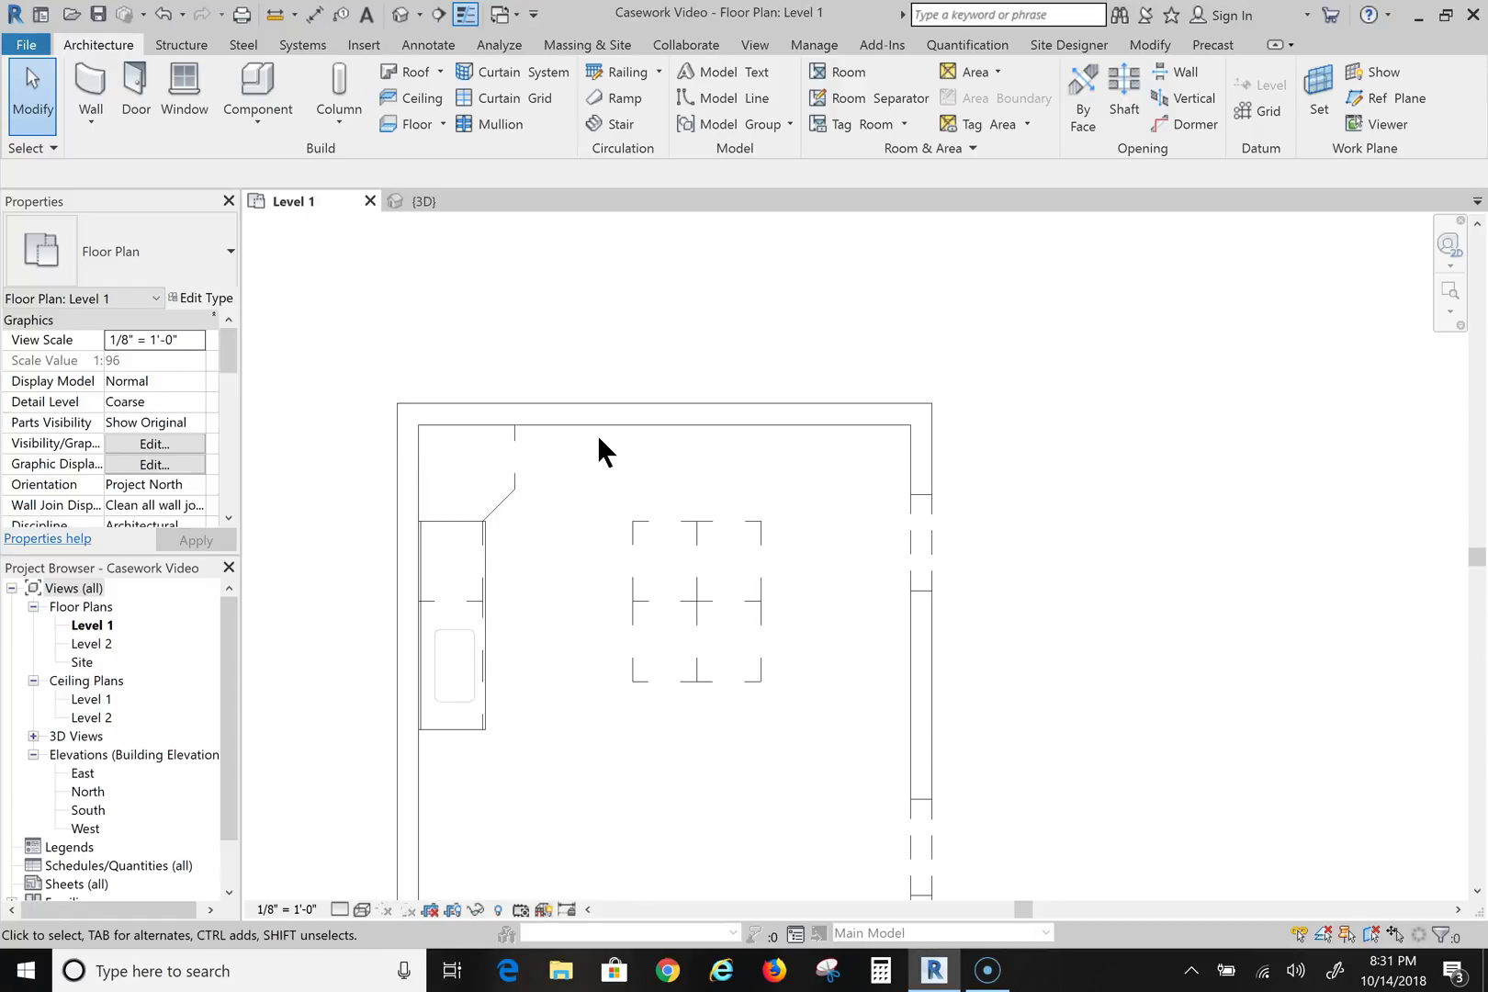
Click several points in the Level 1 plan
click(716, 329)
click(684, 462)
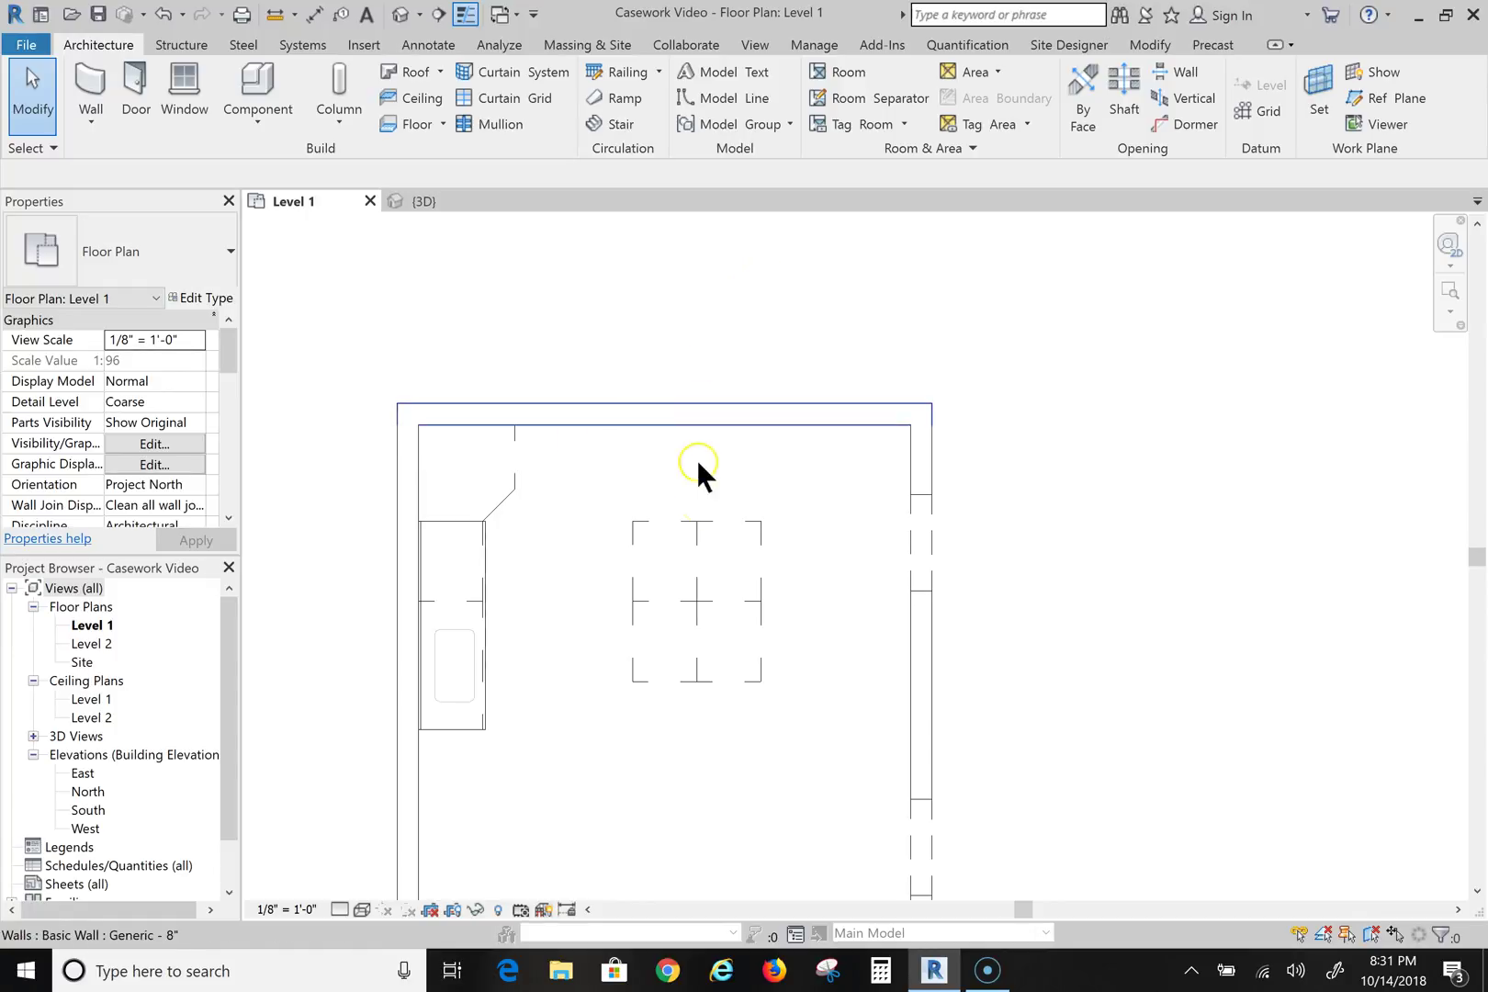
click(681, 534)
click(641, 405)
click(721, 294)
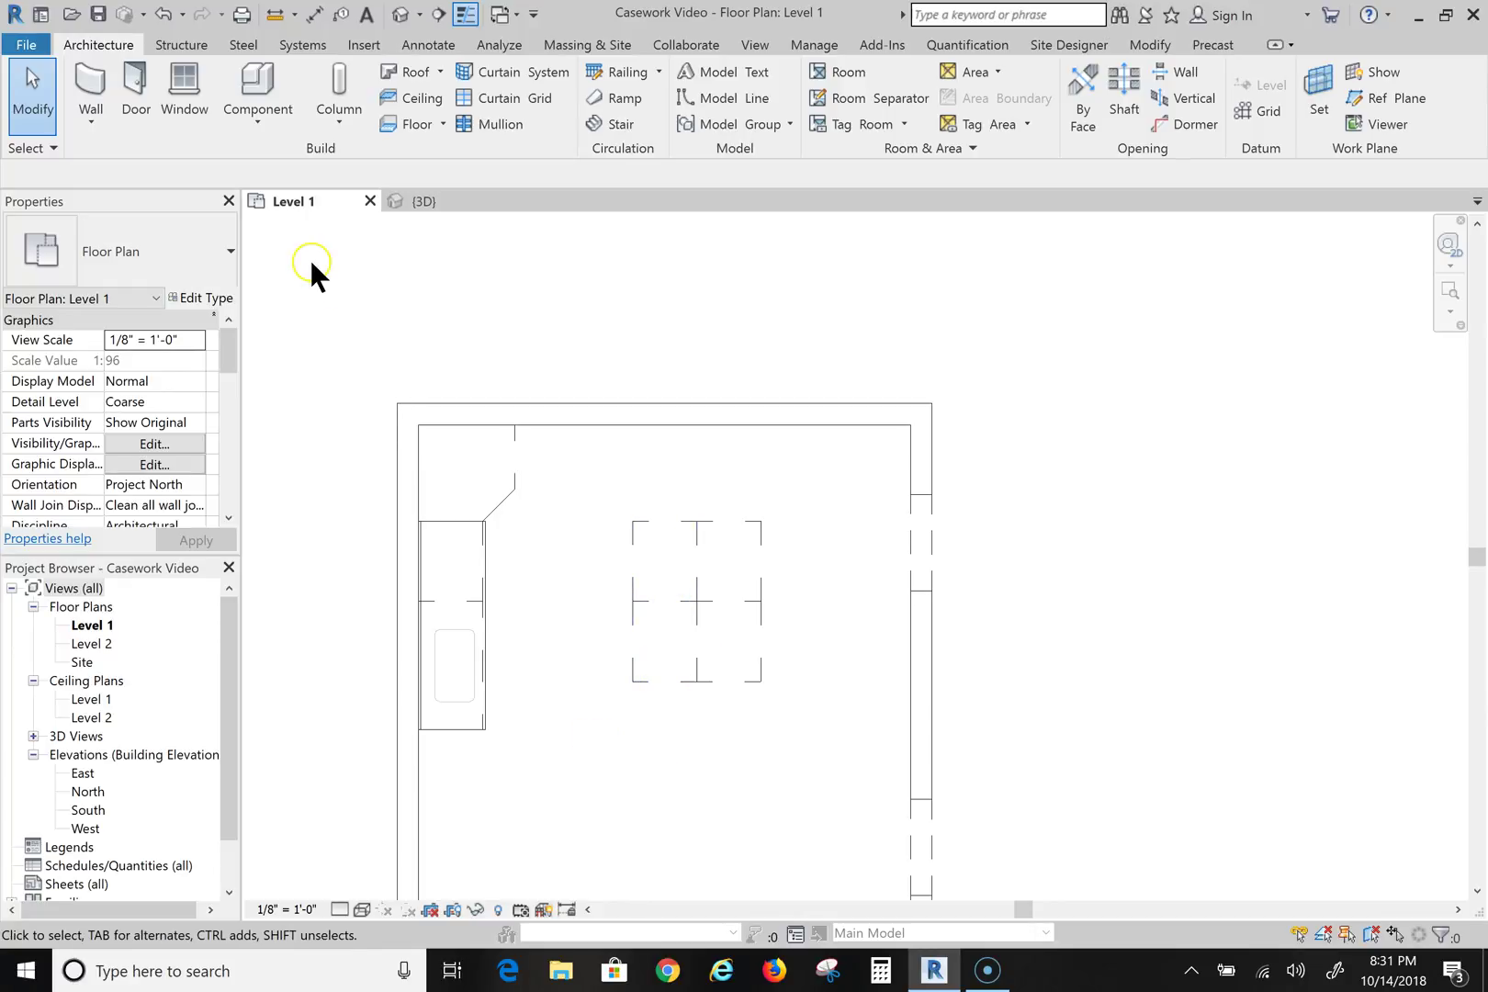
Draw a section line across the room through the island cabinets
click(752, 44)
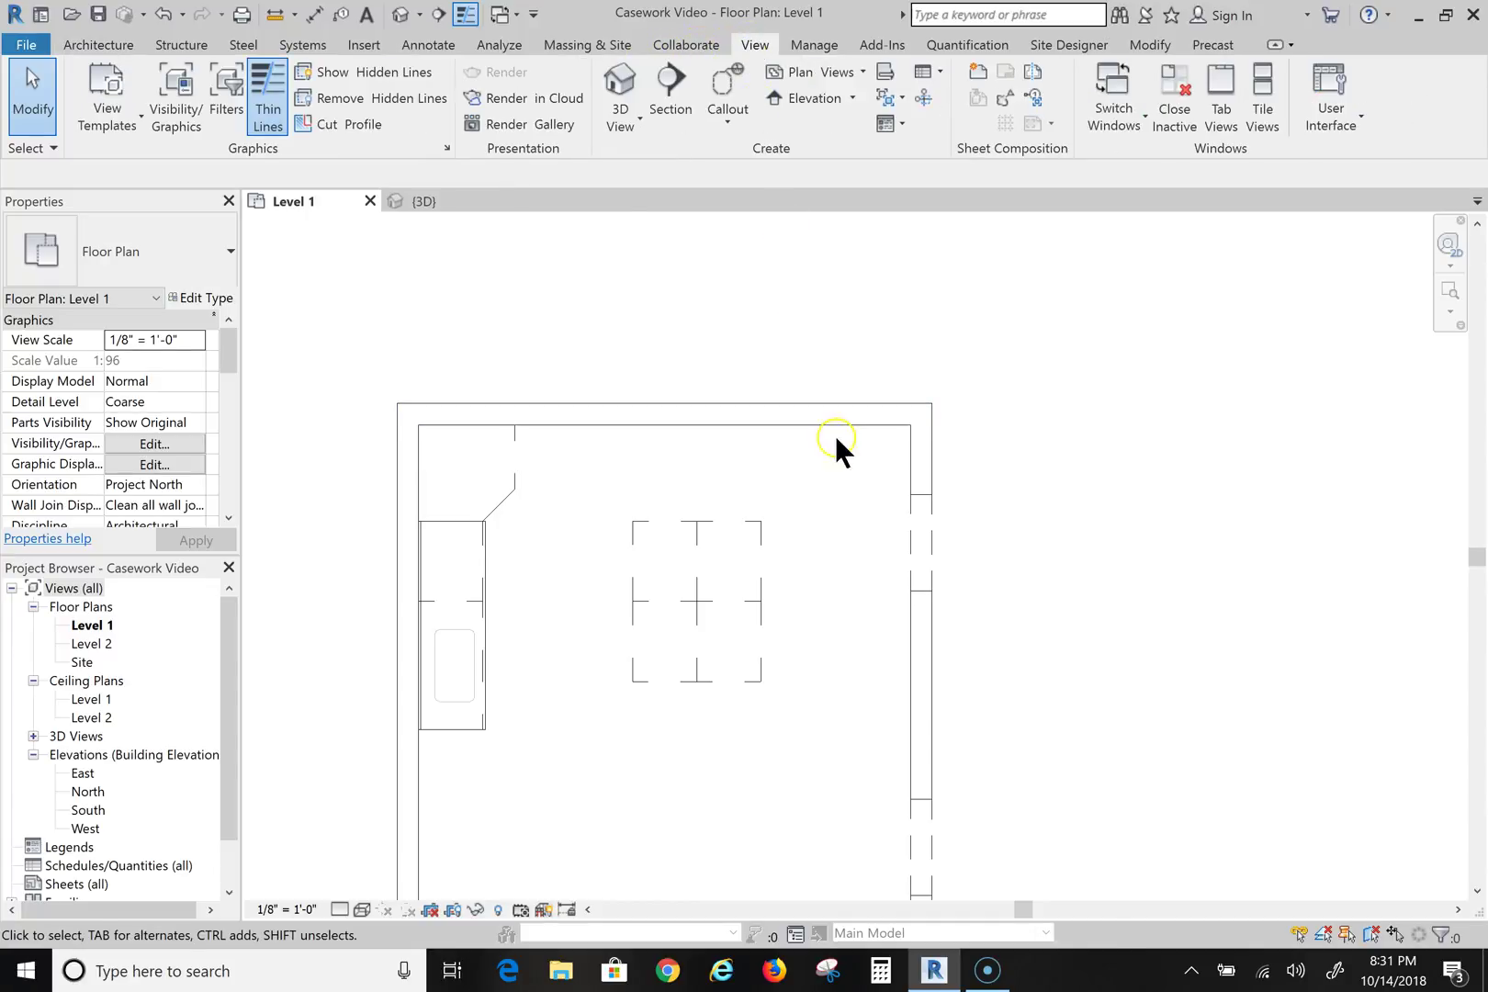
click(660, 79)
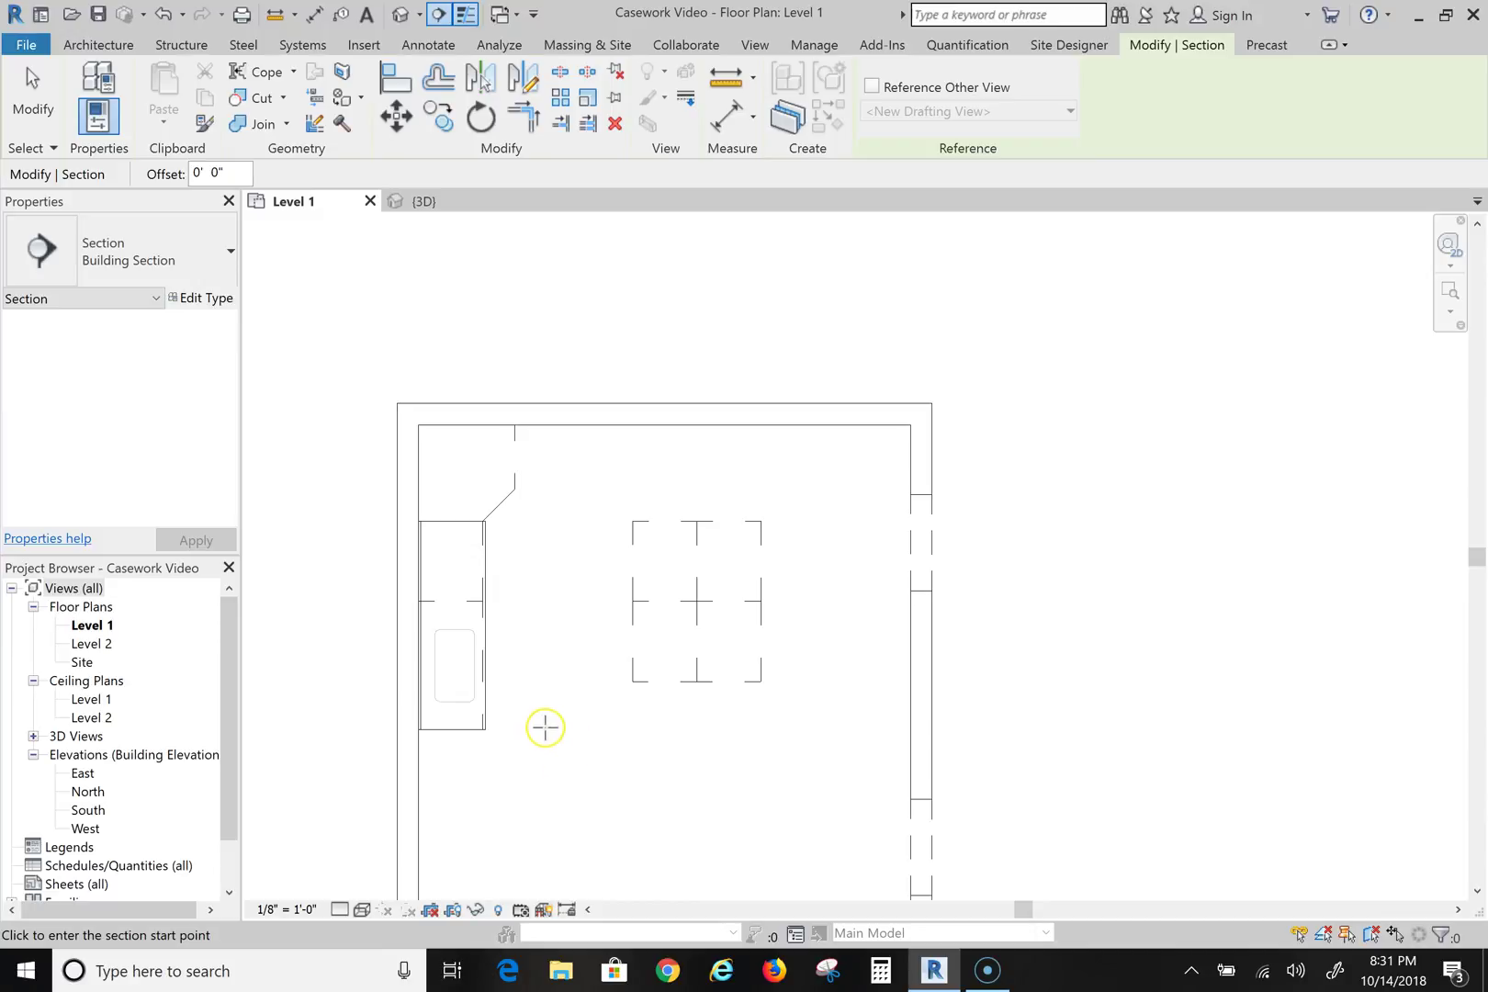
click(545, 716)
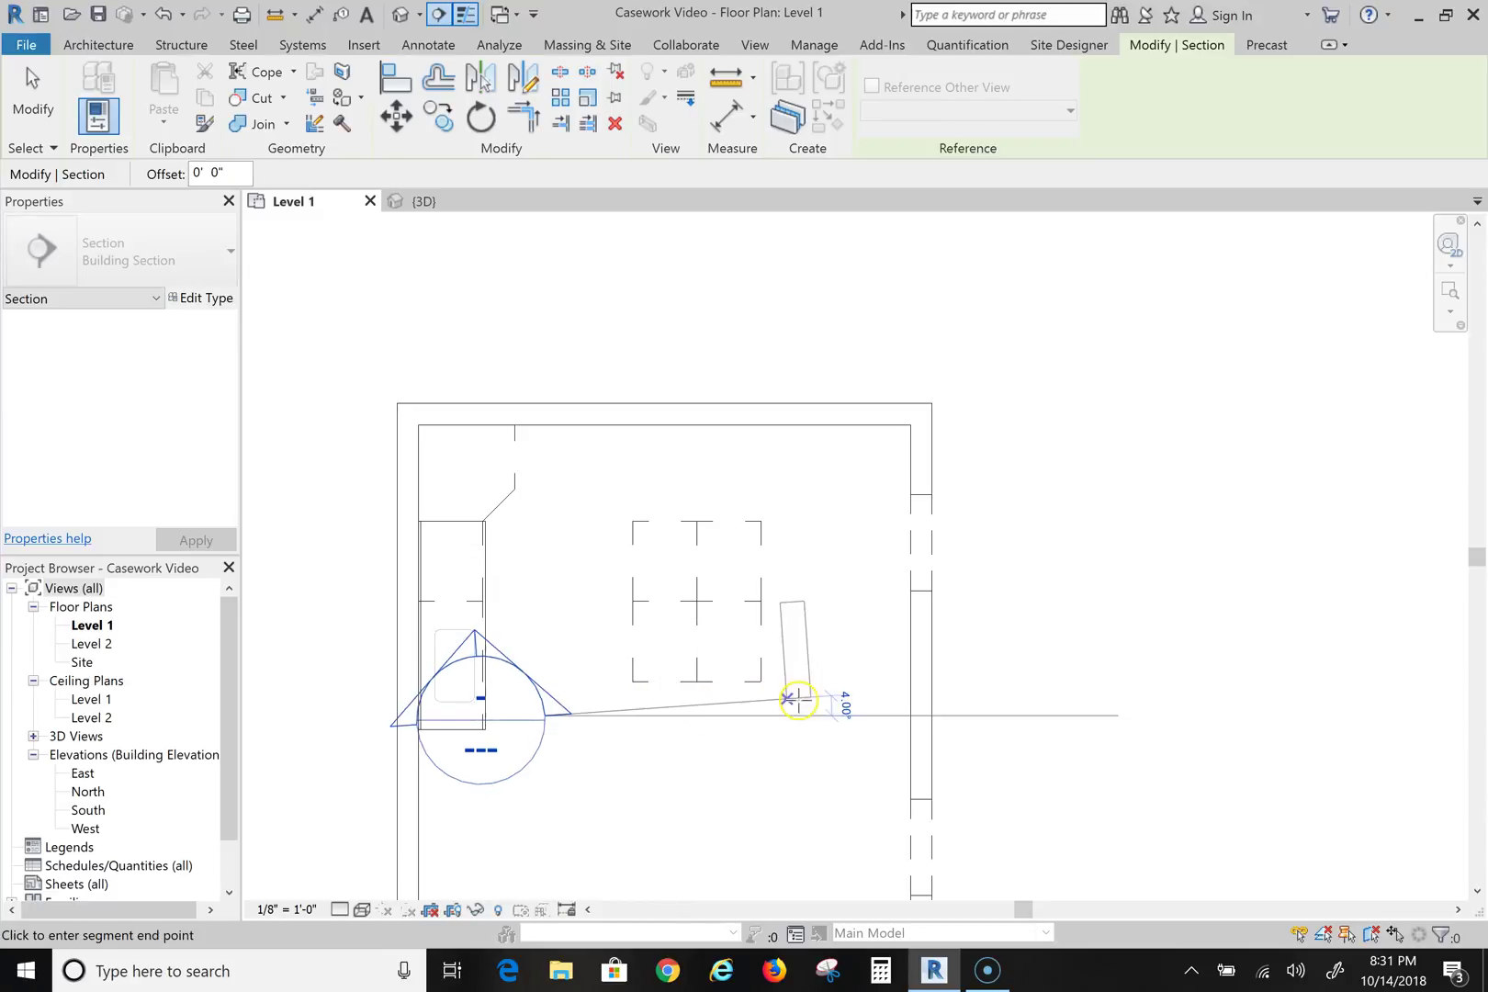
click(861, 716)
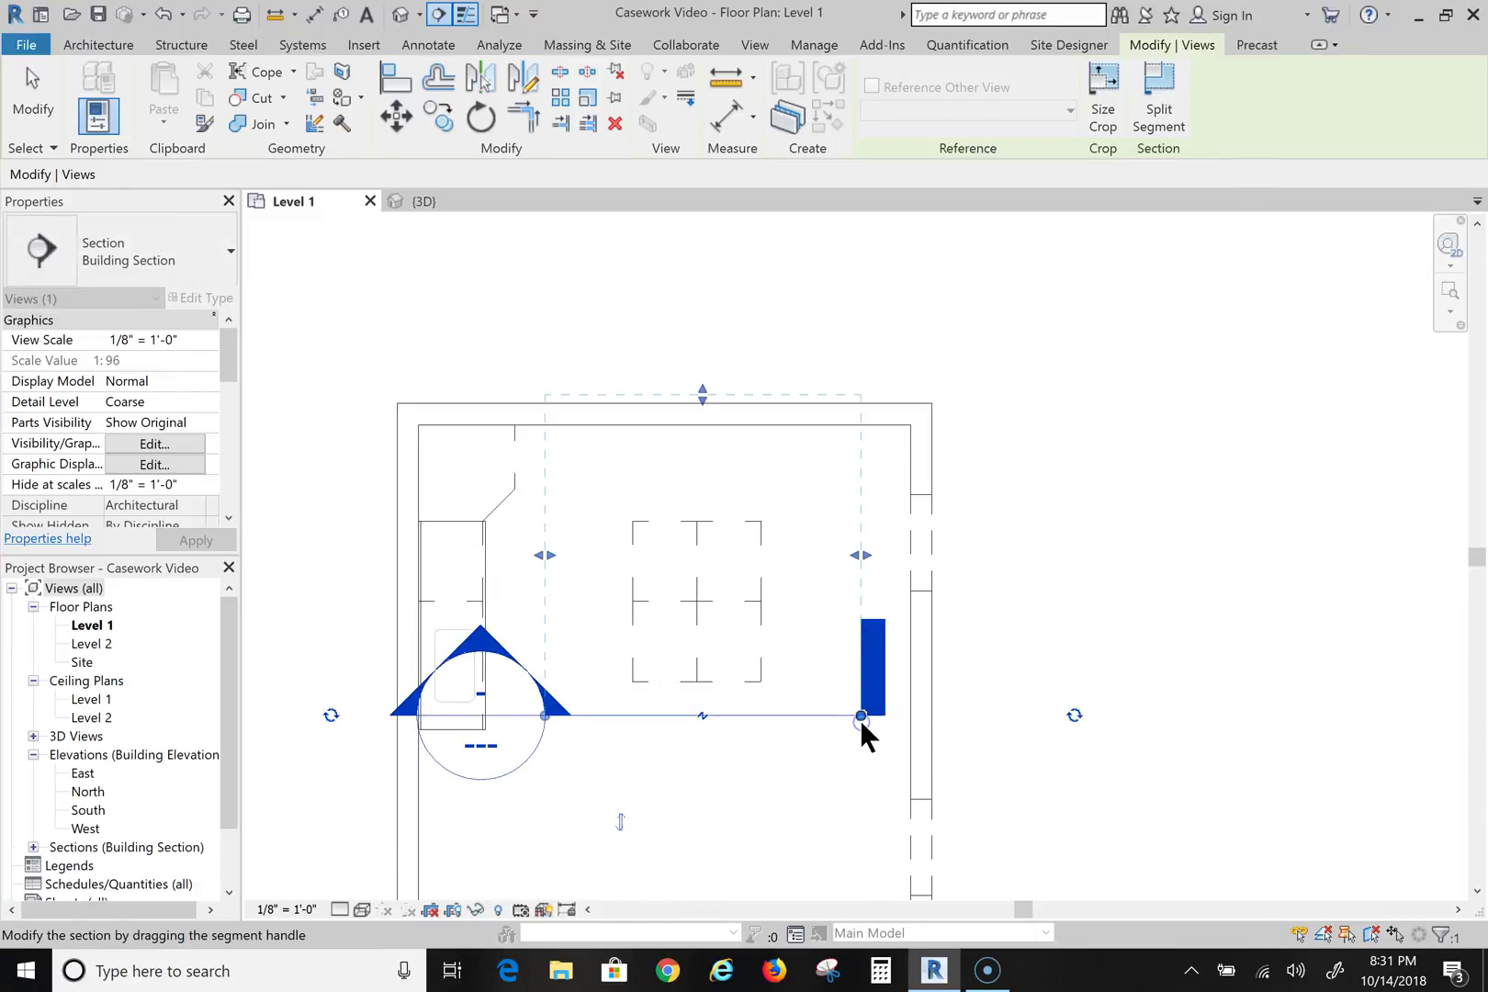
click(1166, 568)
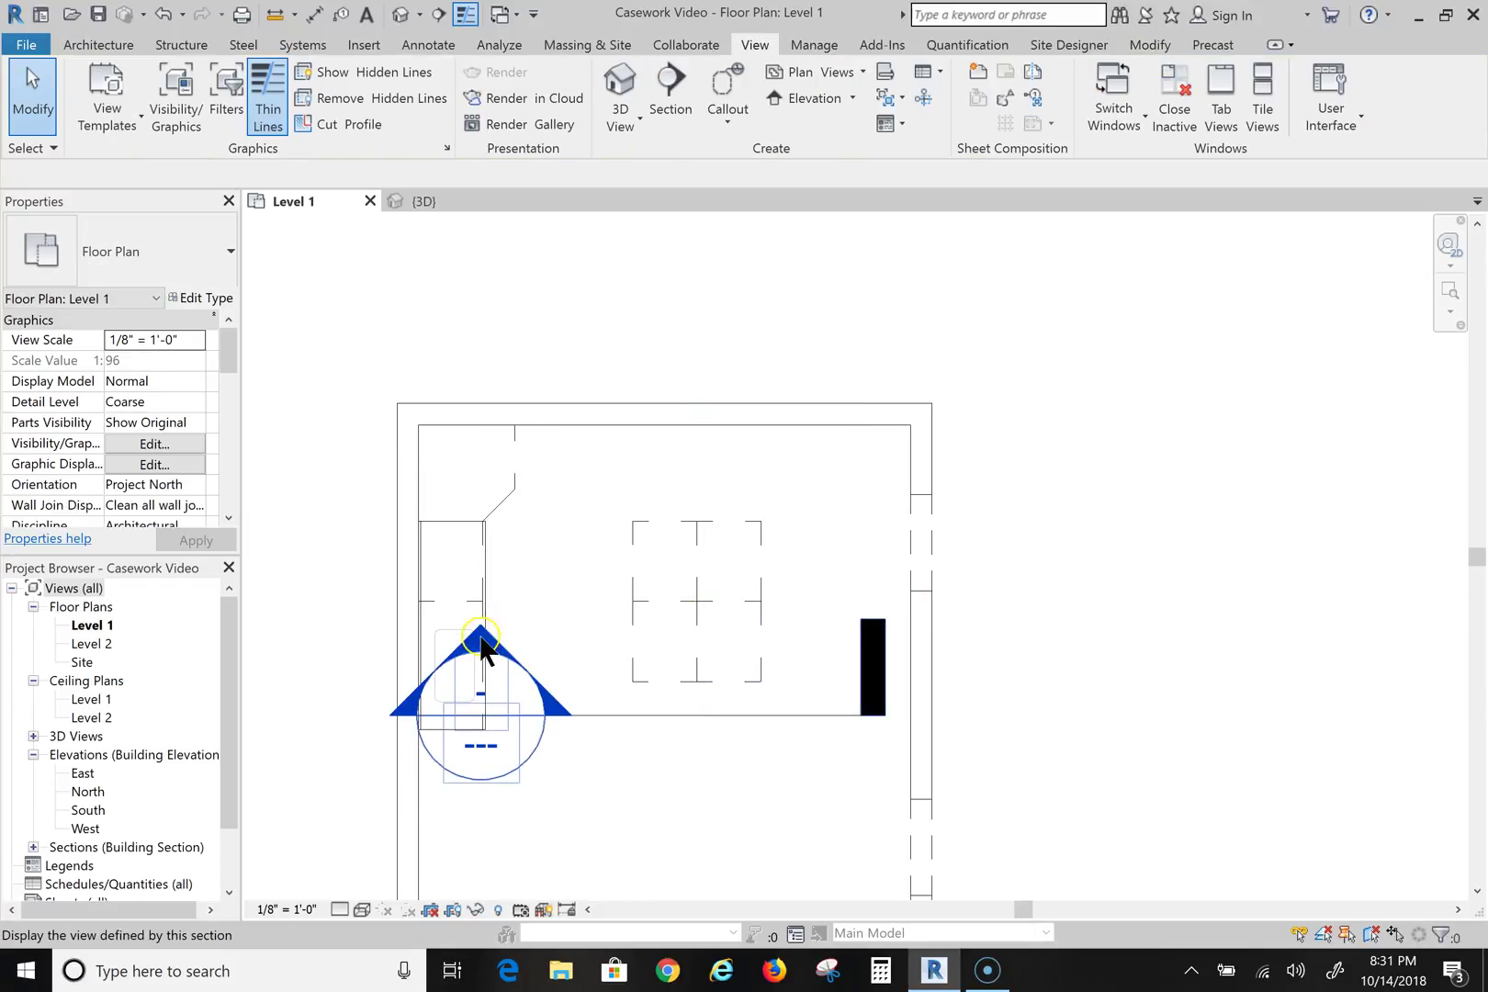
Open Section 1 and frame the cabinets and Level 1 in the view
double_click(506, 652)
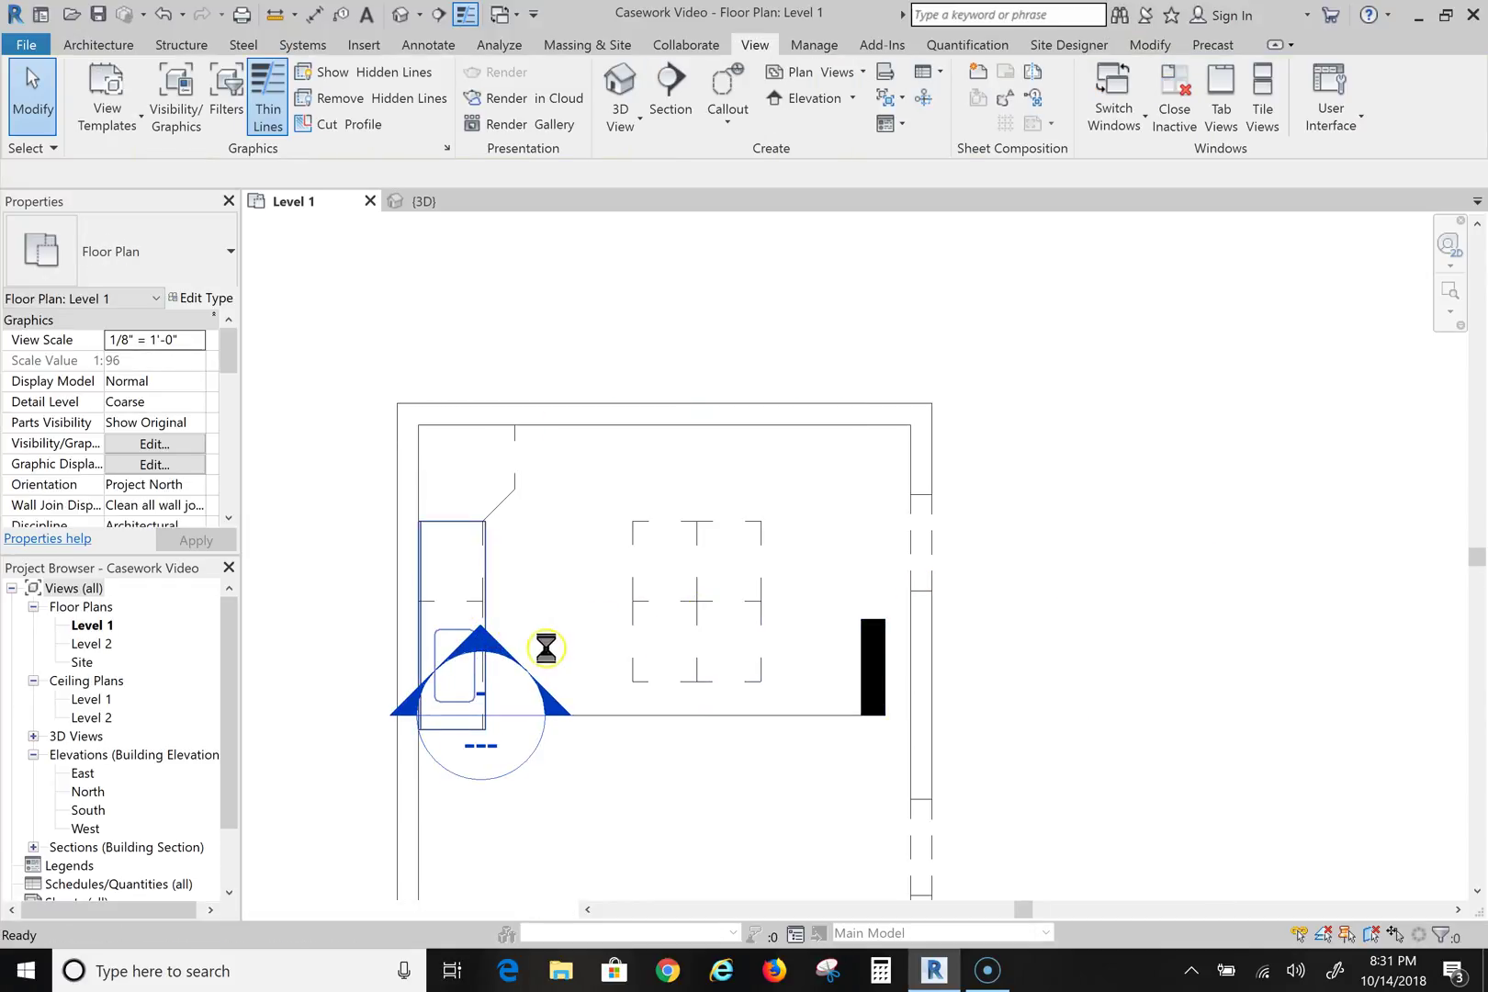
scroll(780, 698, up, 3)
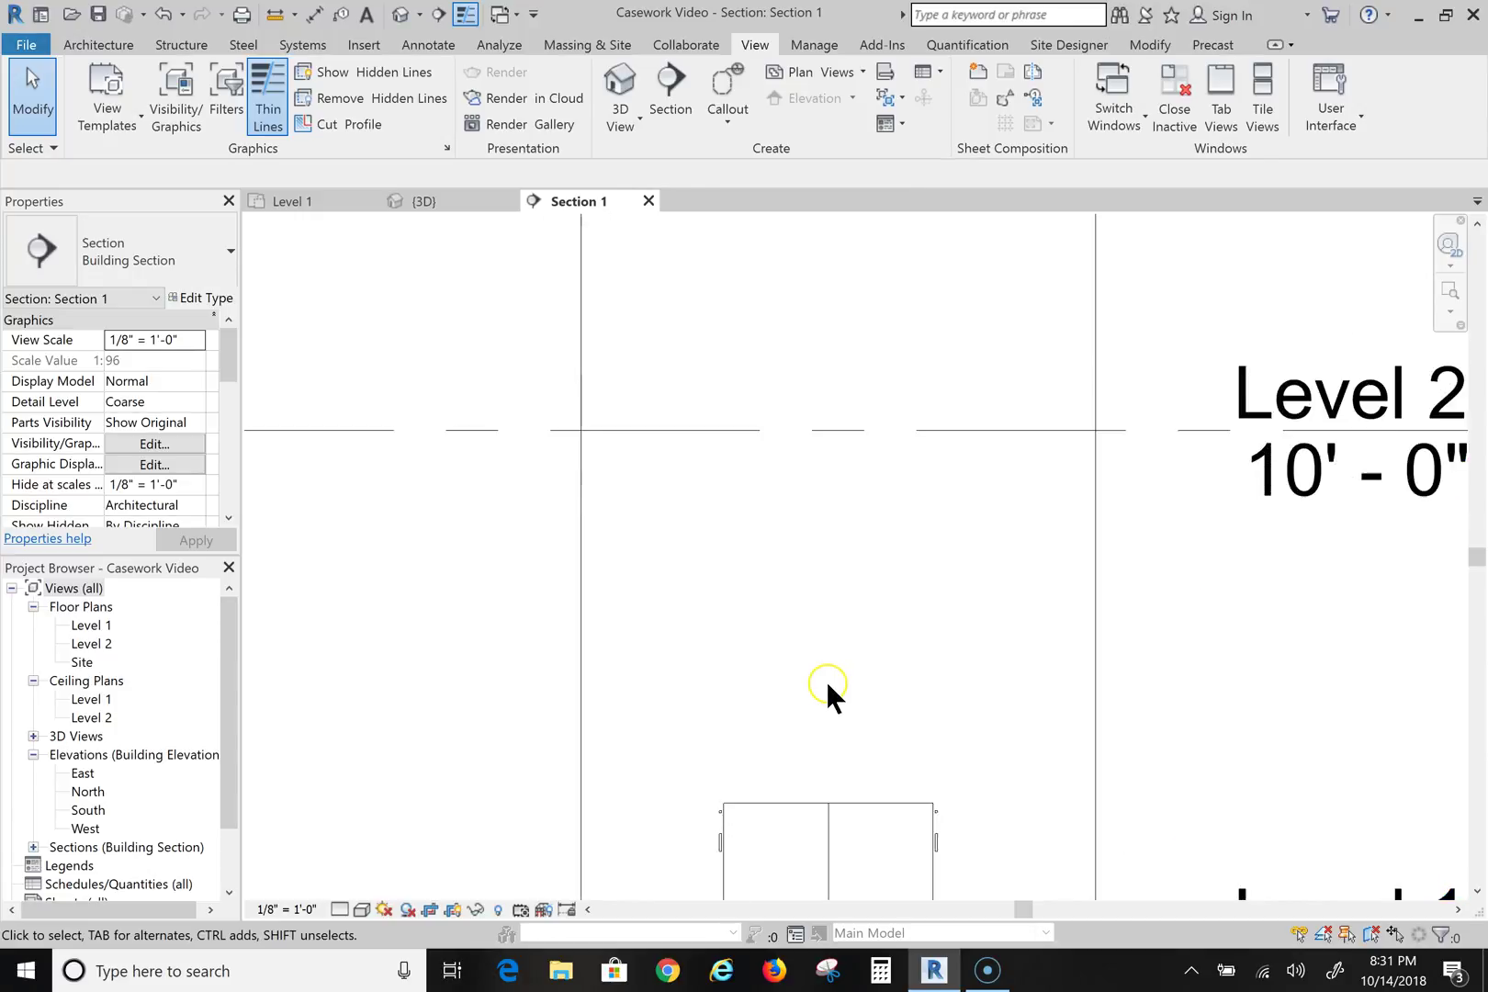
middle_drag(831, 698, 757, 398)
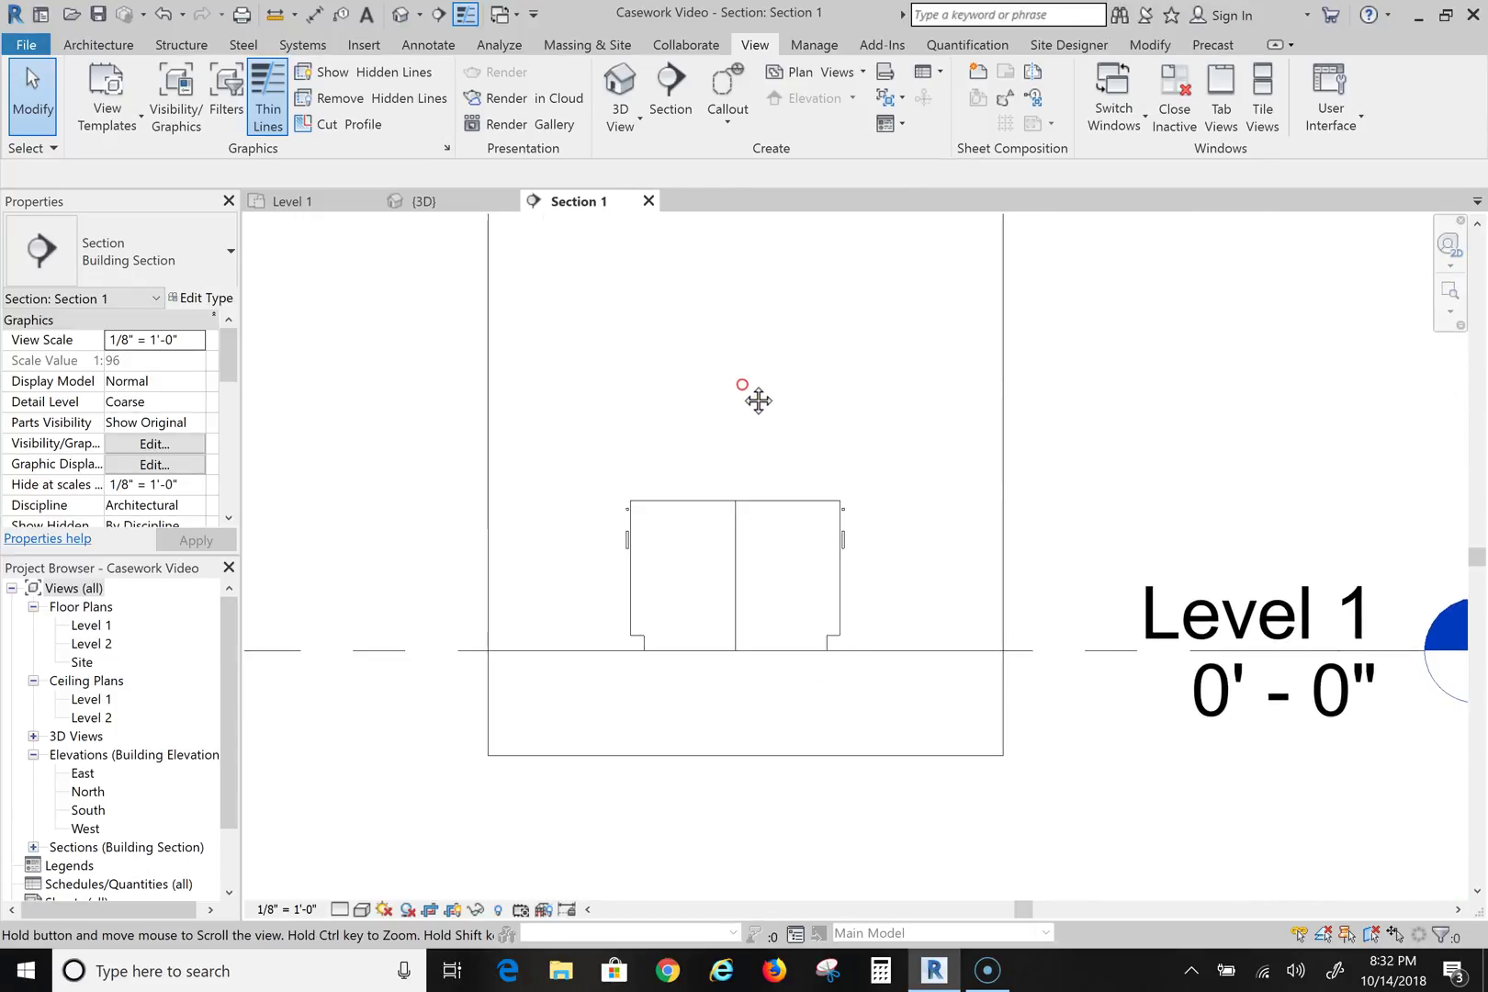
click(77, 46)
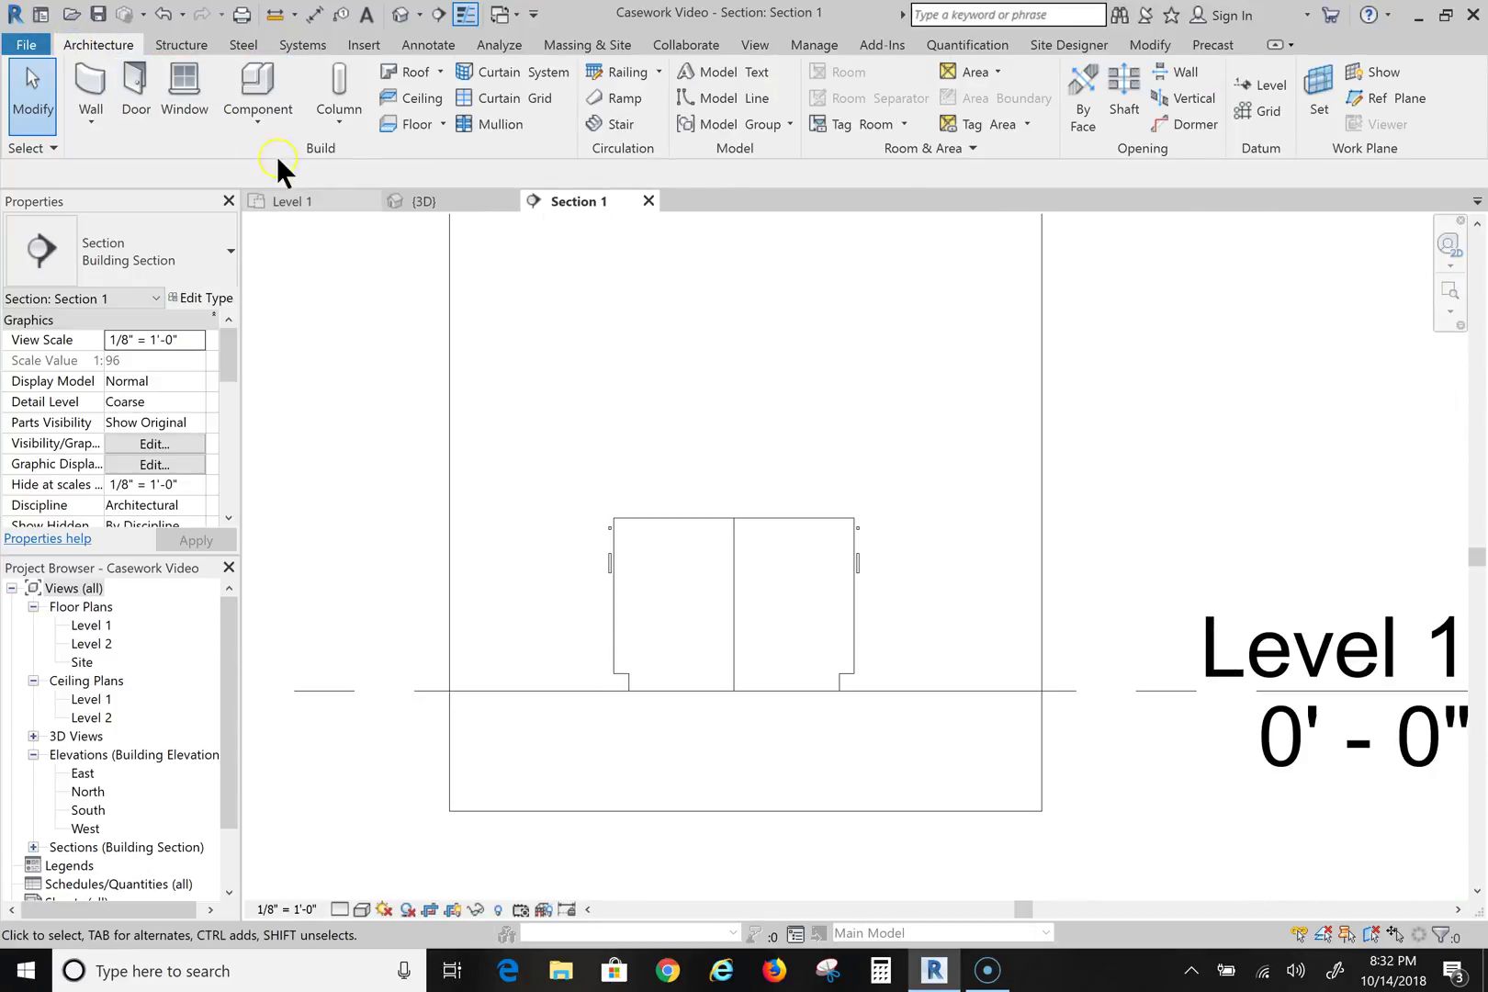
Draw a reference plane along the cabinet tops and name it 'Island Counter Top'
click(1371, 93)
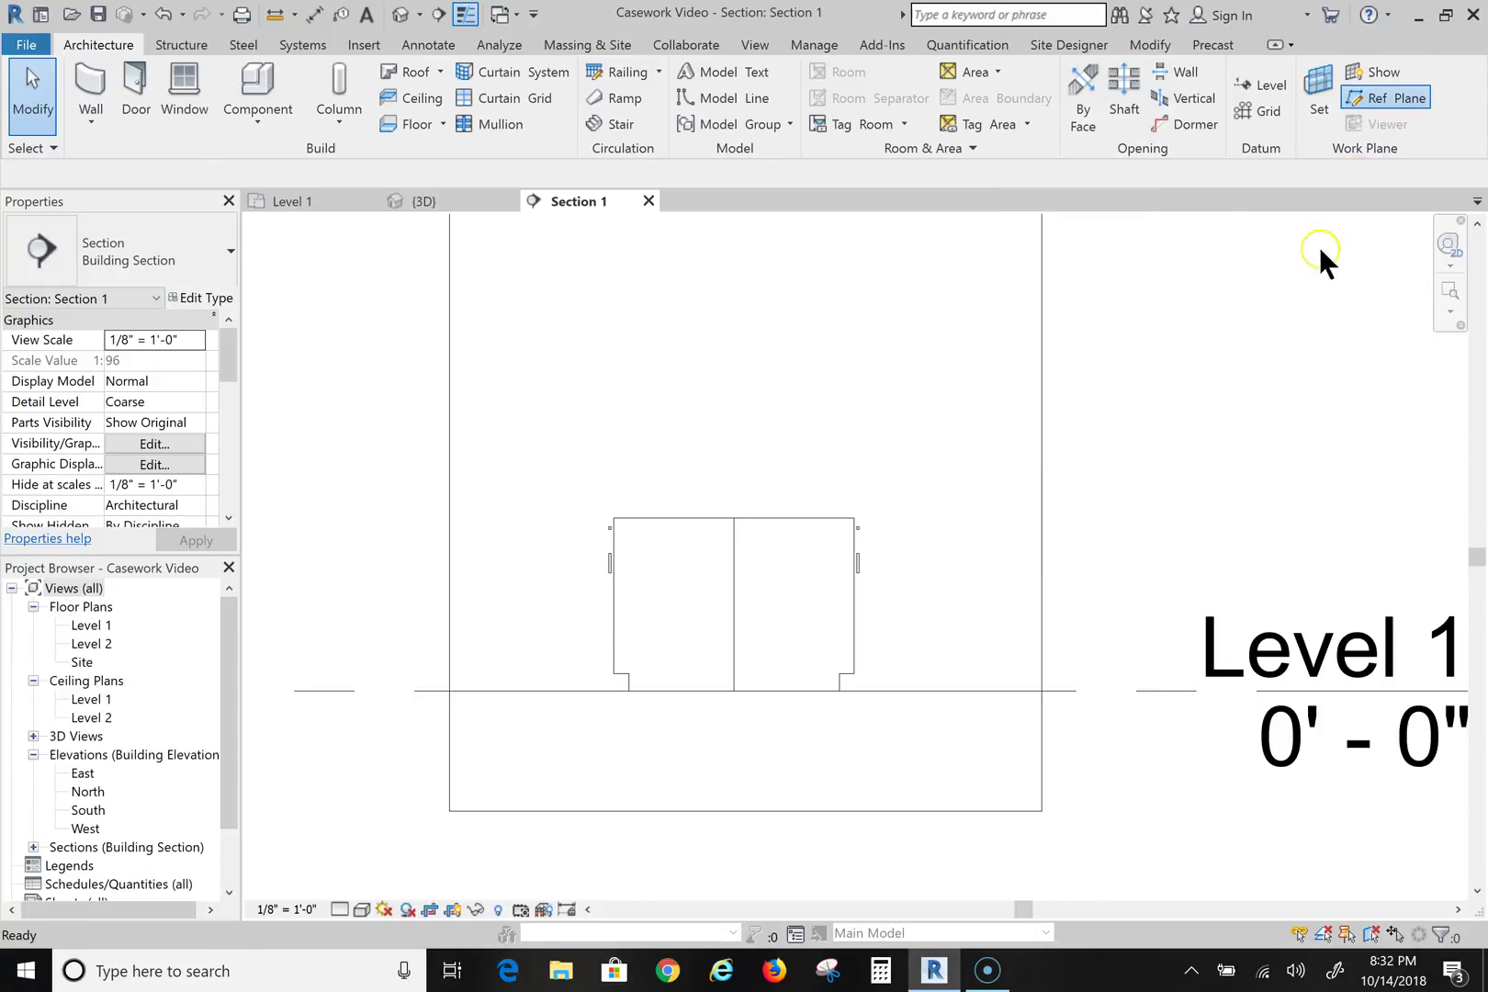
click(610, 518)
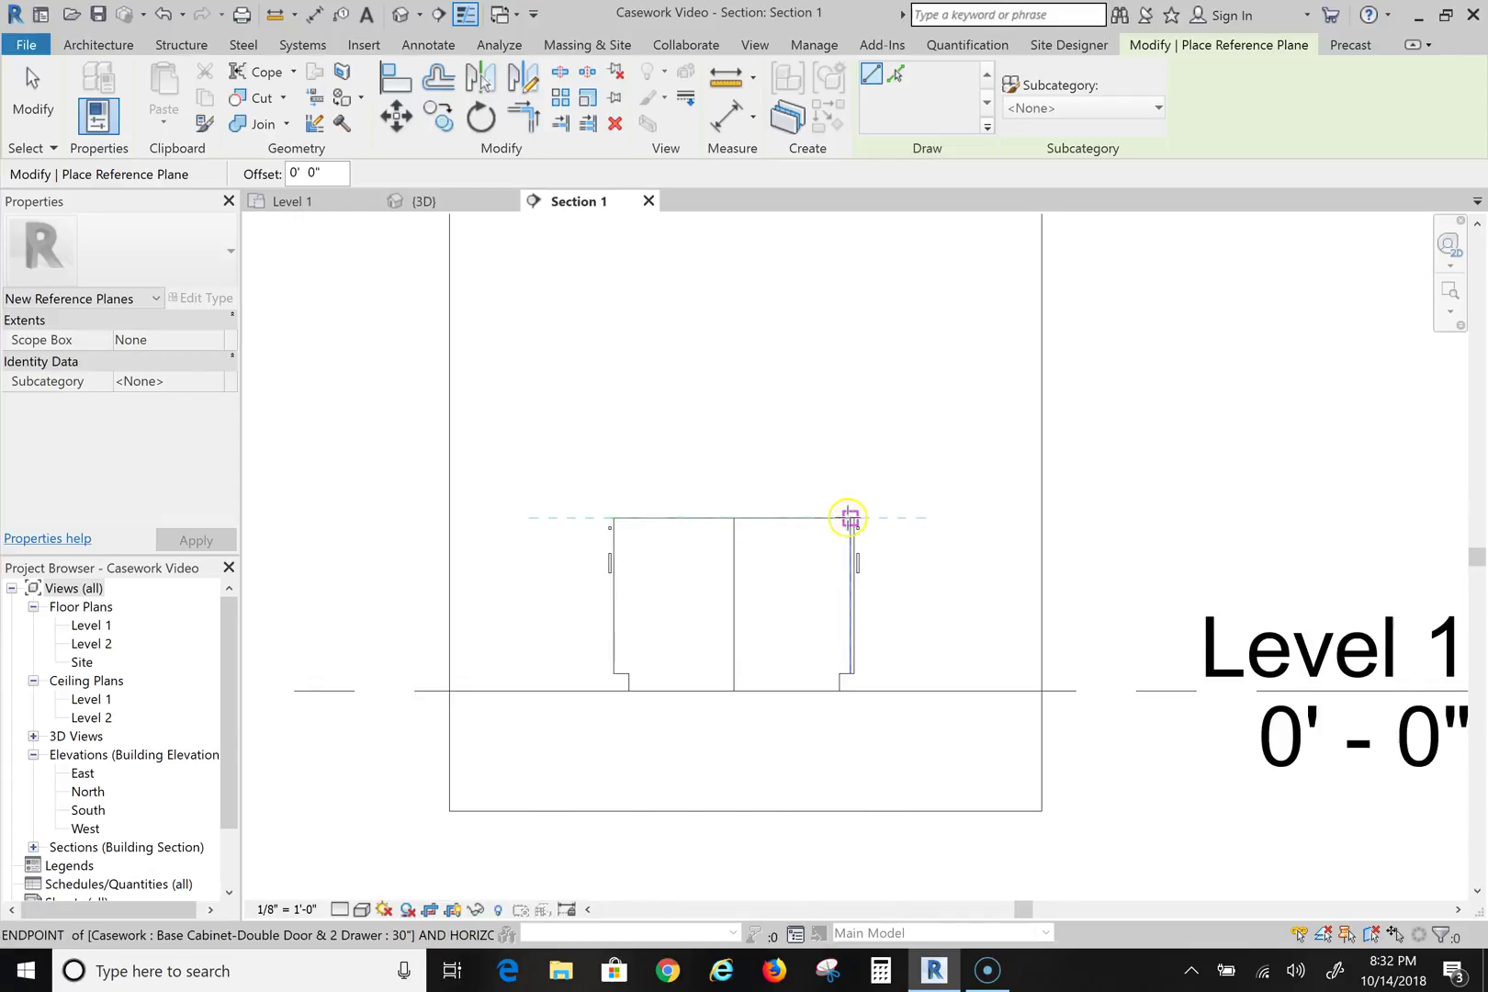
click(859, 518)
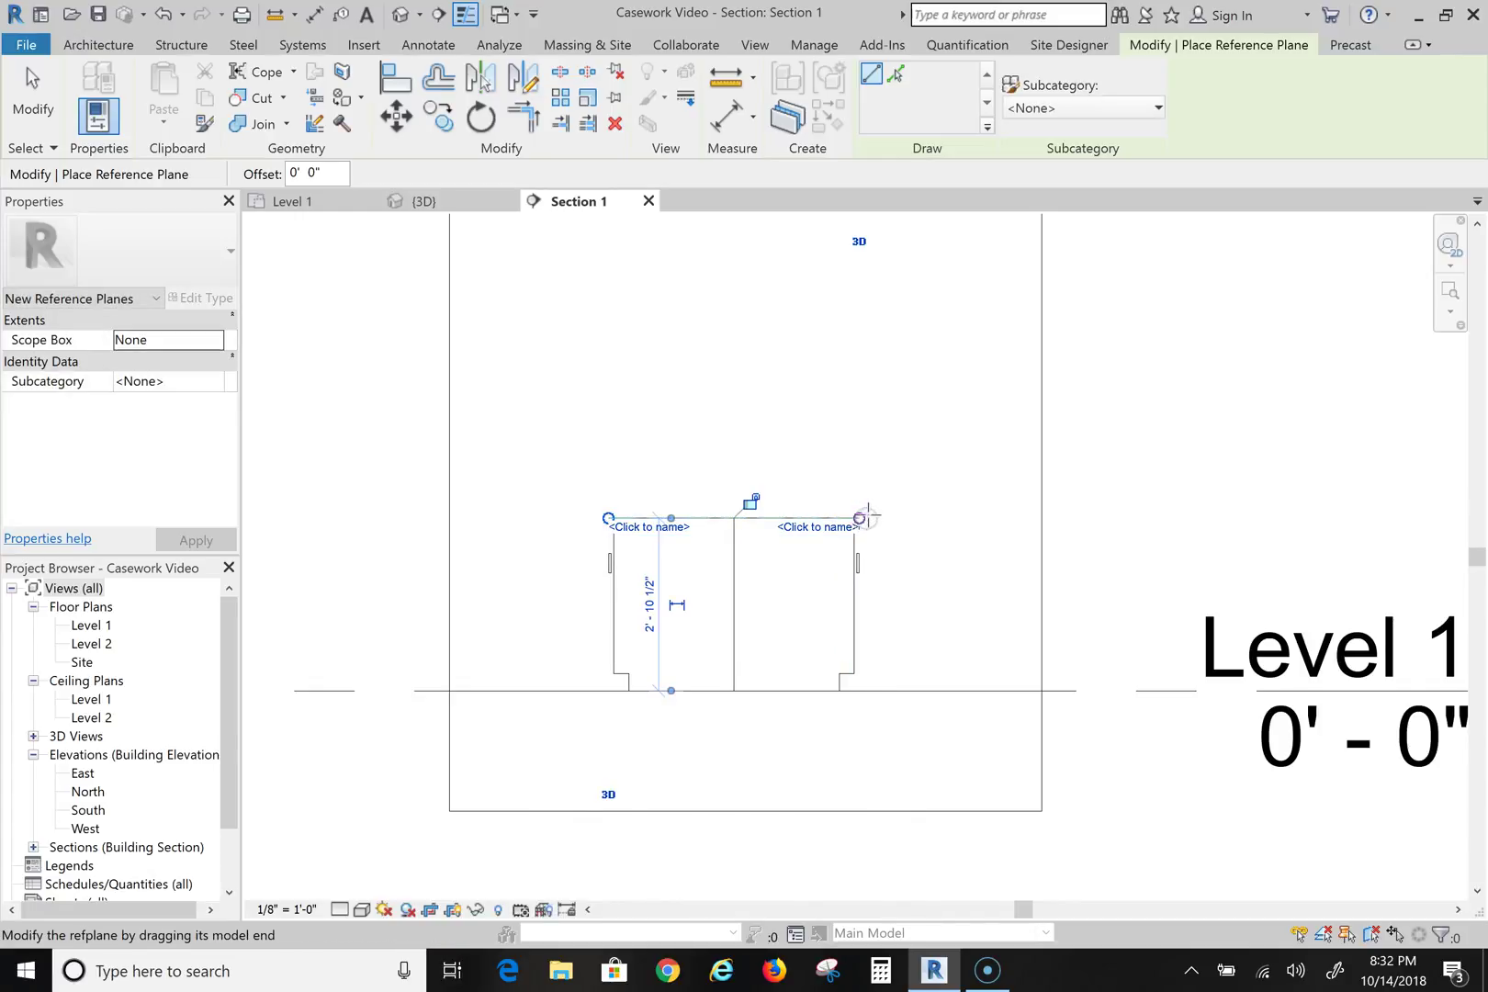
click(833, 525)
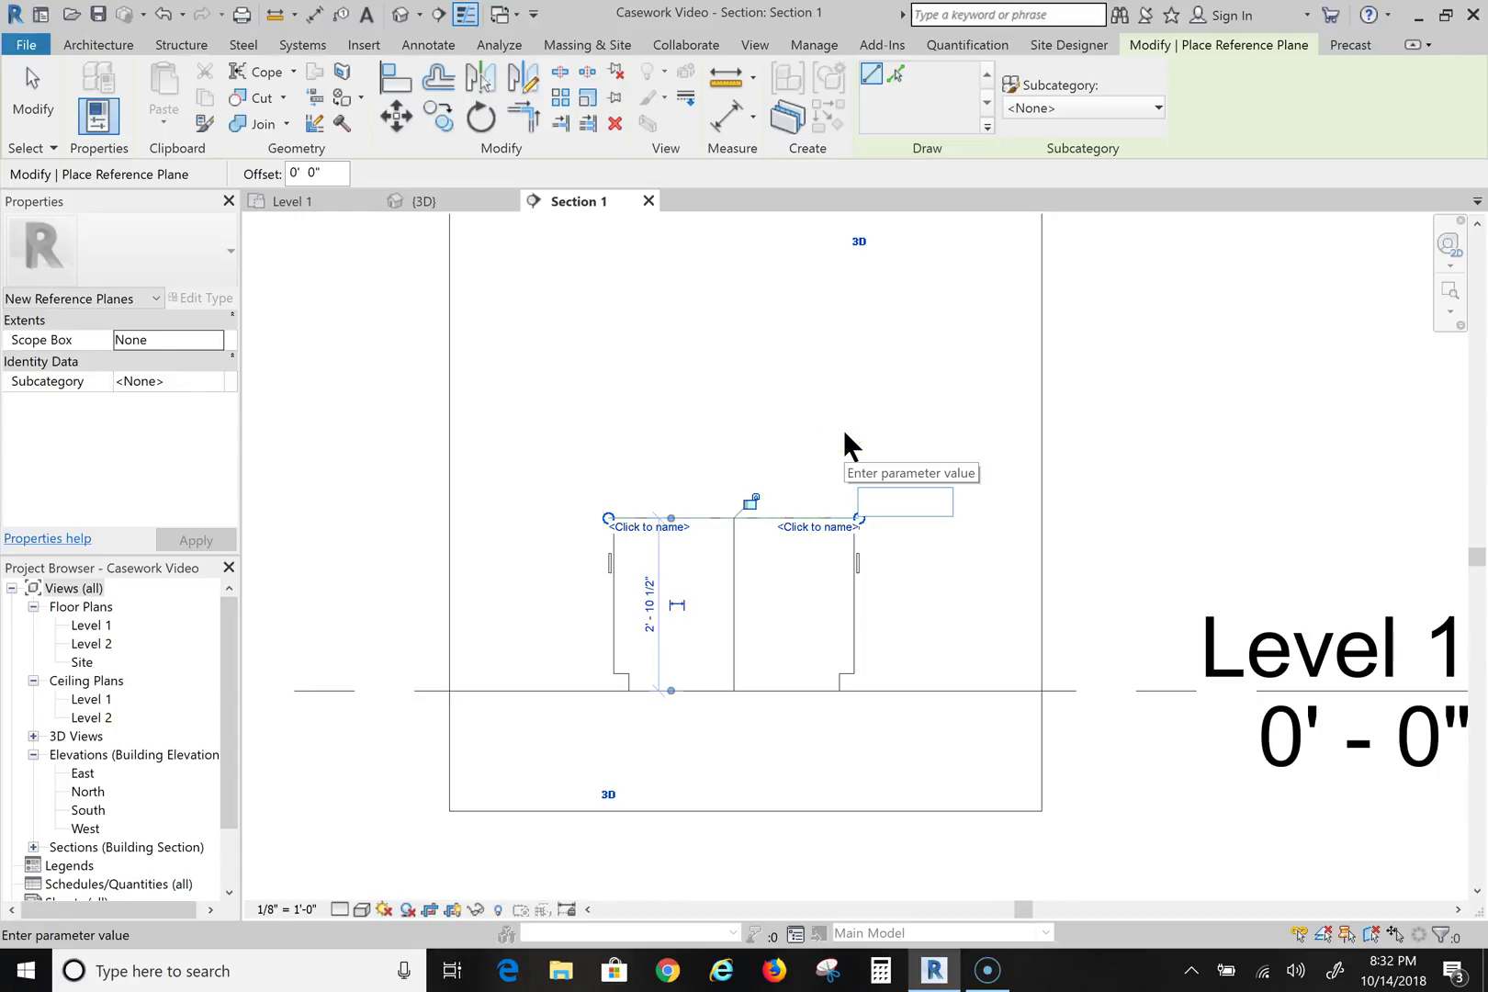
text(lsland Cou)
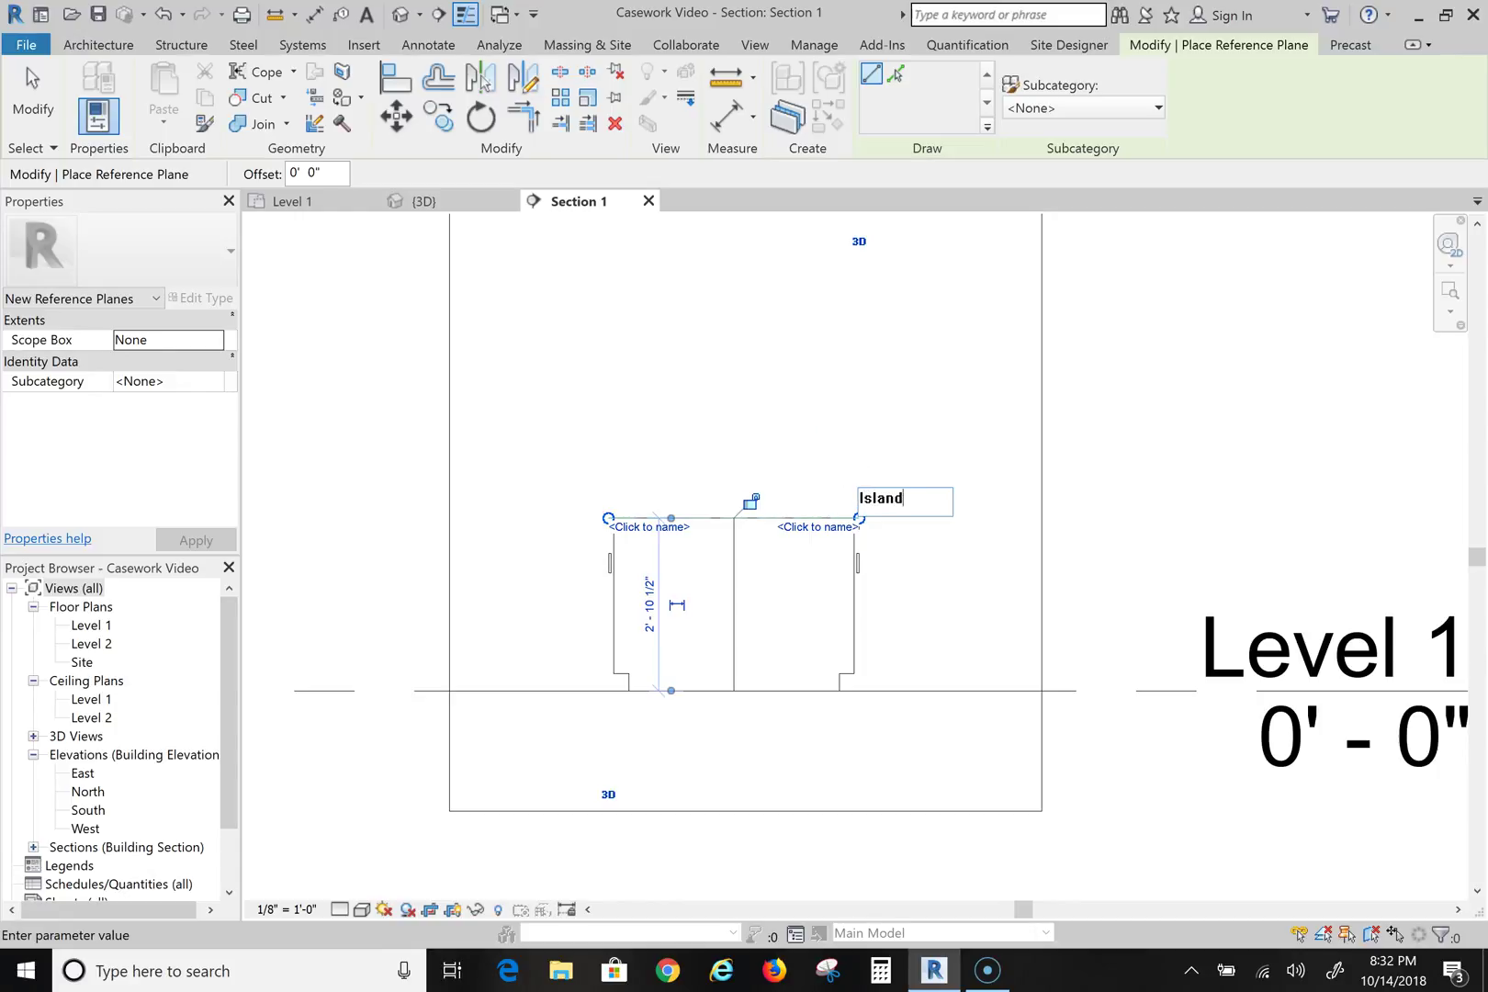
text(nter Top)
key(Return)
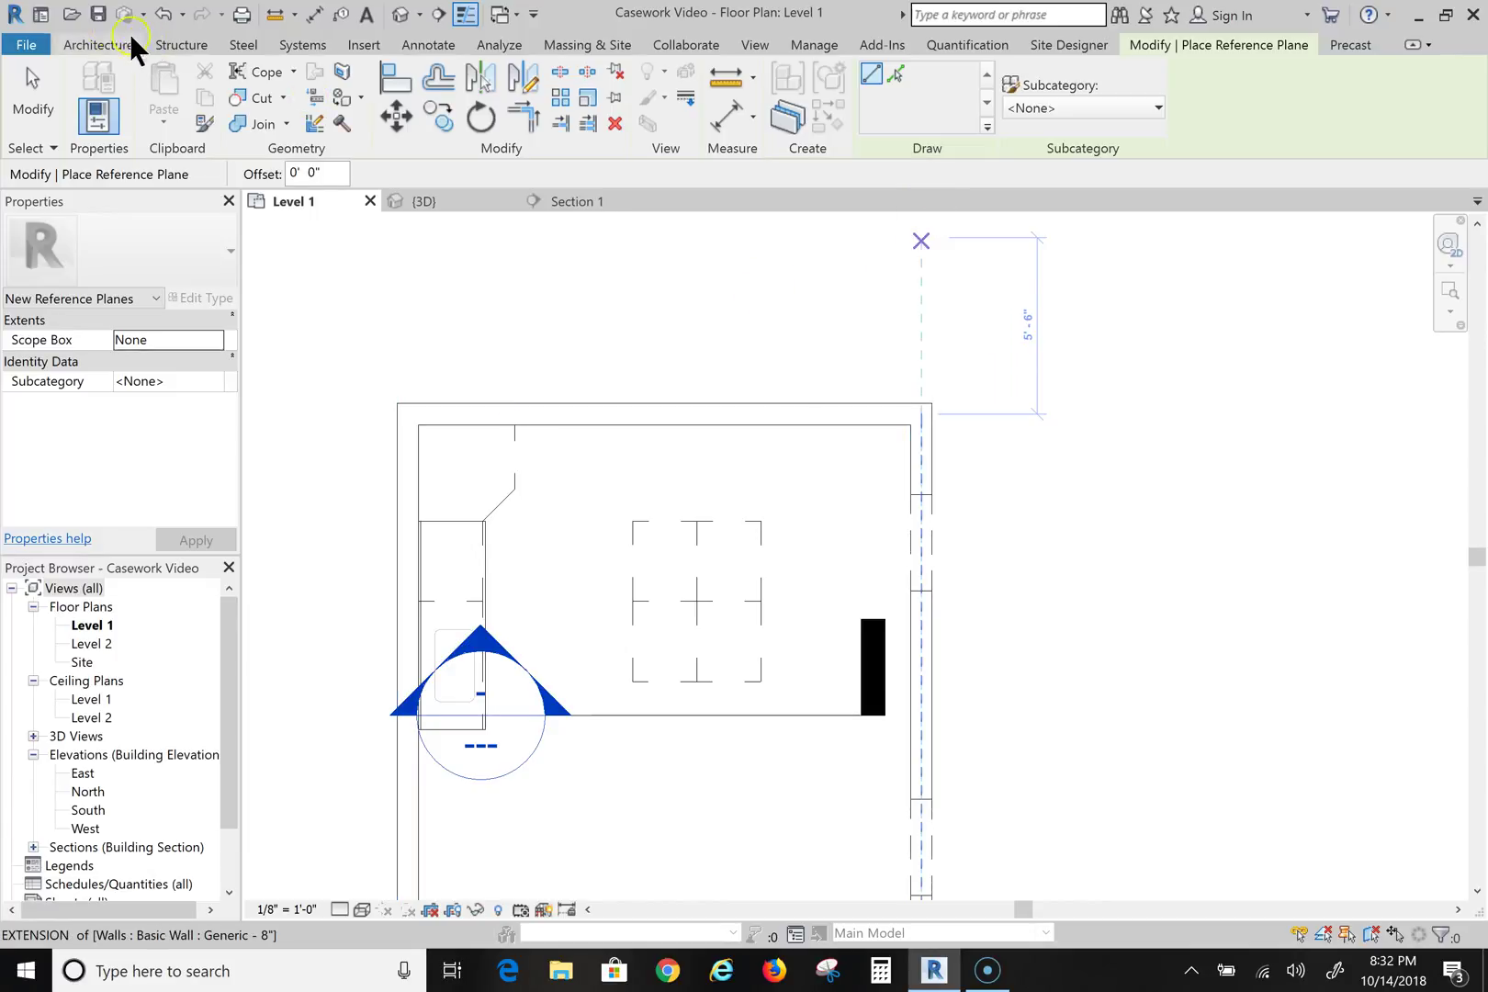
Create a Casework Model In-Place component named 'Island Counter Top'
click(99, 43)
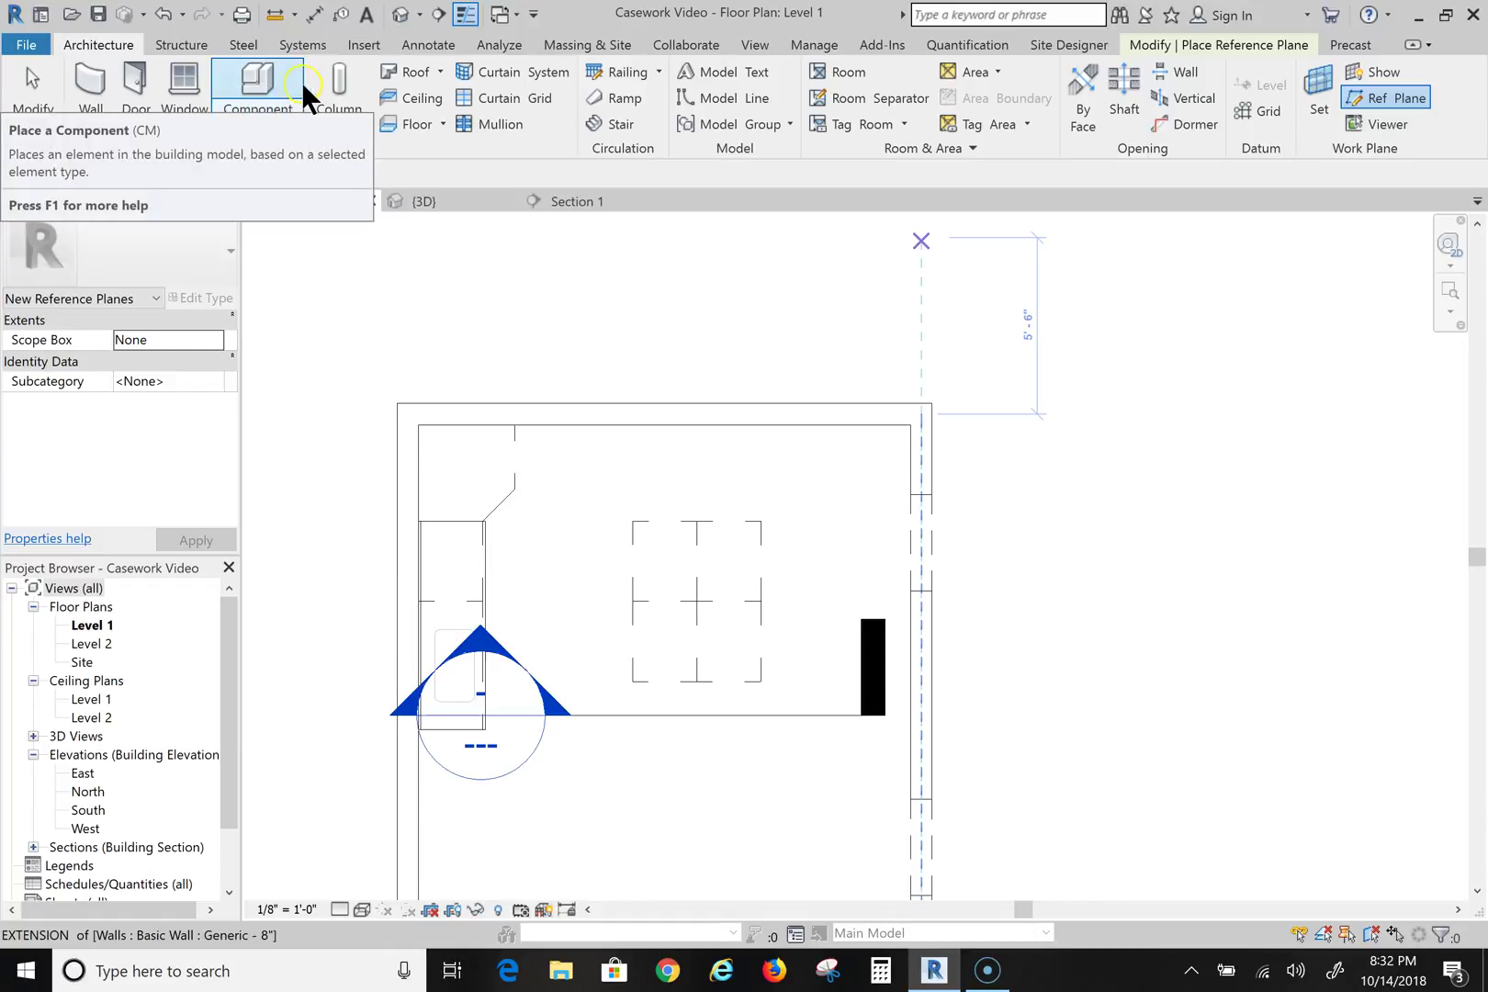
click(287, 116)
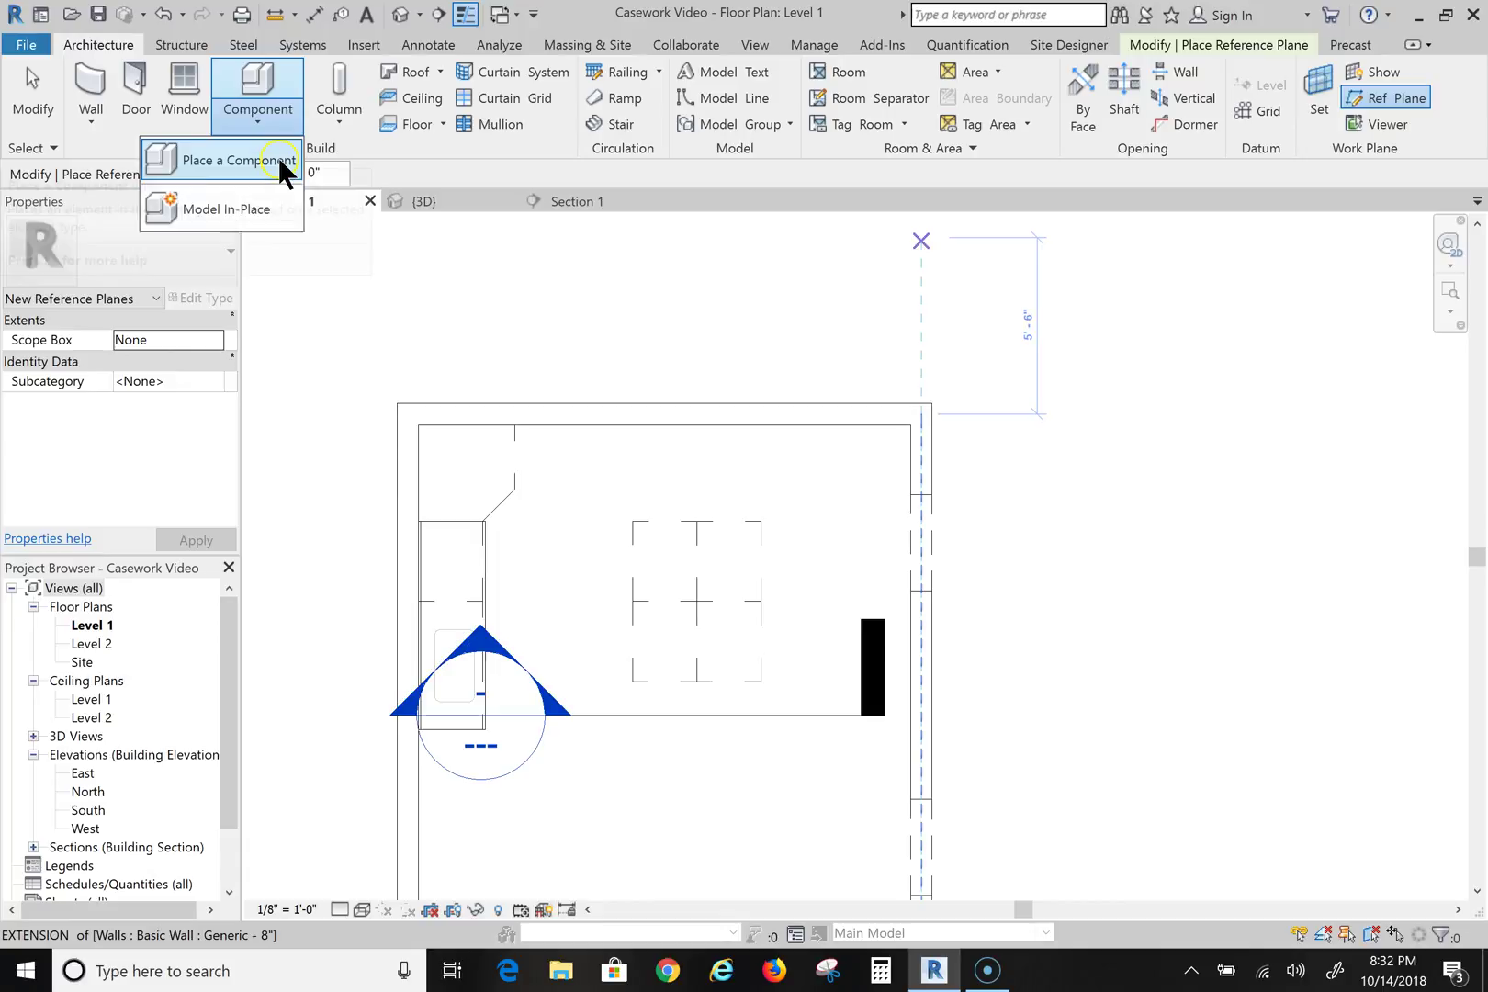
click(255, 206)
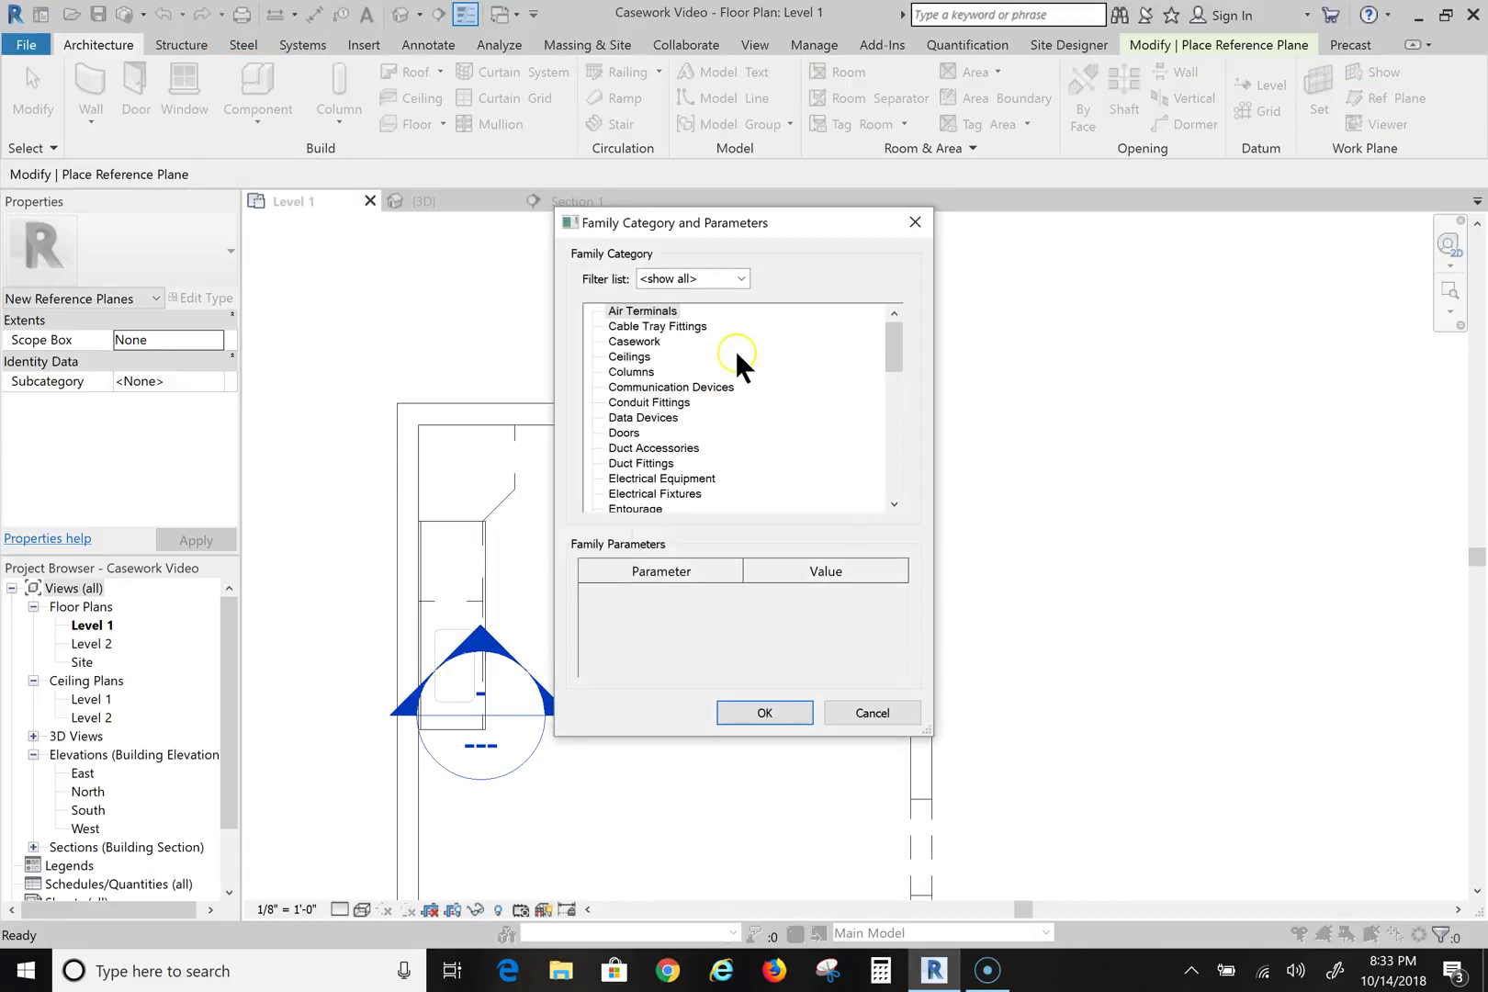
click(771, 711)
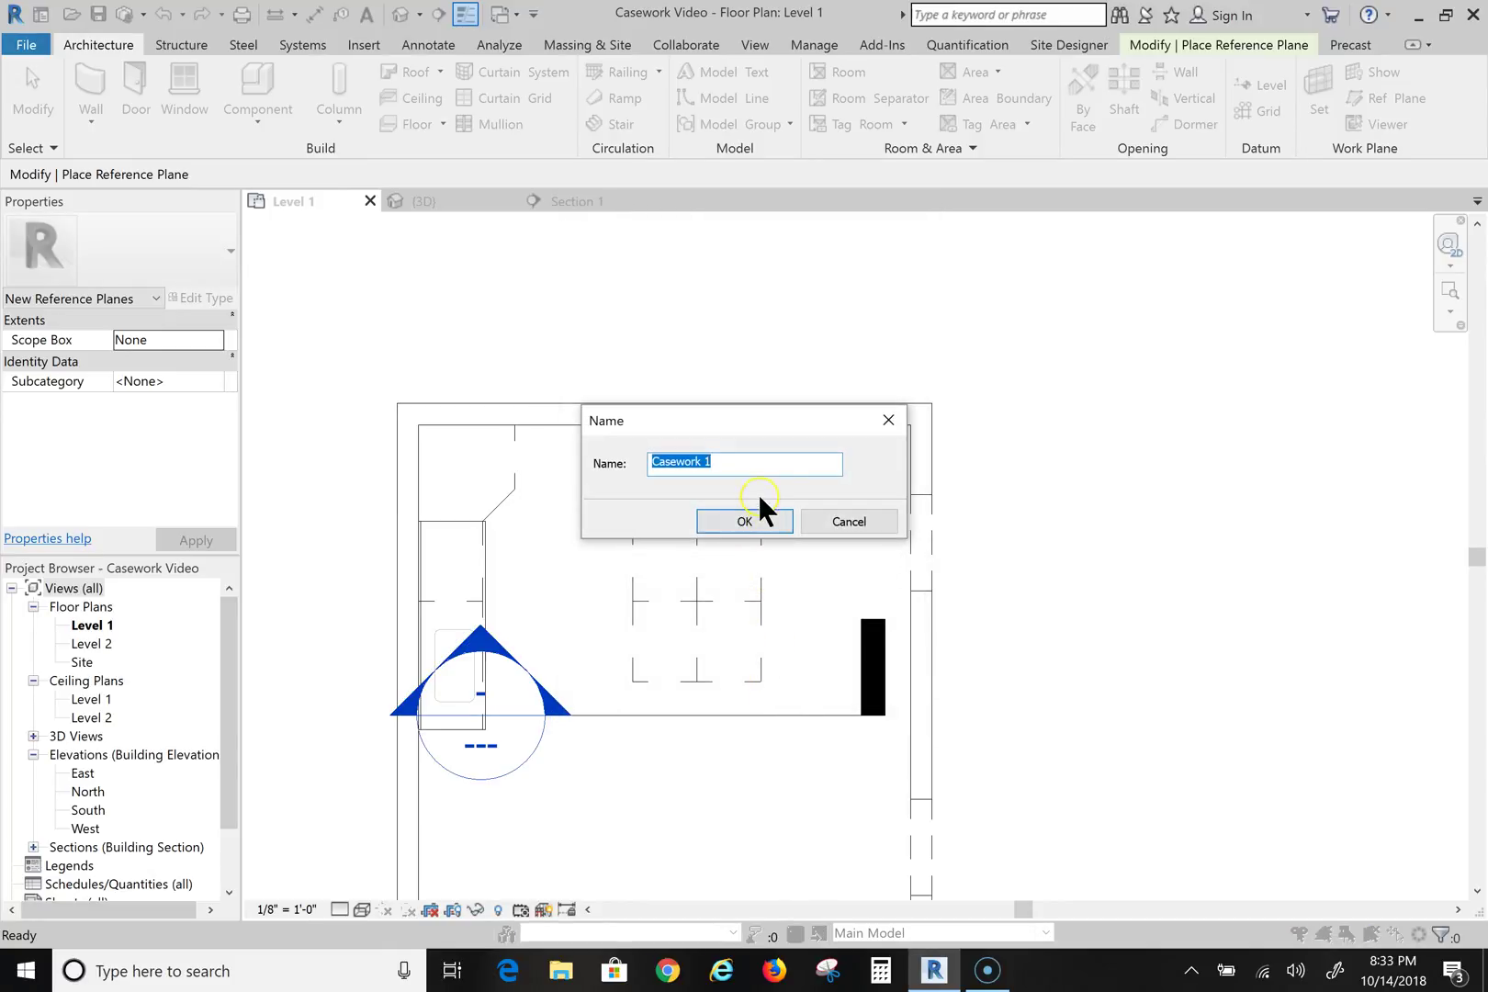
text(Island Counter Top)
click(772, 513)
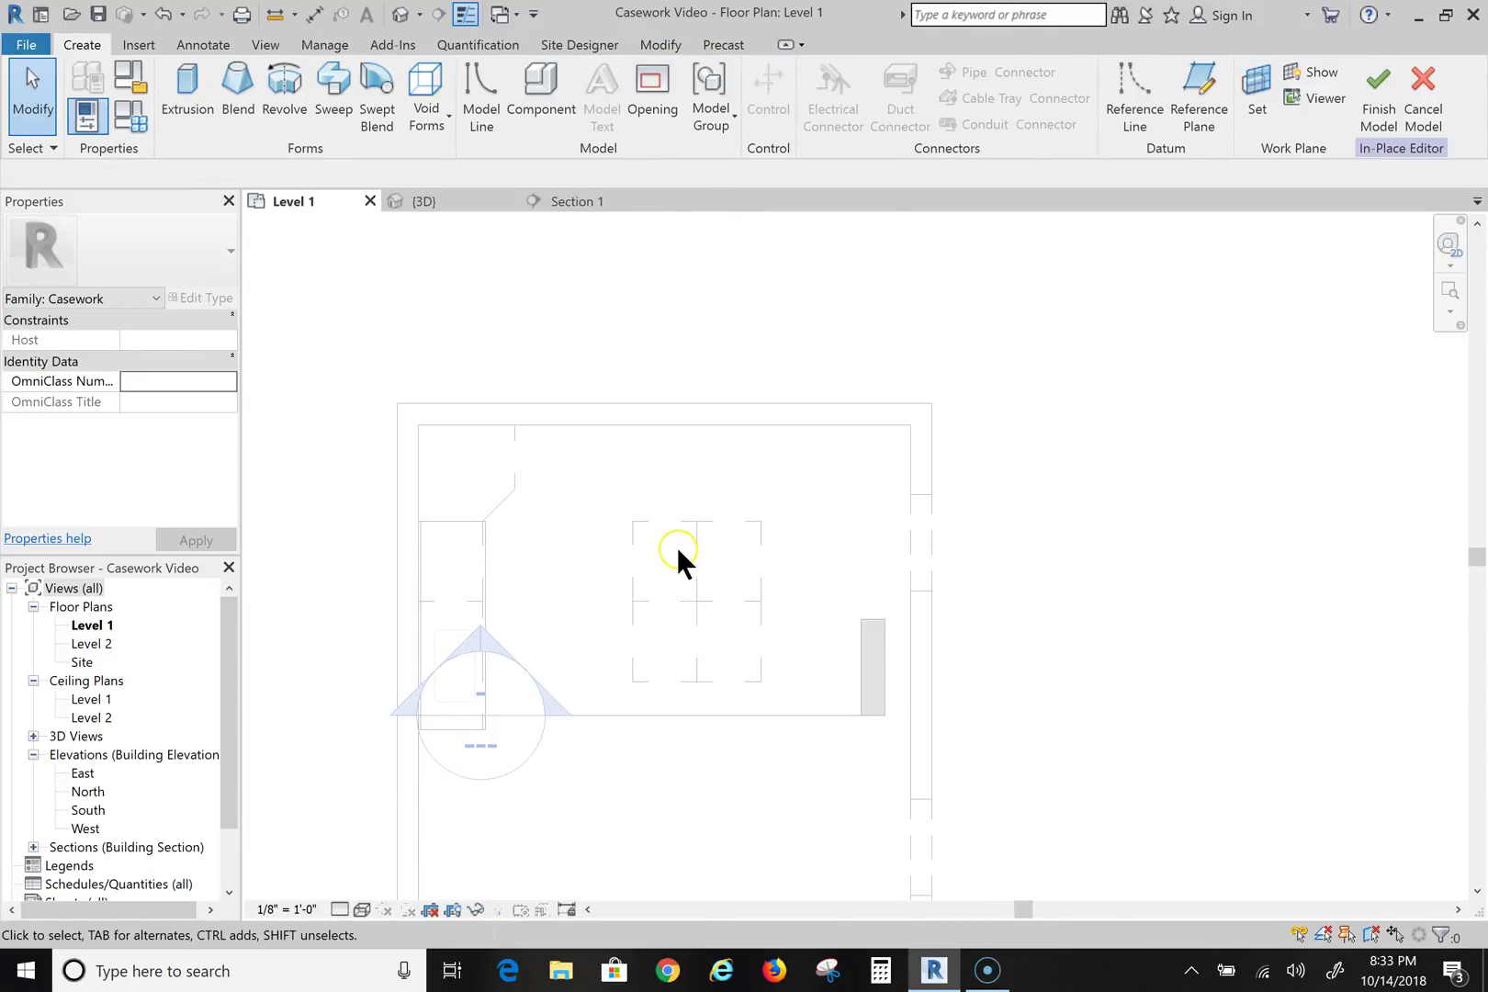
Zoom in on the island area and start a solid extrusion
scroll(674, 543, up, 3)
middle_drag(674, 542, 639, 478)
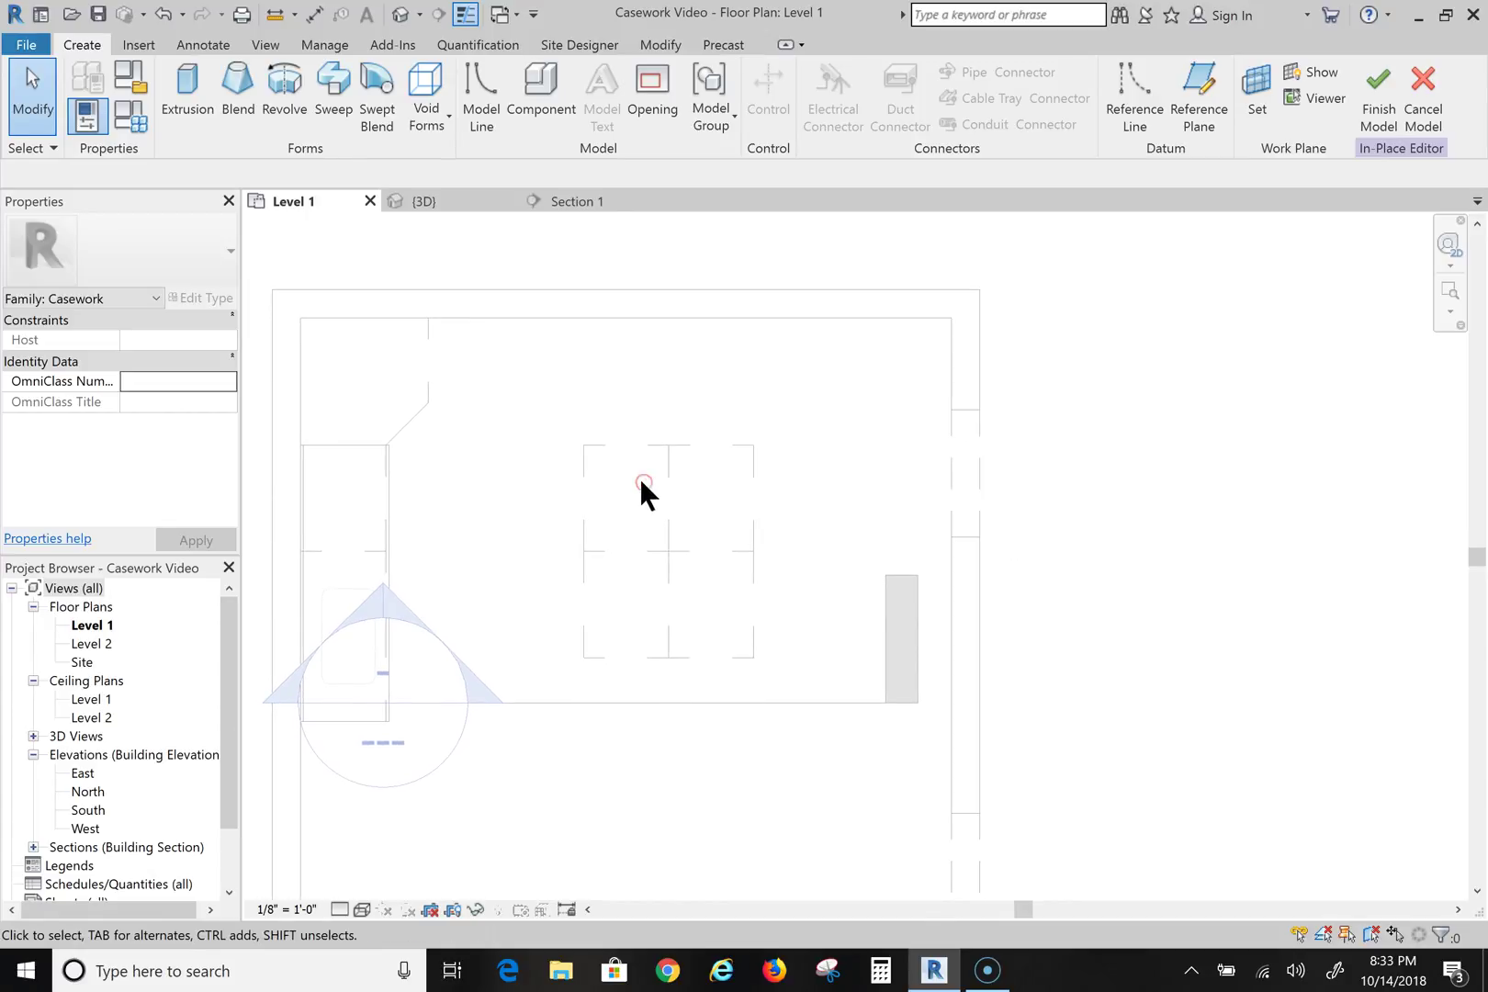
scroll(641, 482, up, 1)
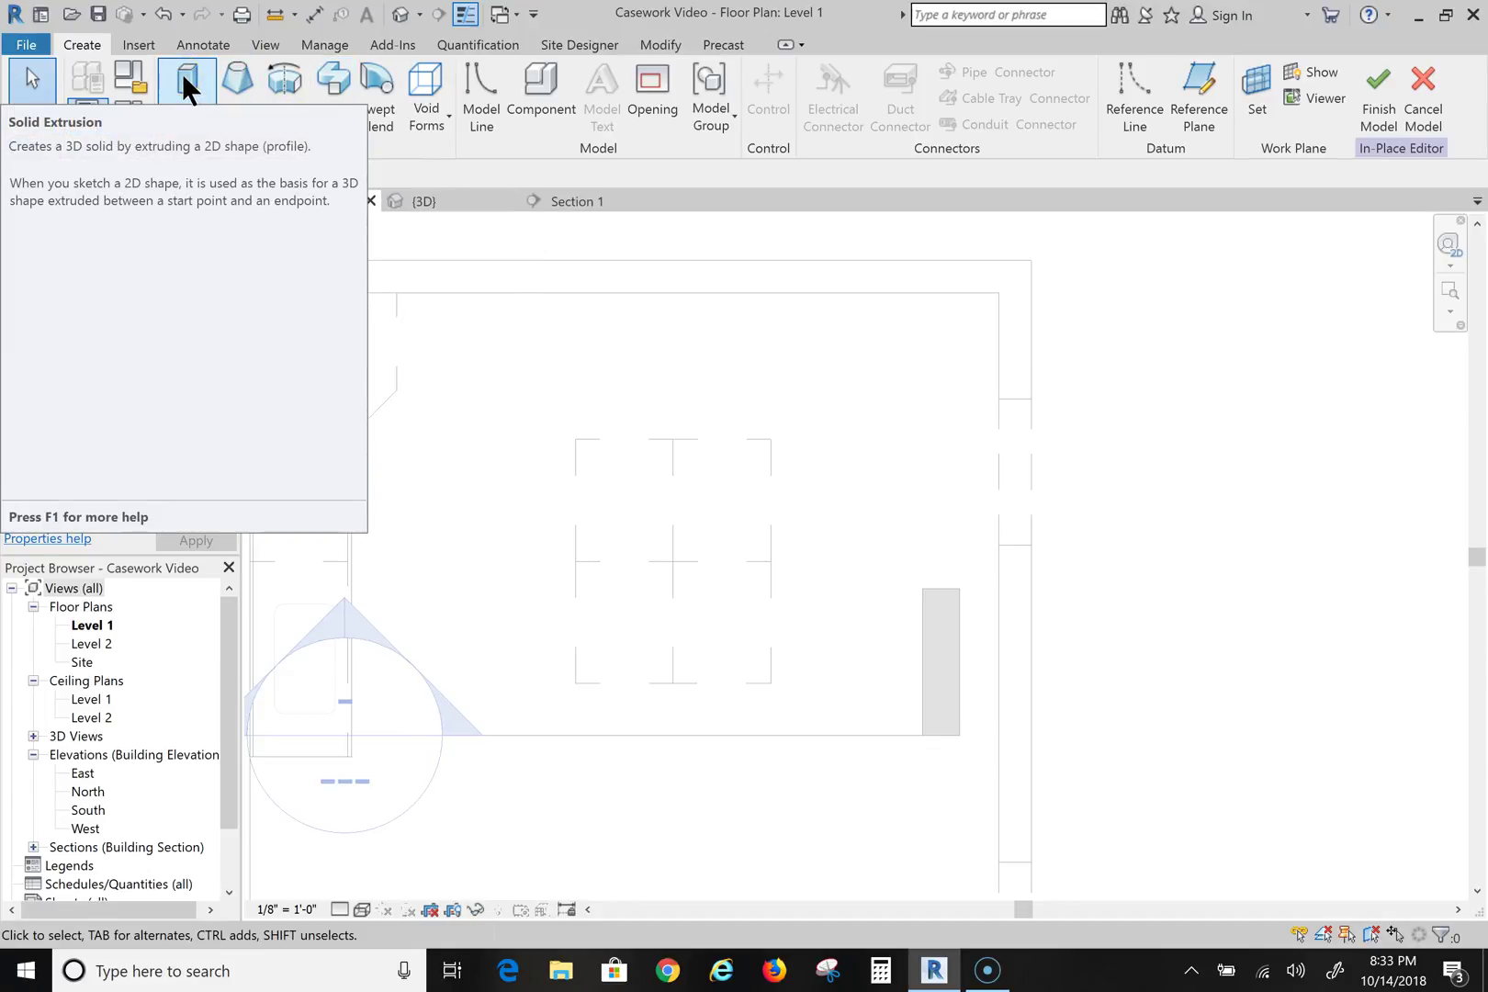
click(183, 76)
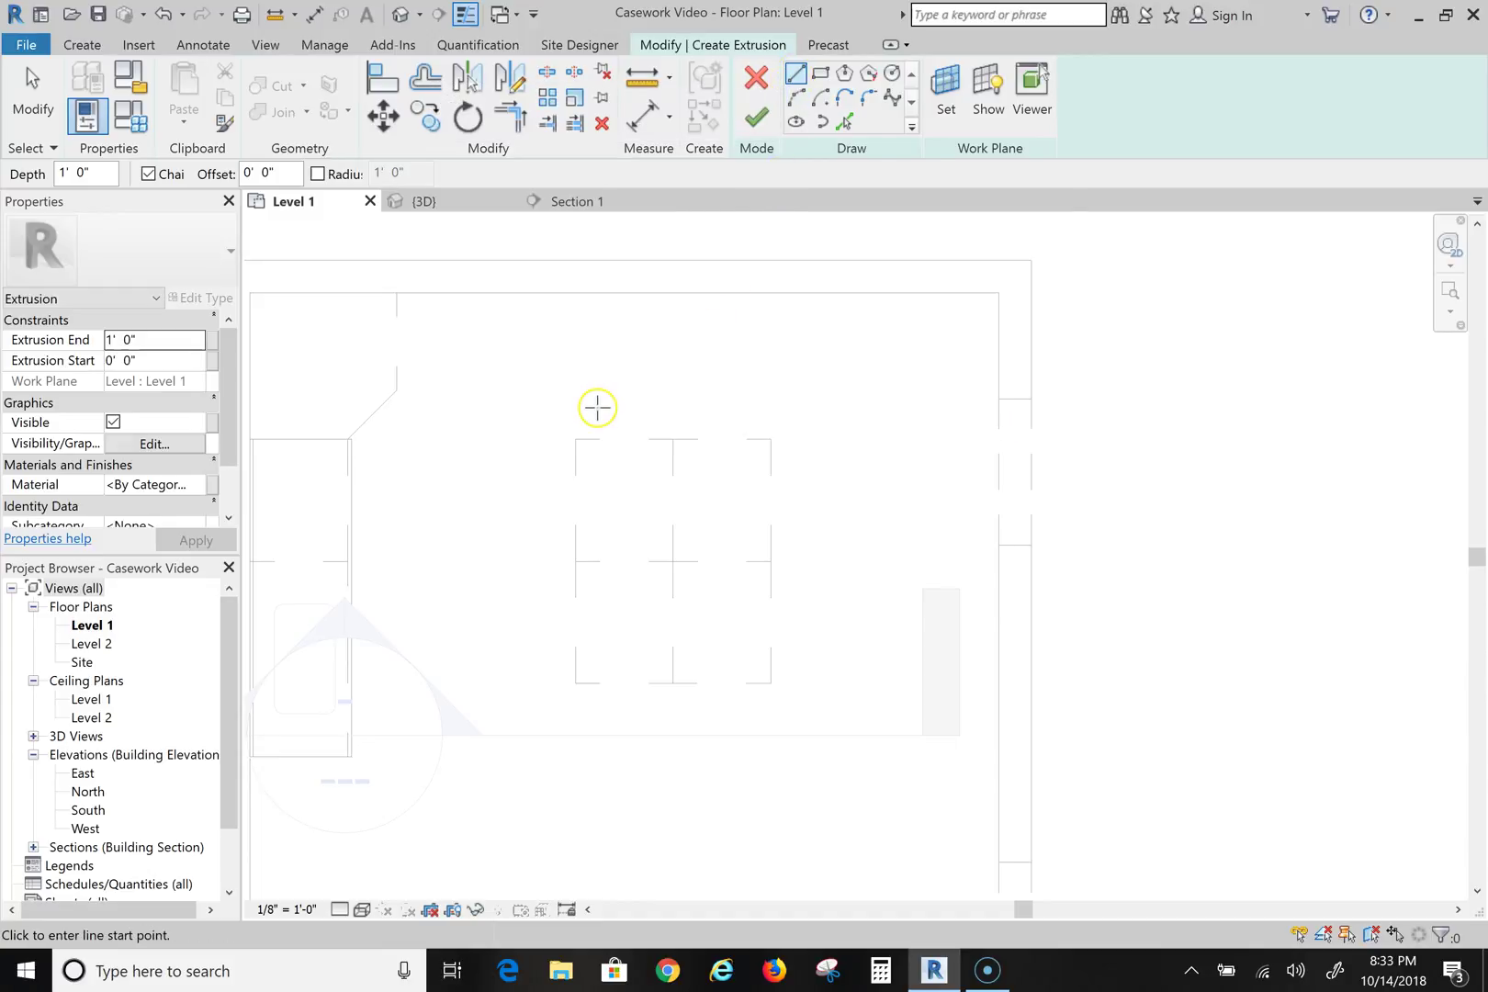
Set the sketch line offset distance to 1 inch
scroll(597, 407, up, 1)
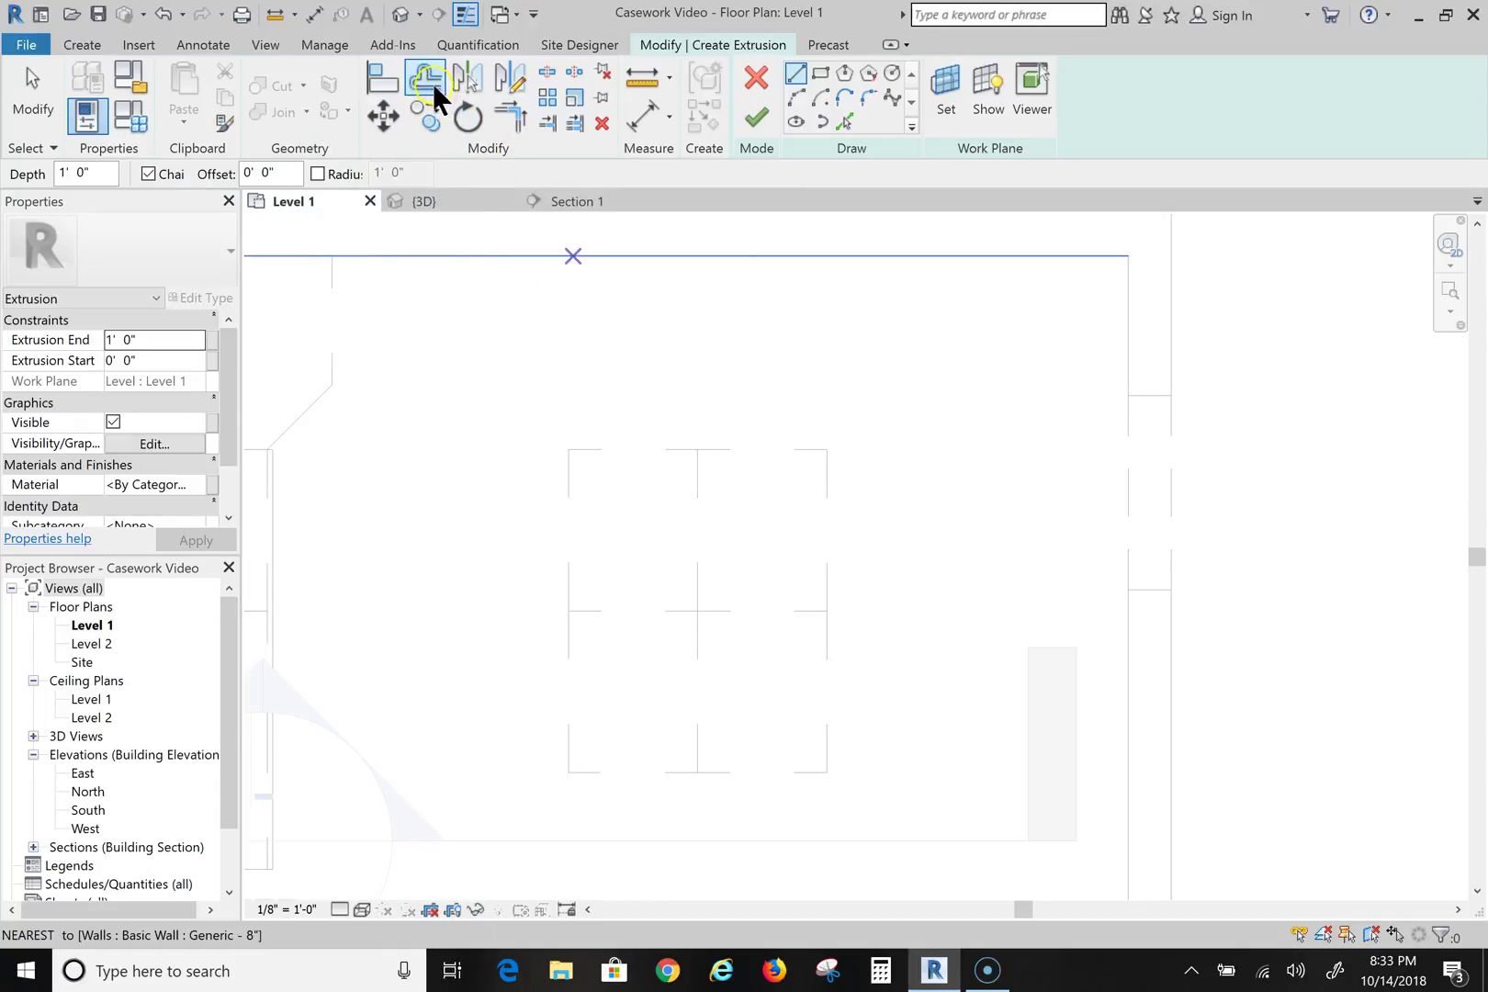
click(428, 81)
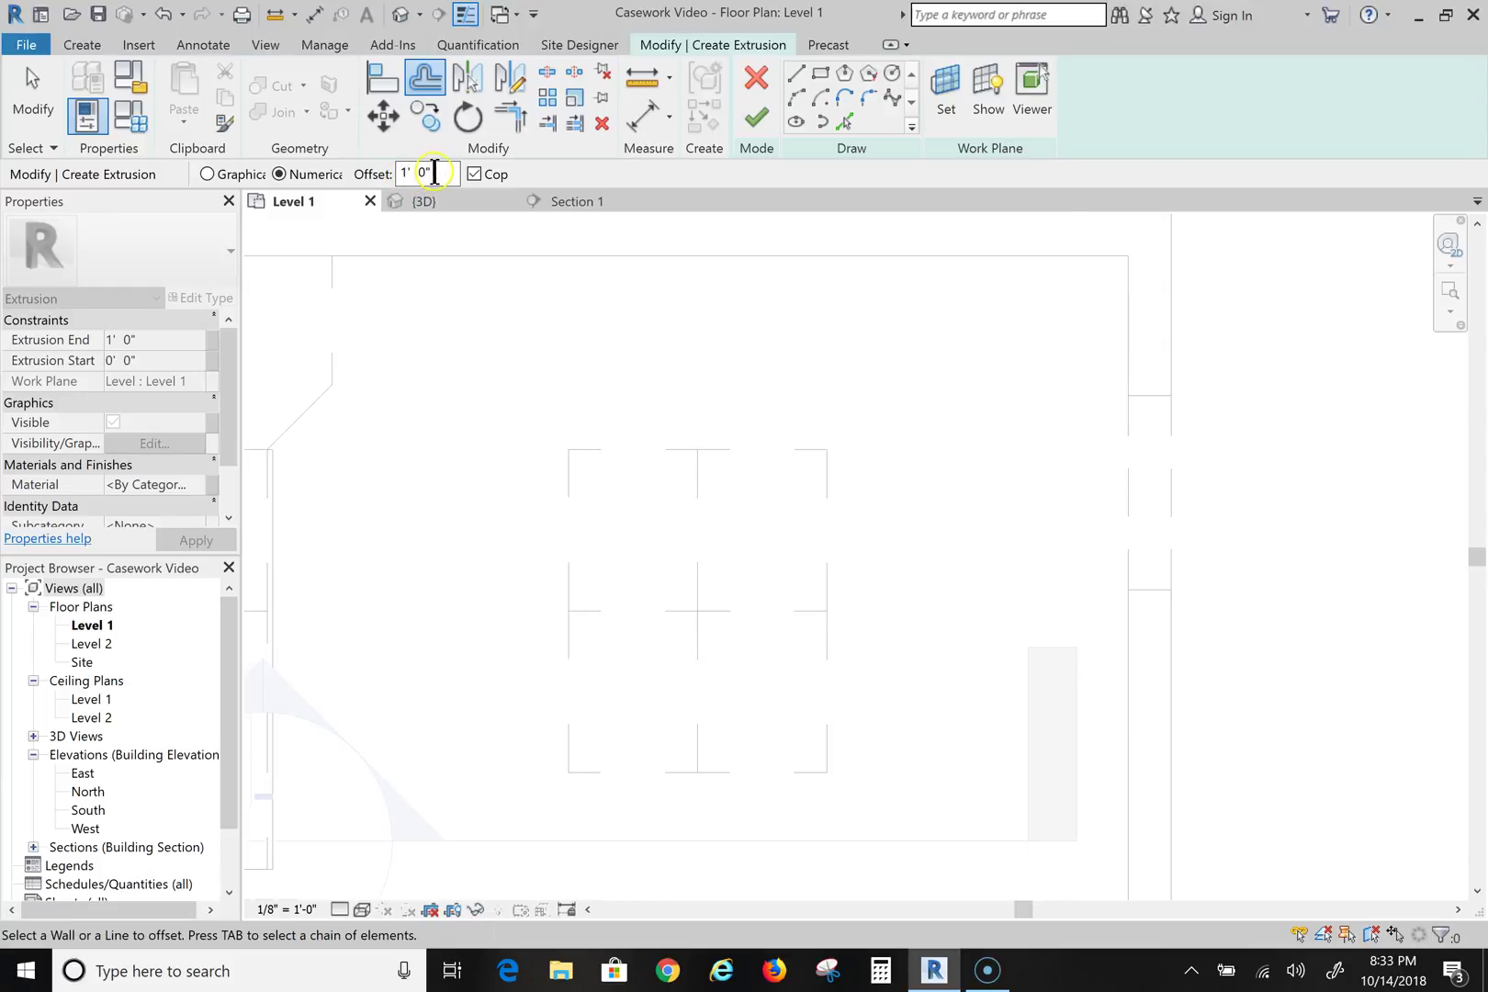
drag(451, 172, 397, 173)
text(1")
key(Return)
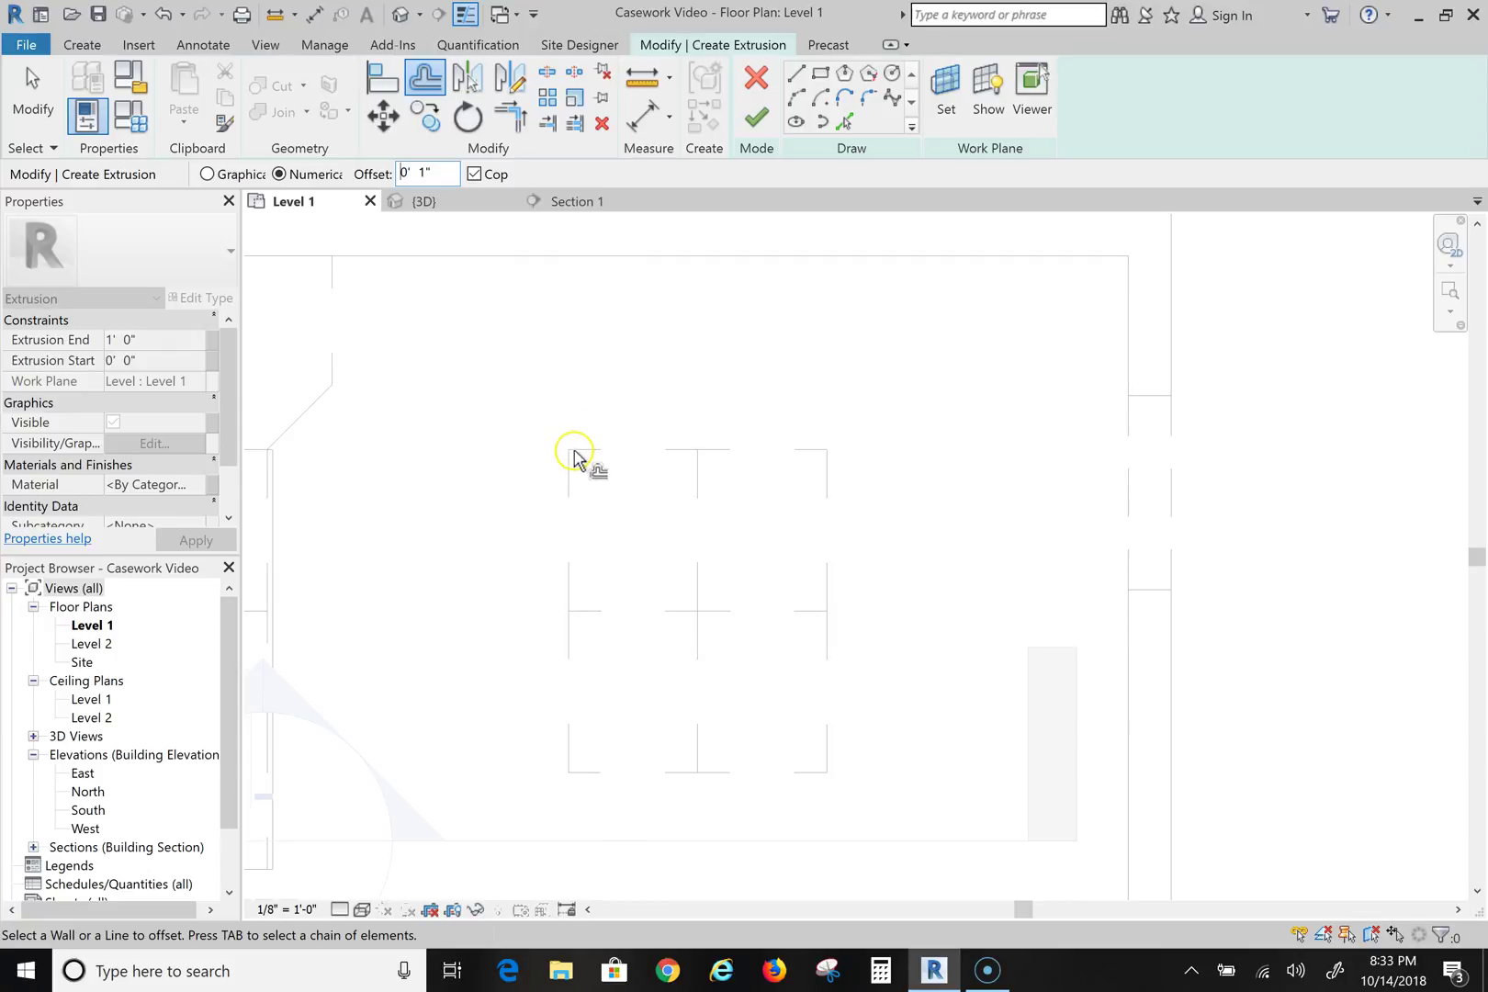
scroll(574, 457, up, 1)
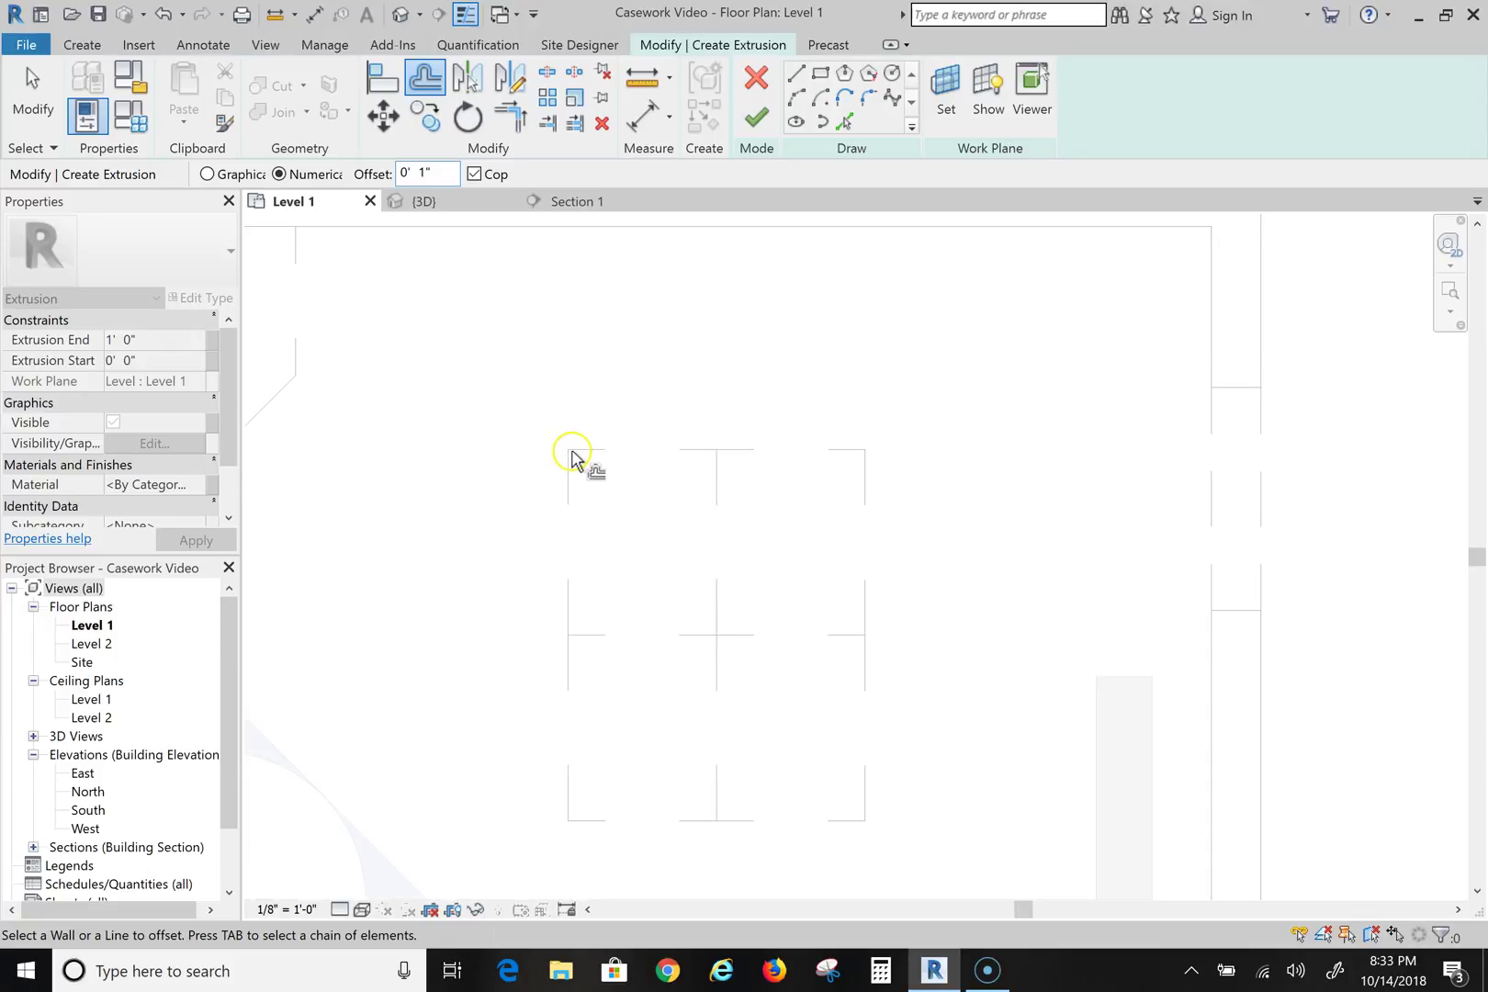
Set the work plane to Reference Plane : Island Counter Top
click(944, 83)
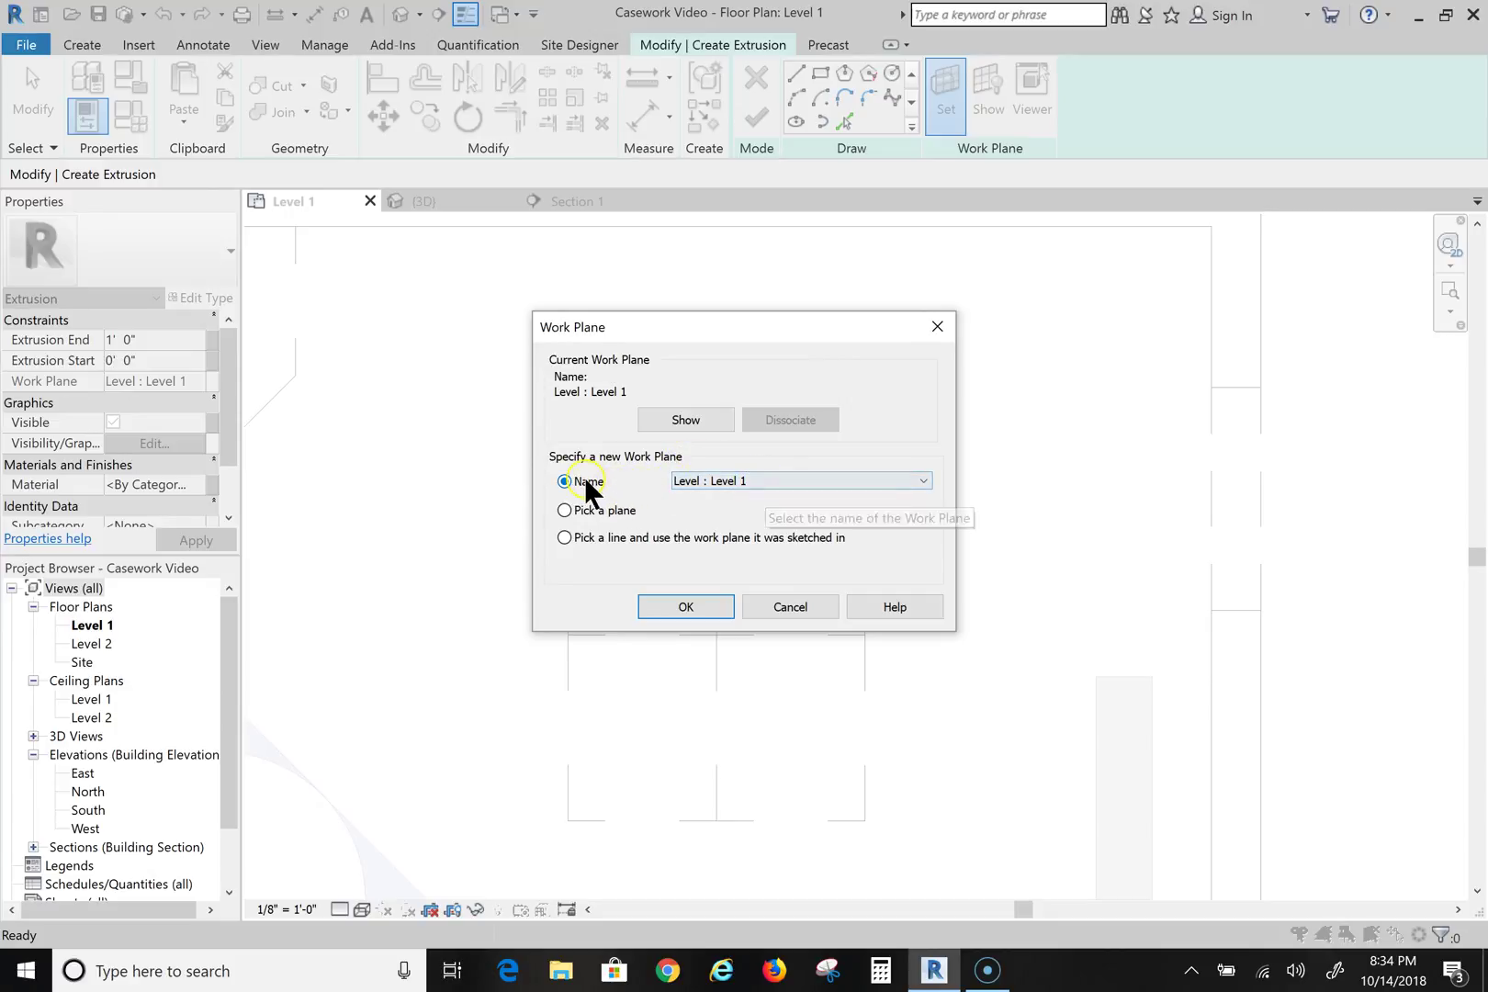
click(732, 481)
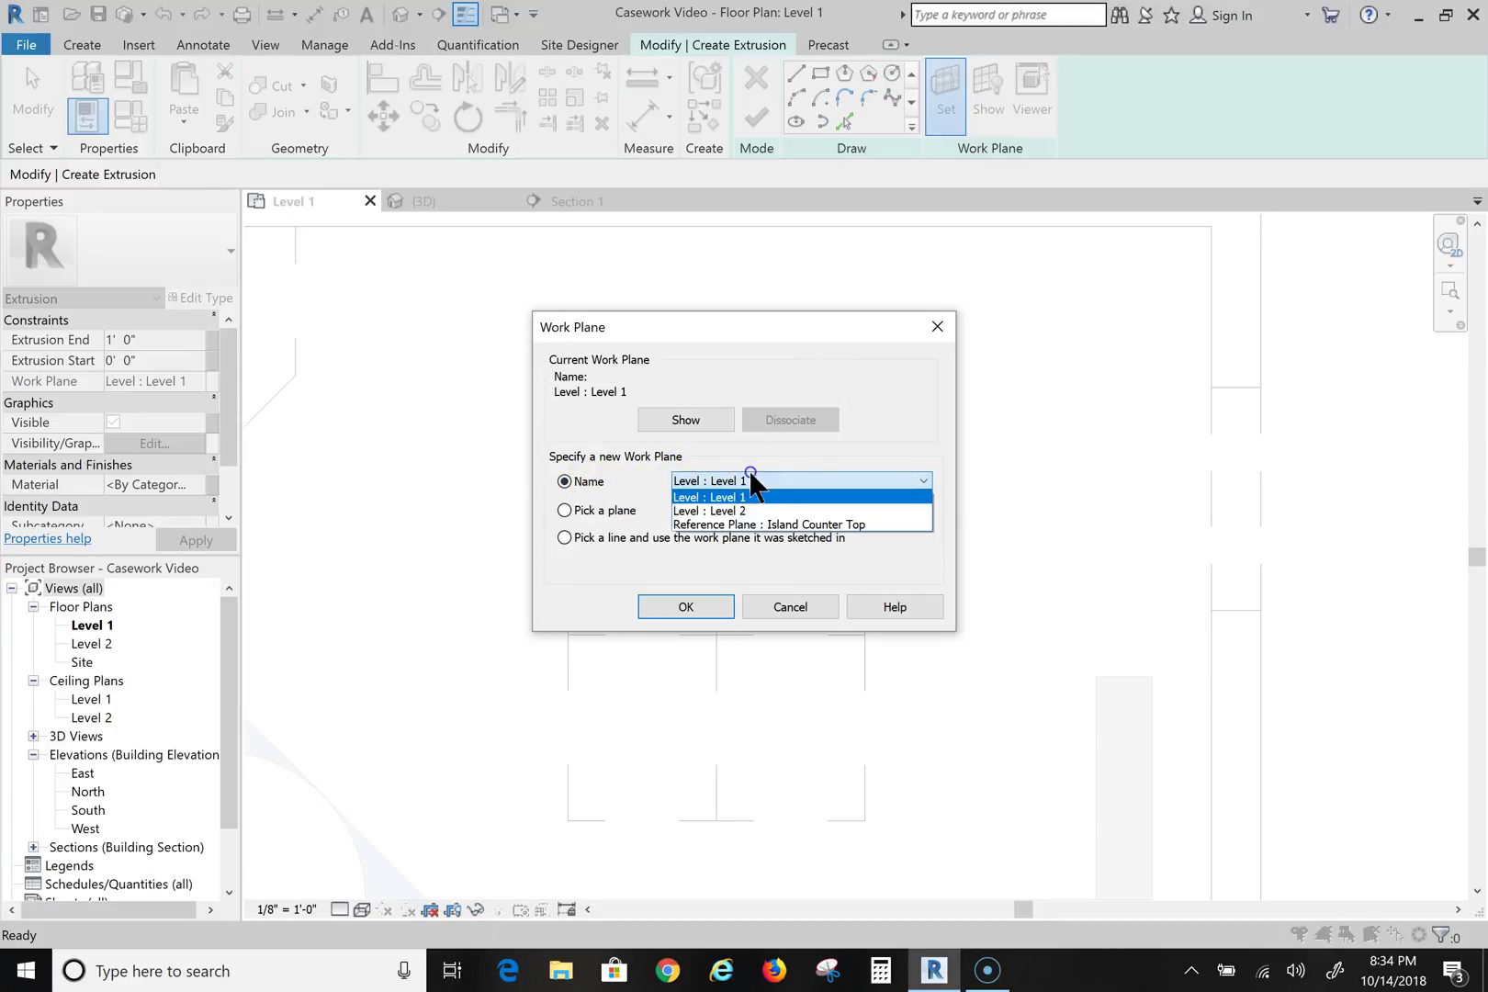
click(812, 525)
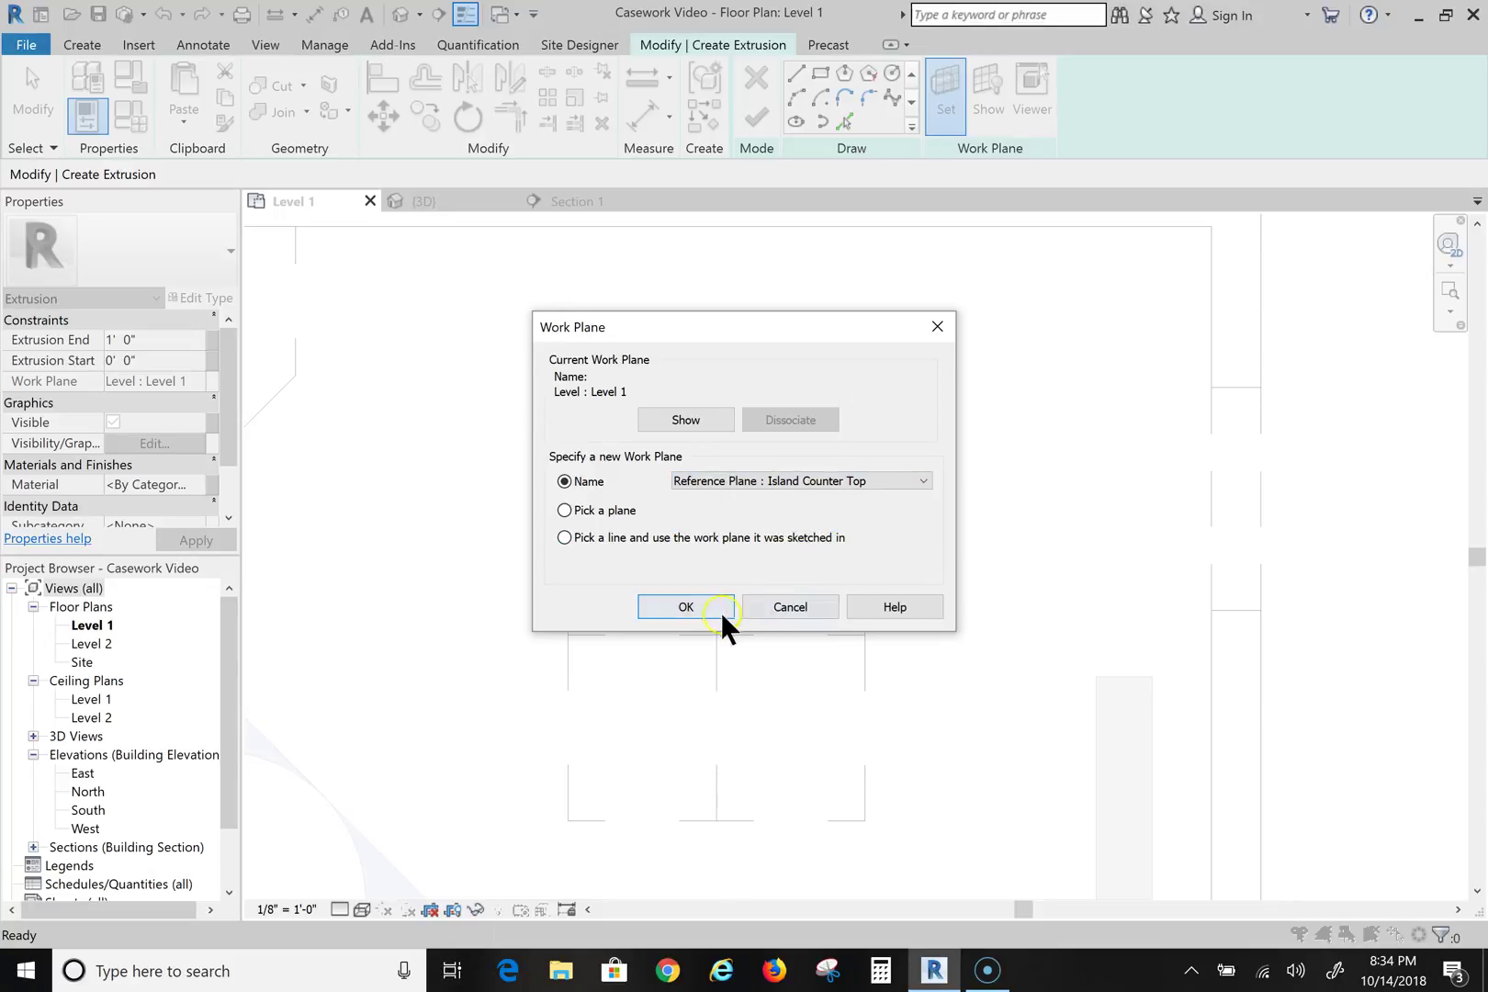
click(687, 607)
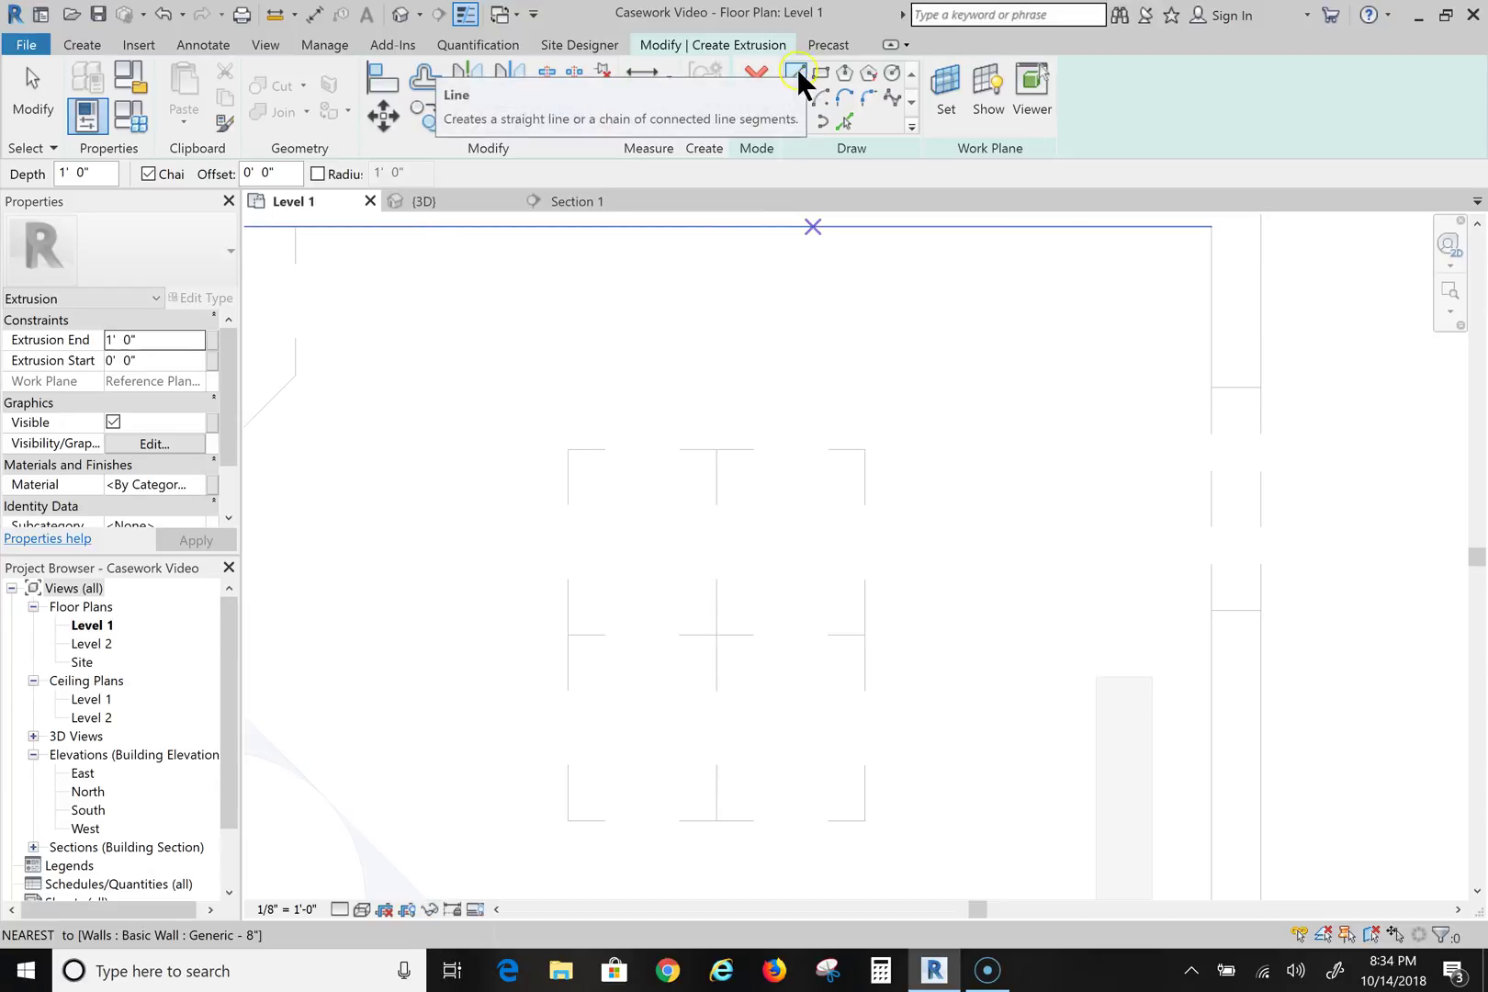
Trace sketch lines along the island cabinet corners, including a 4'-1" top edge
click(586, 634)
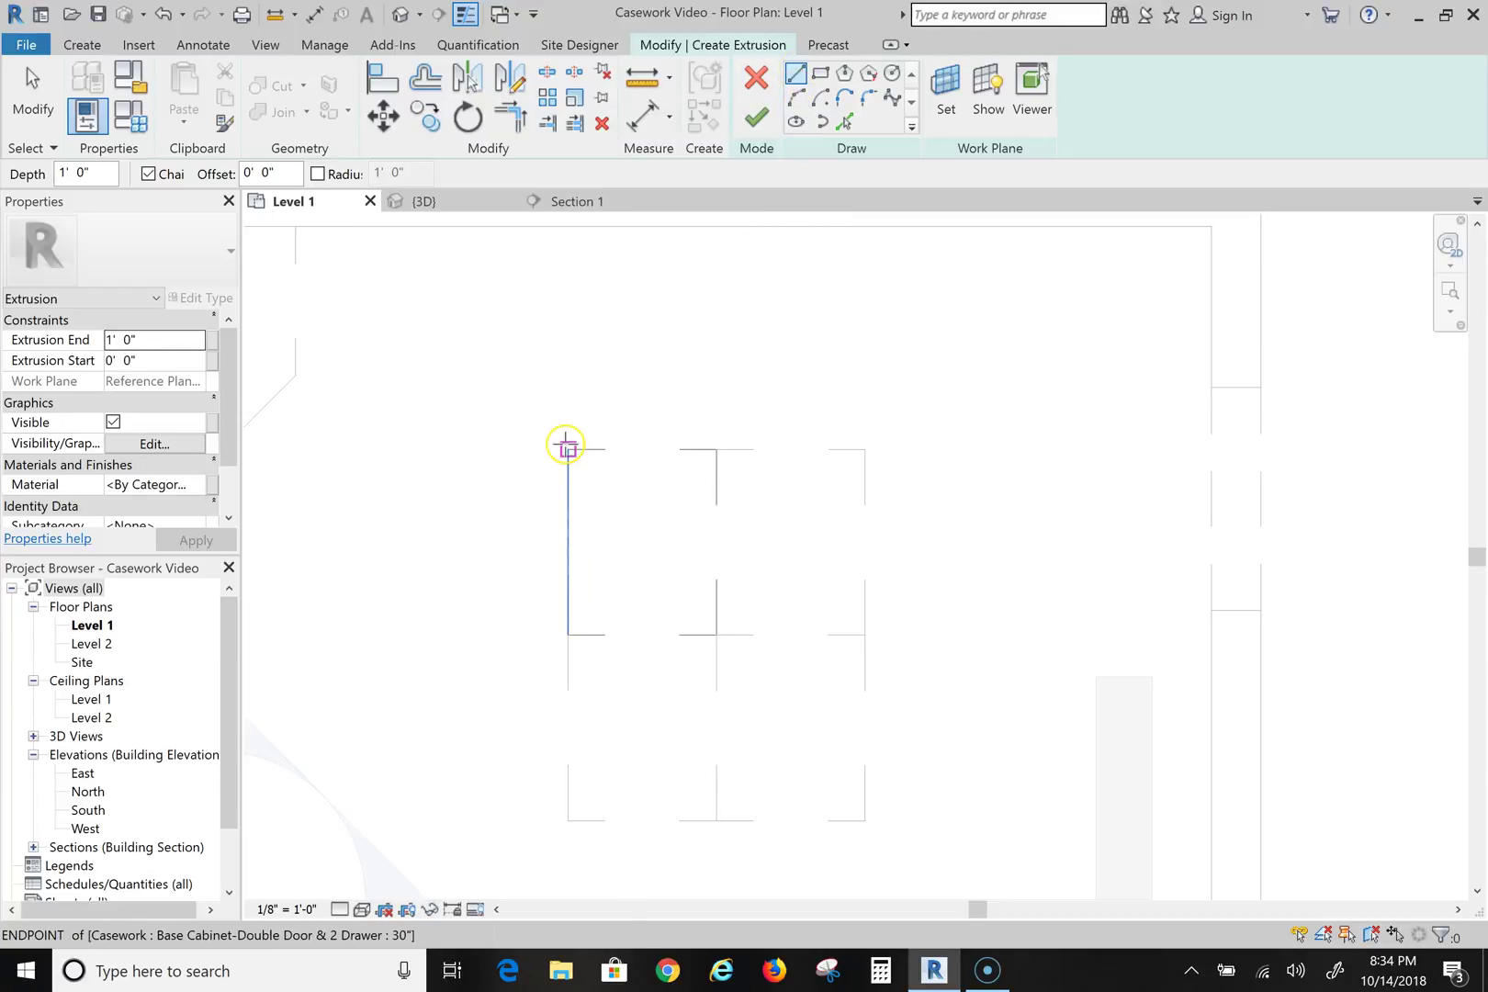
click(567, 448)
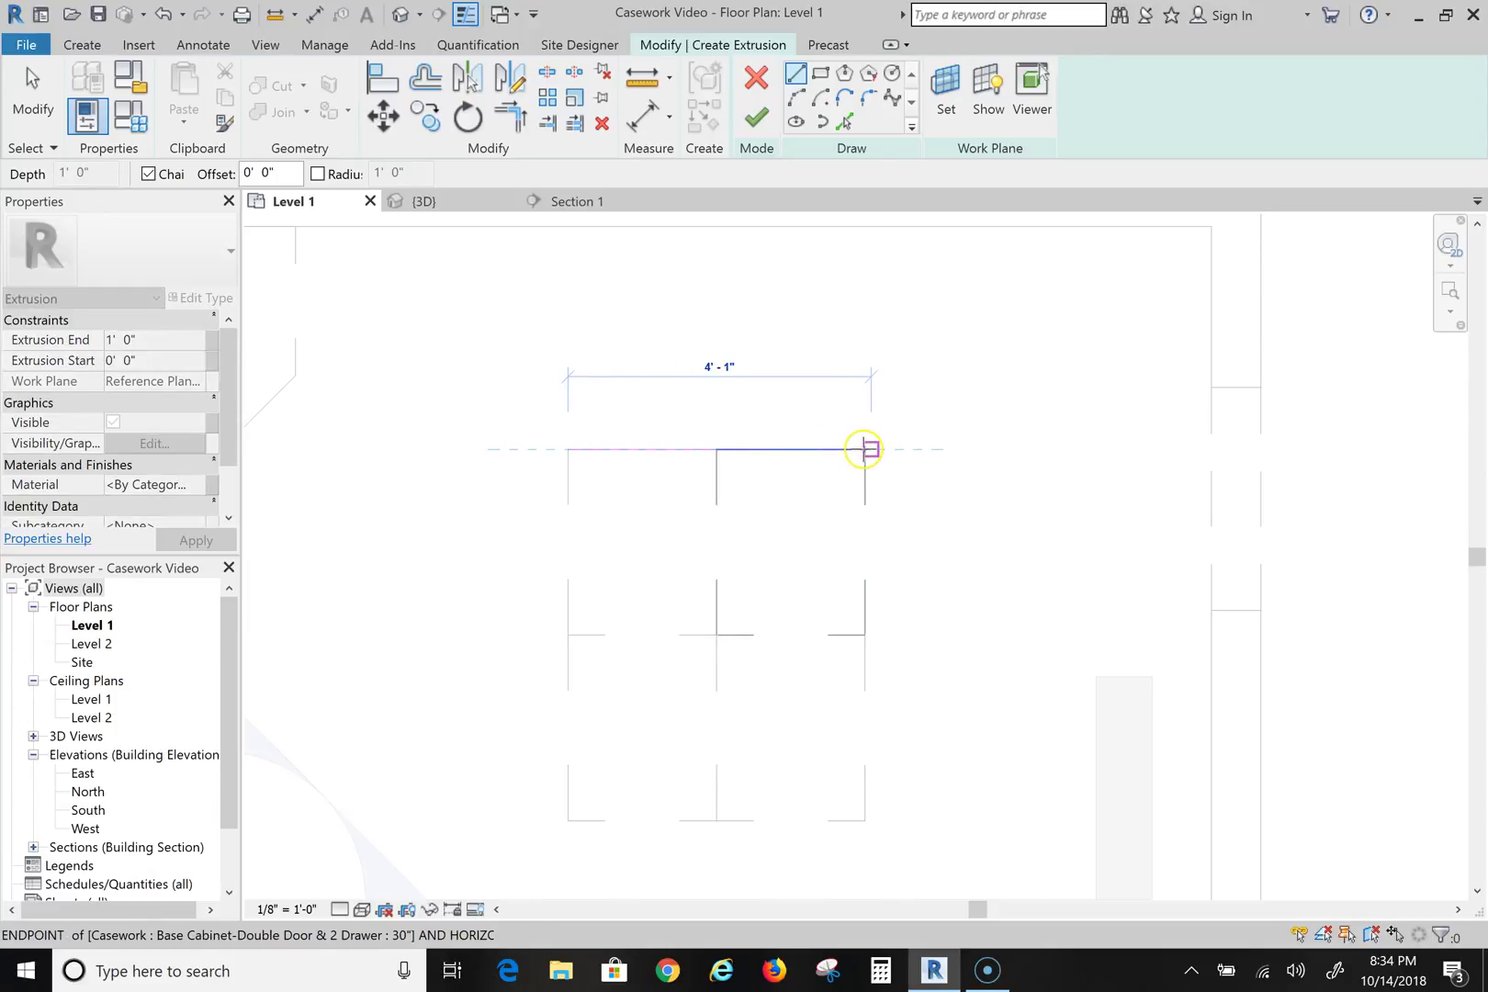
click(868, 449)
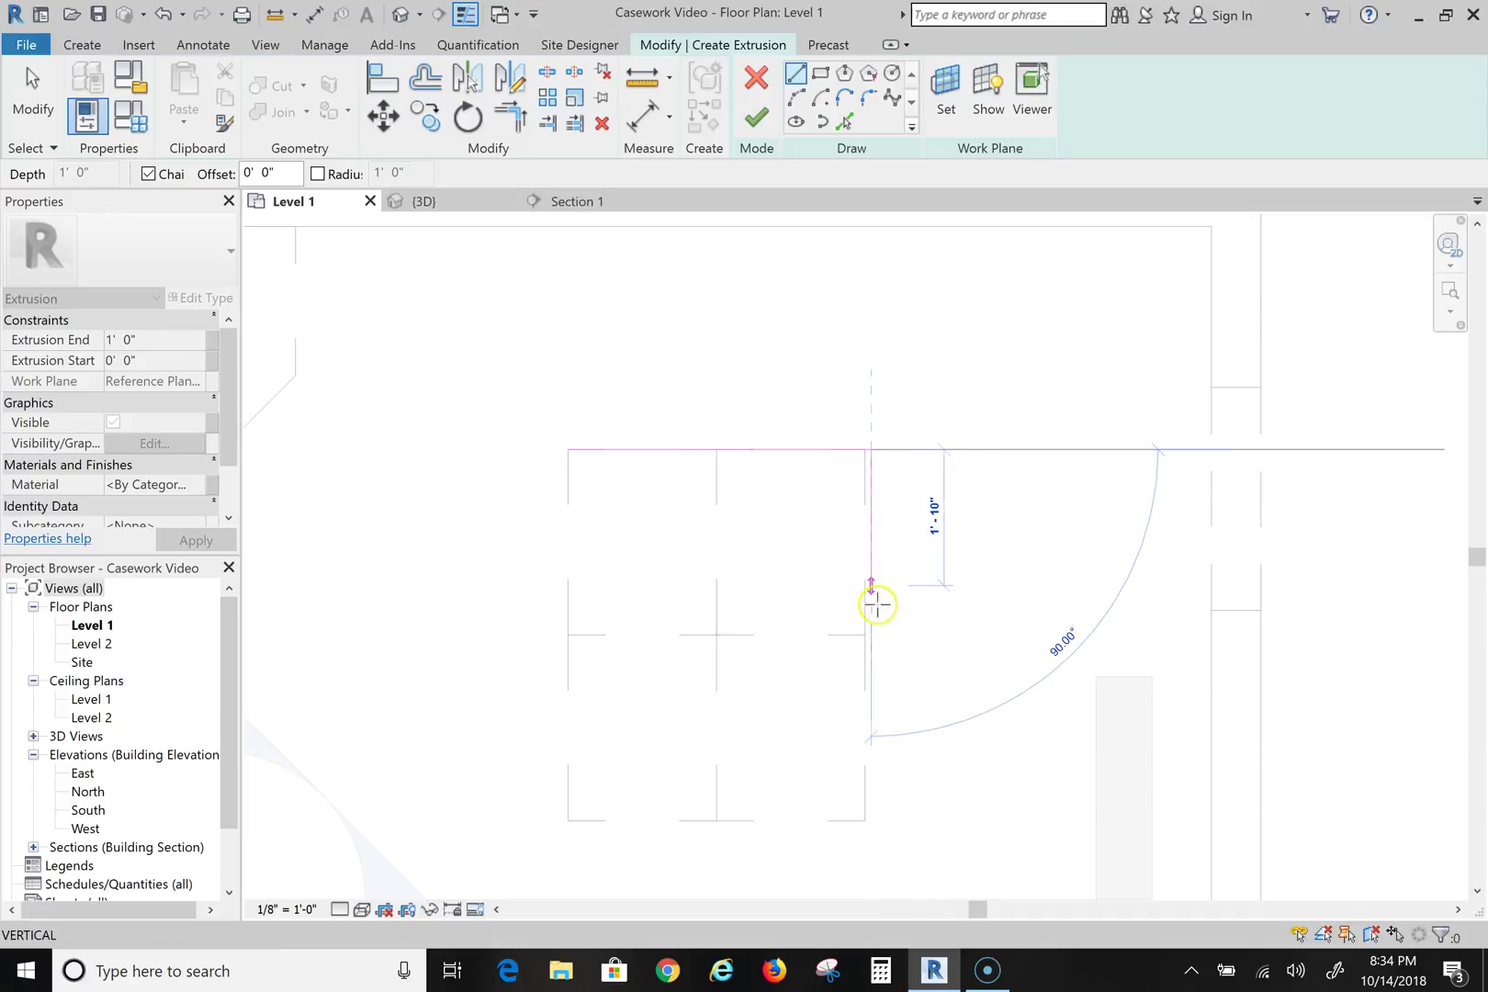
scroll(870, 774, up, 5)
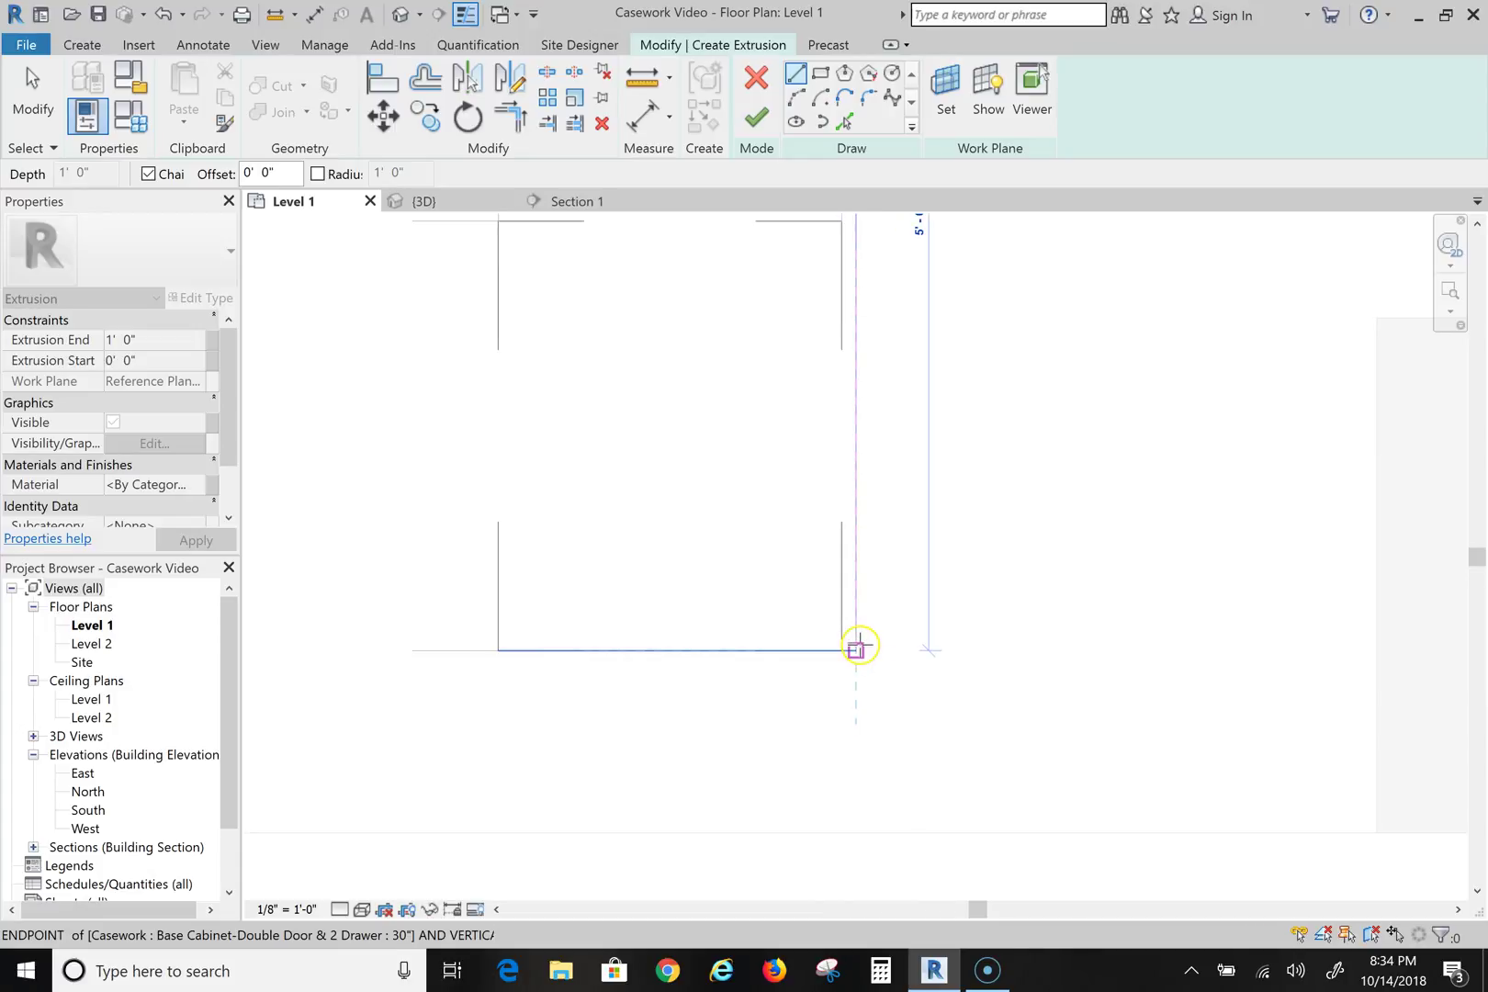
click(857, 649)
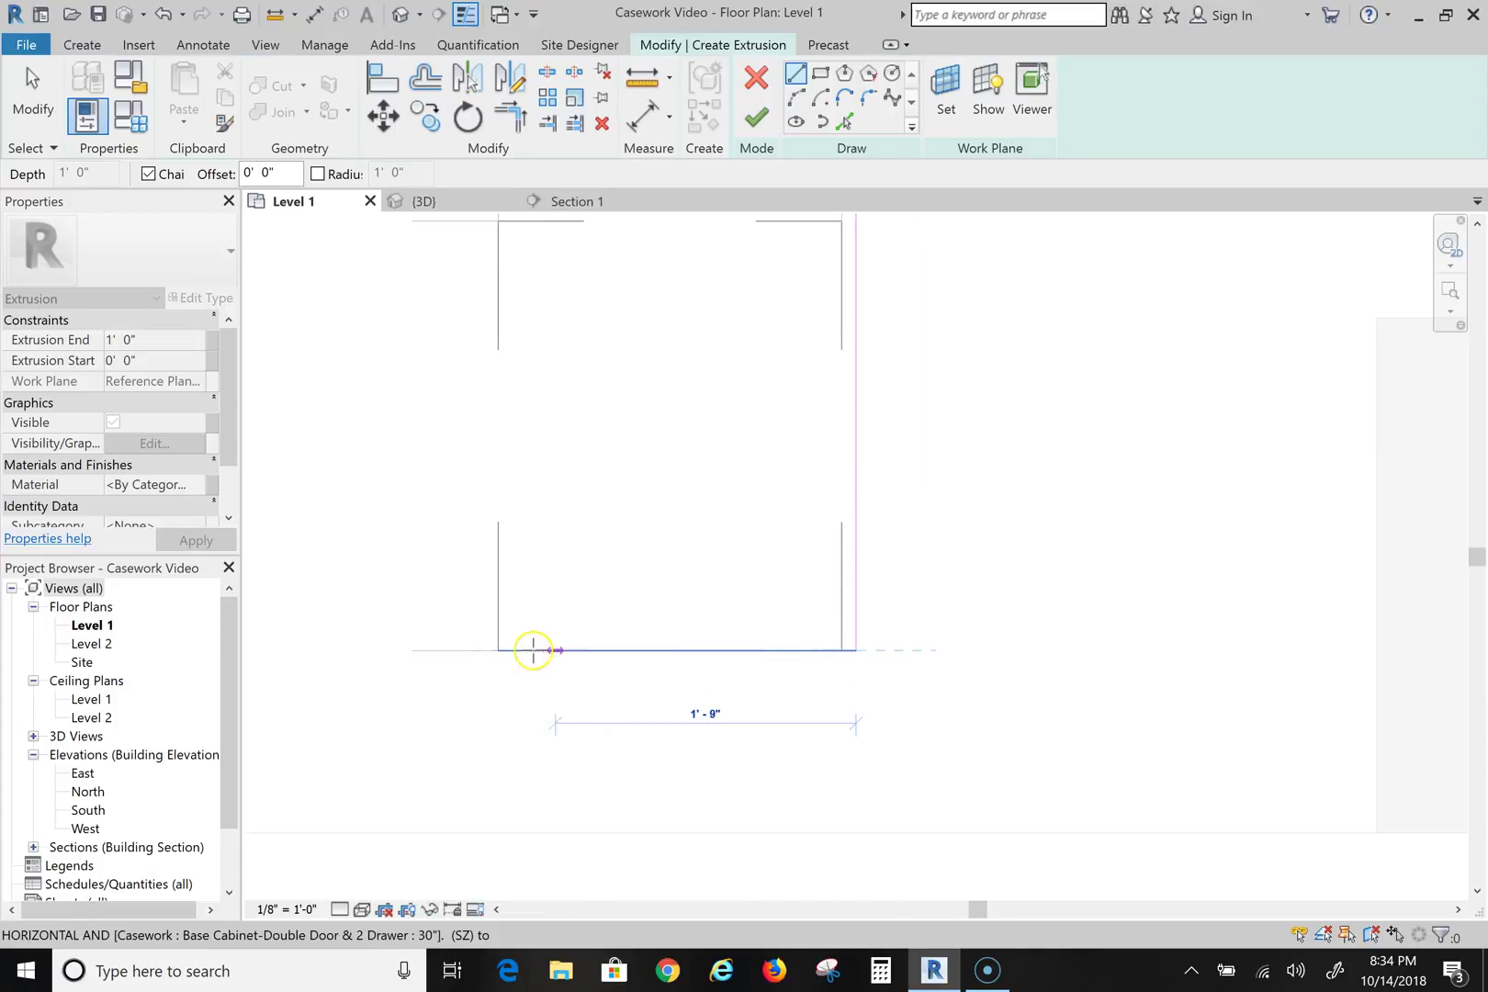
middle_drag(425, 650, 956, 658)
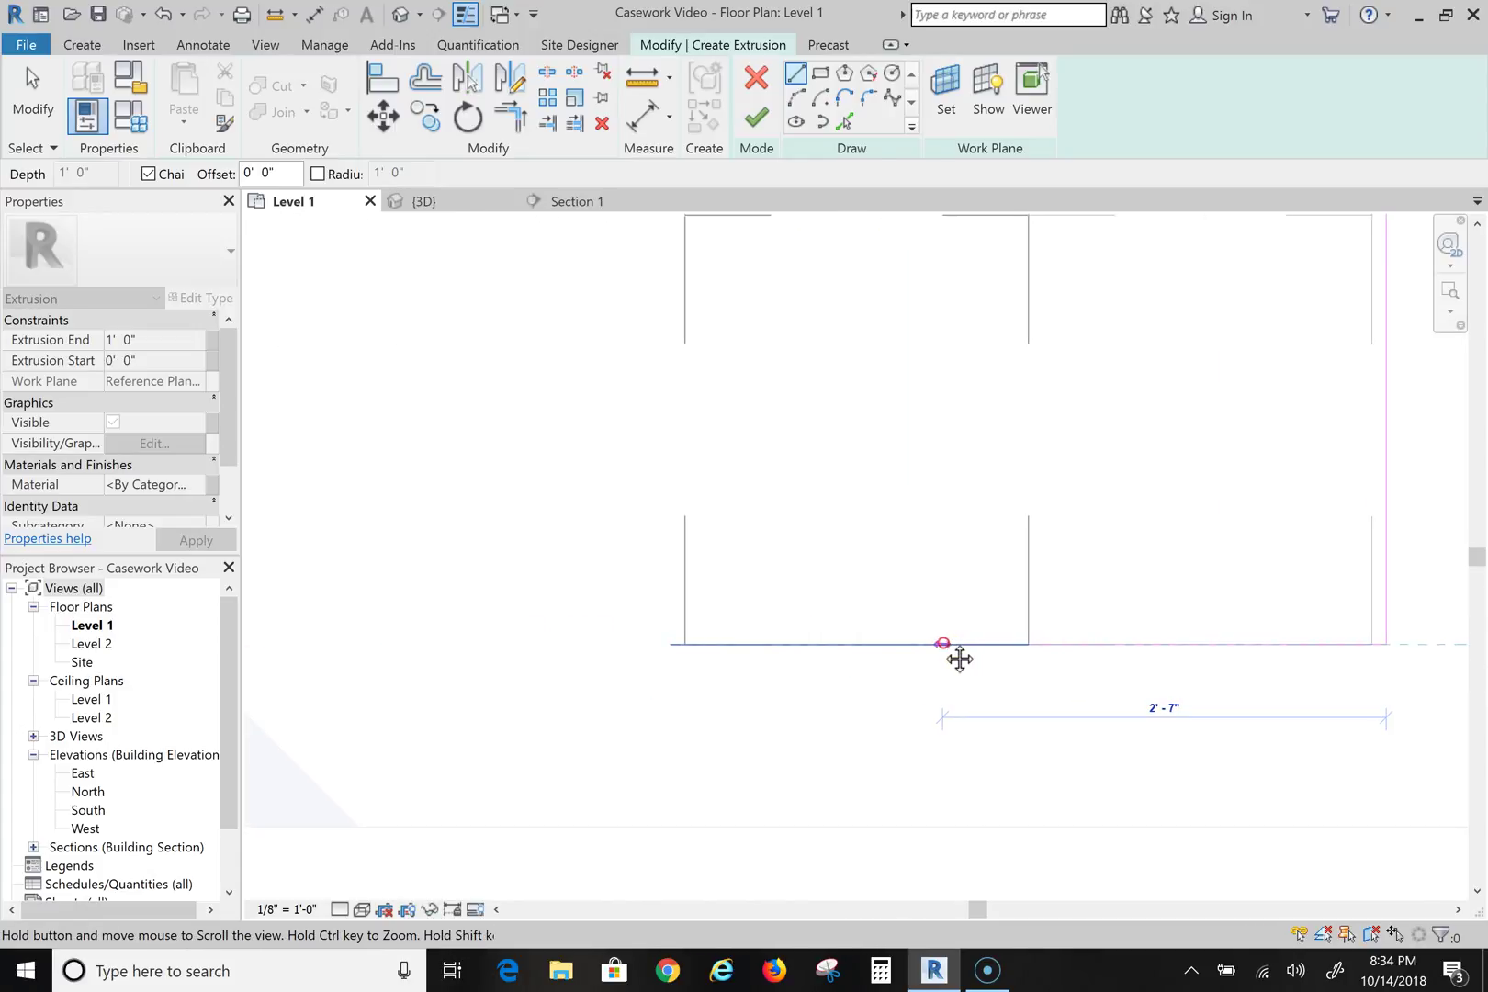
click(685, 643)
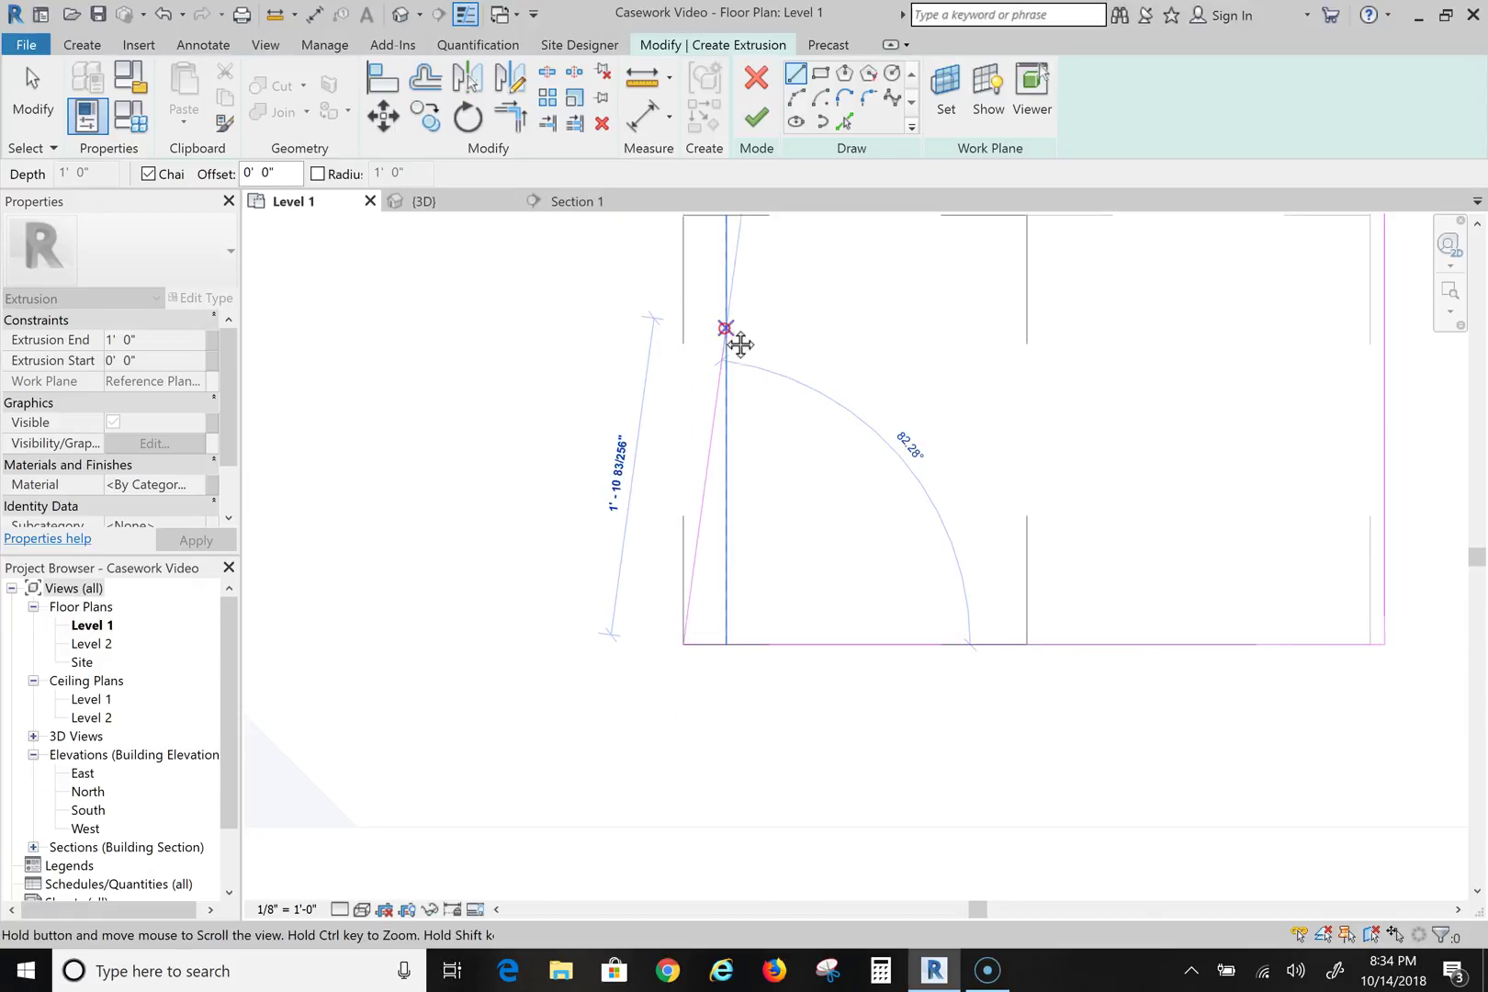
scroll(734, 342, down, 1)
middle_drag(734, 341, 662, 816)
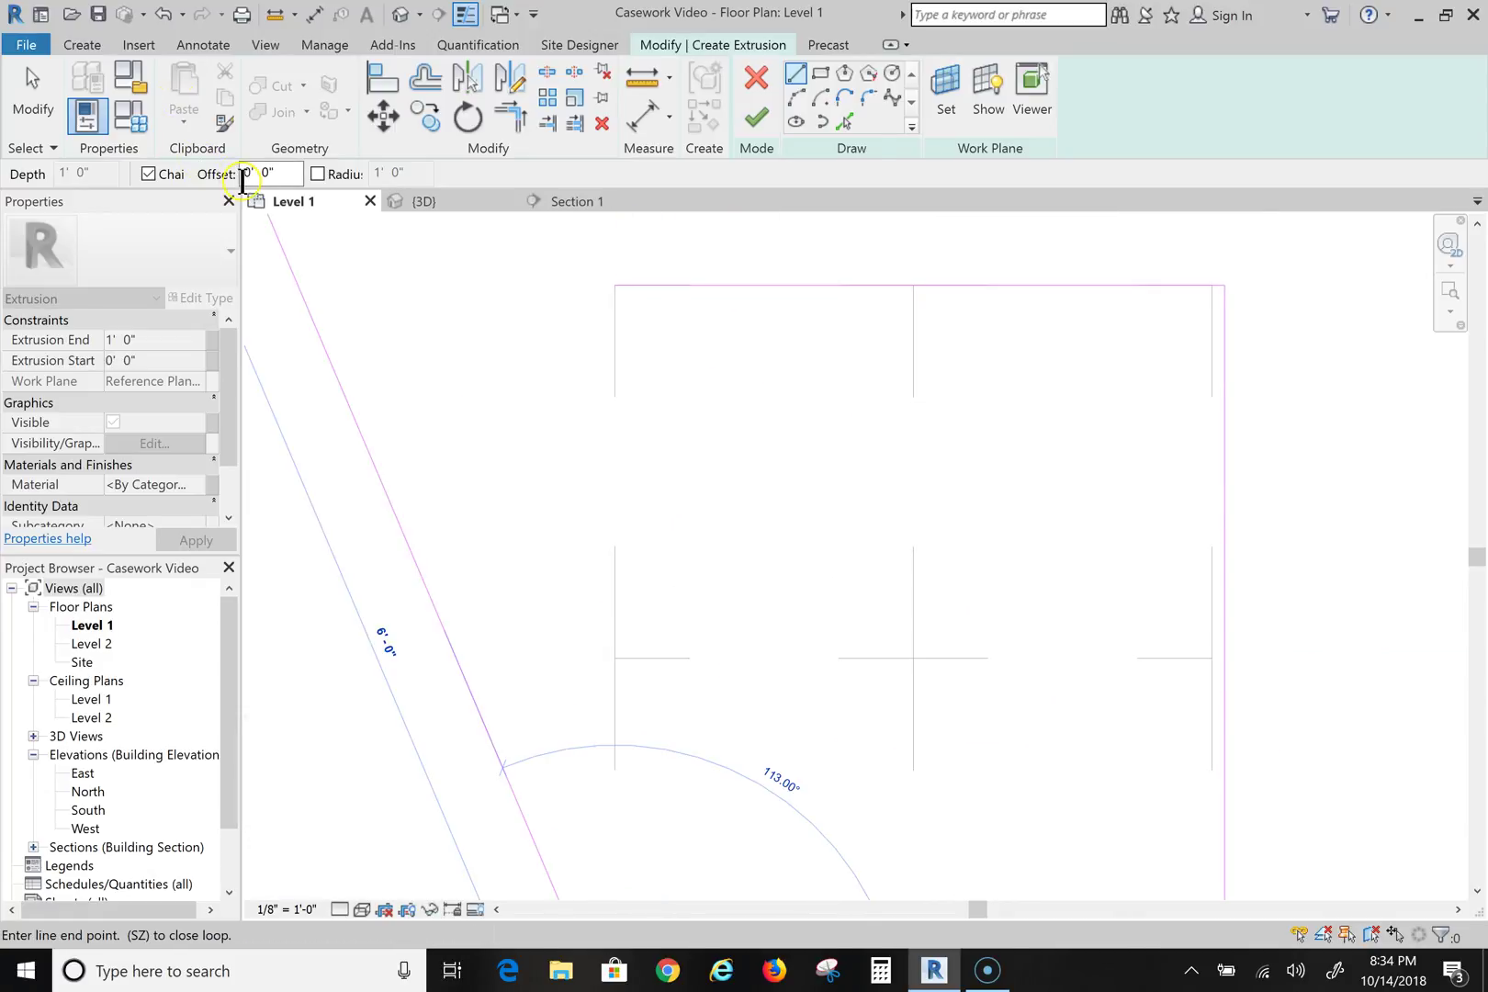
scroll(863, 472, down, 2)
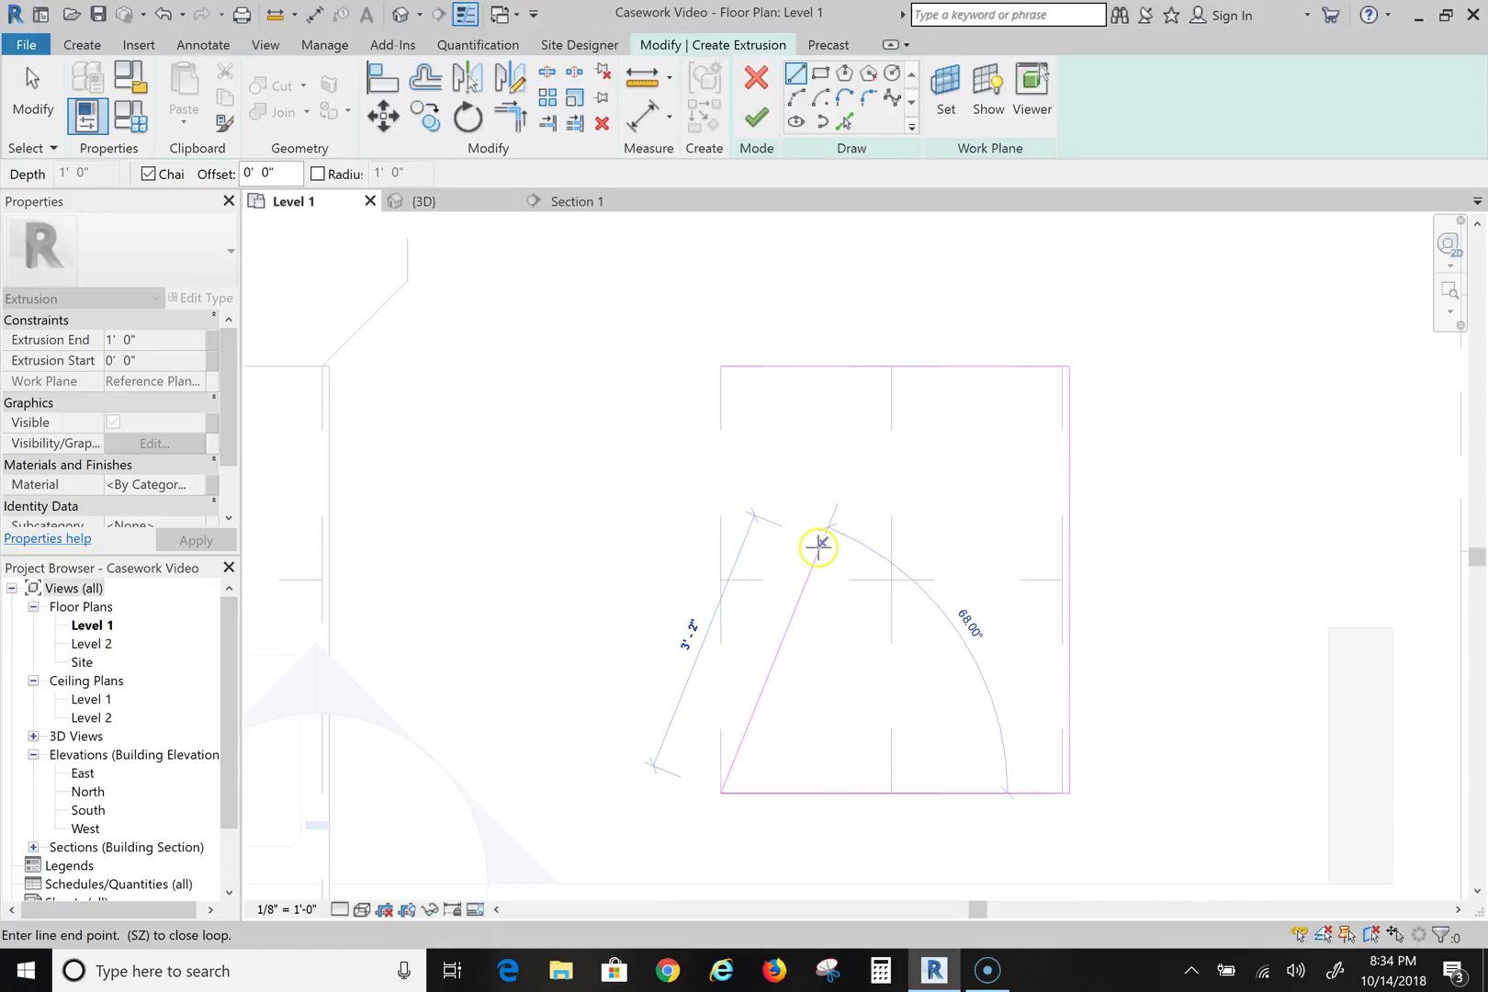
key(Escape)
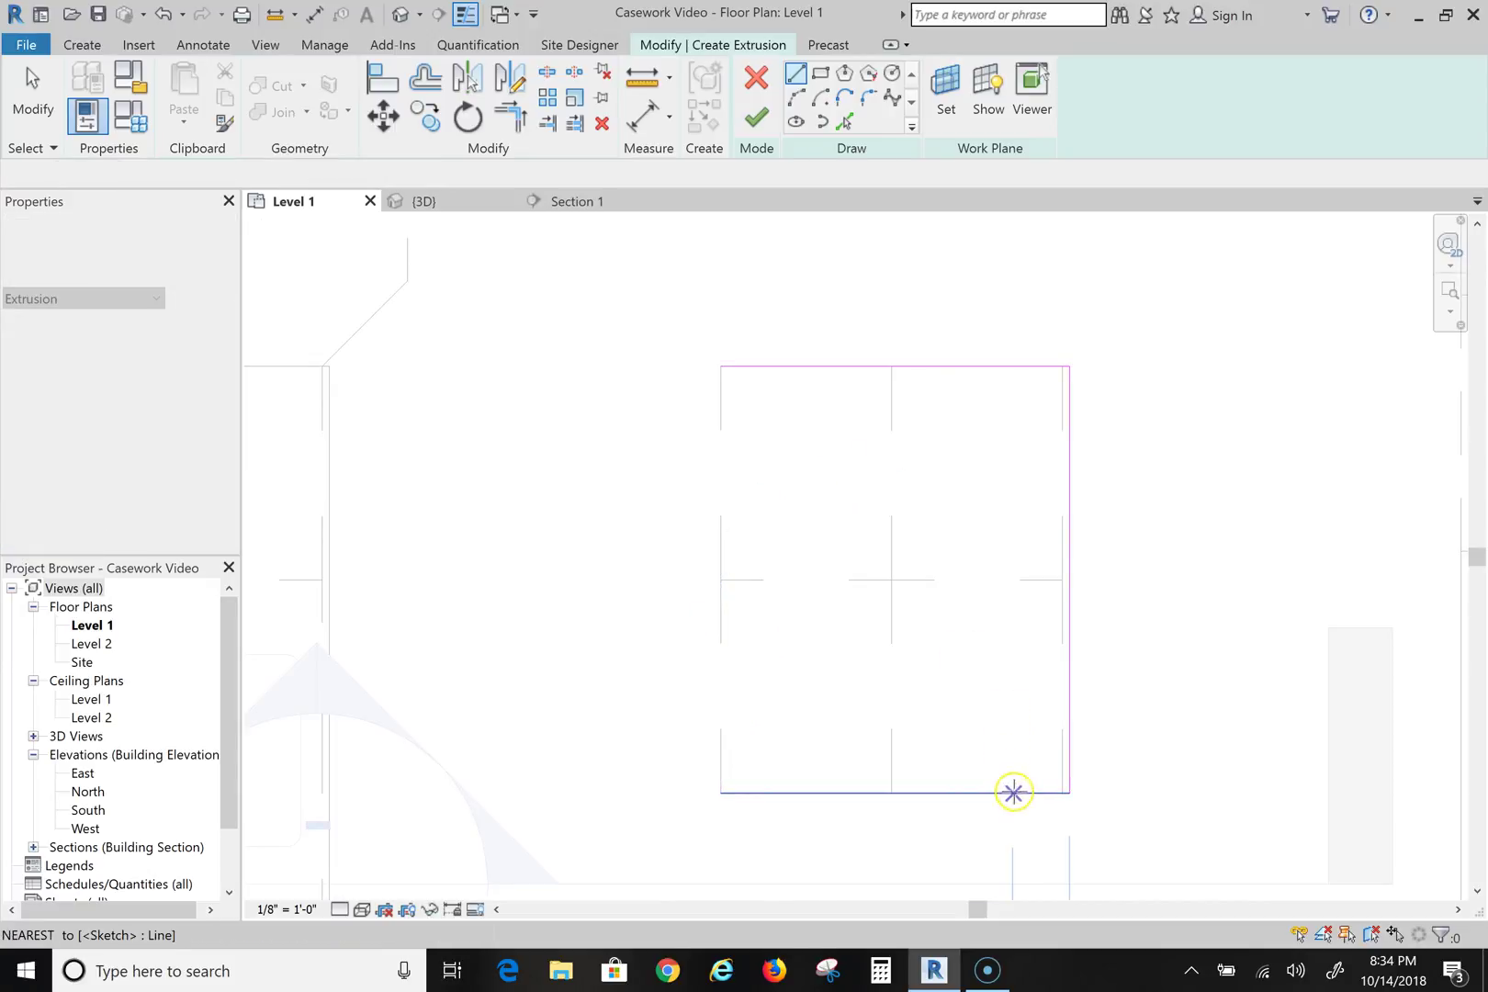
Delete the bottom, right and top sketch lines of the first outline
key(Escape)
click(1019, 793)
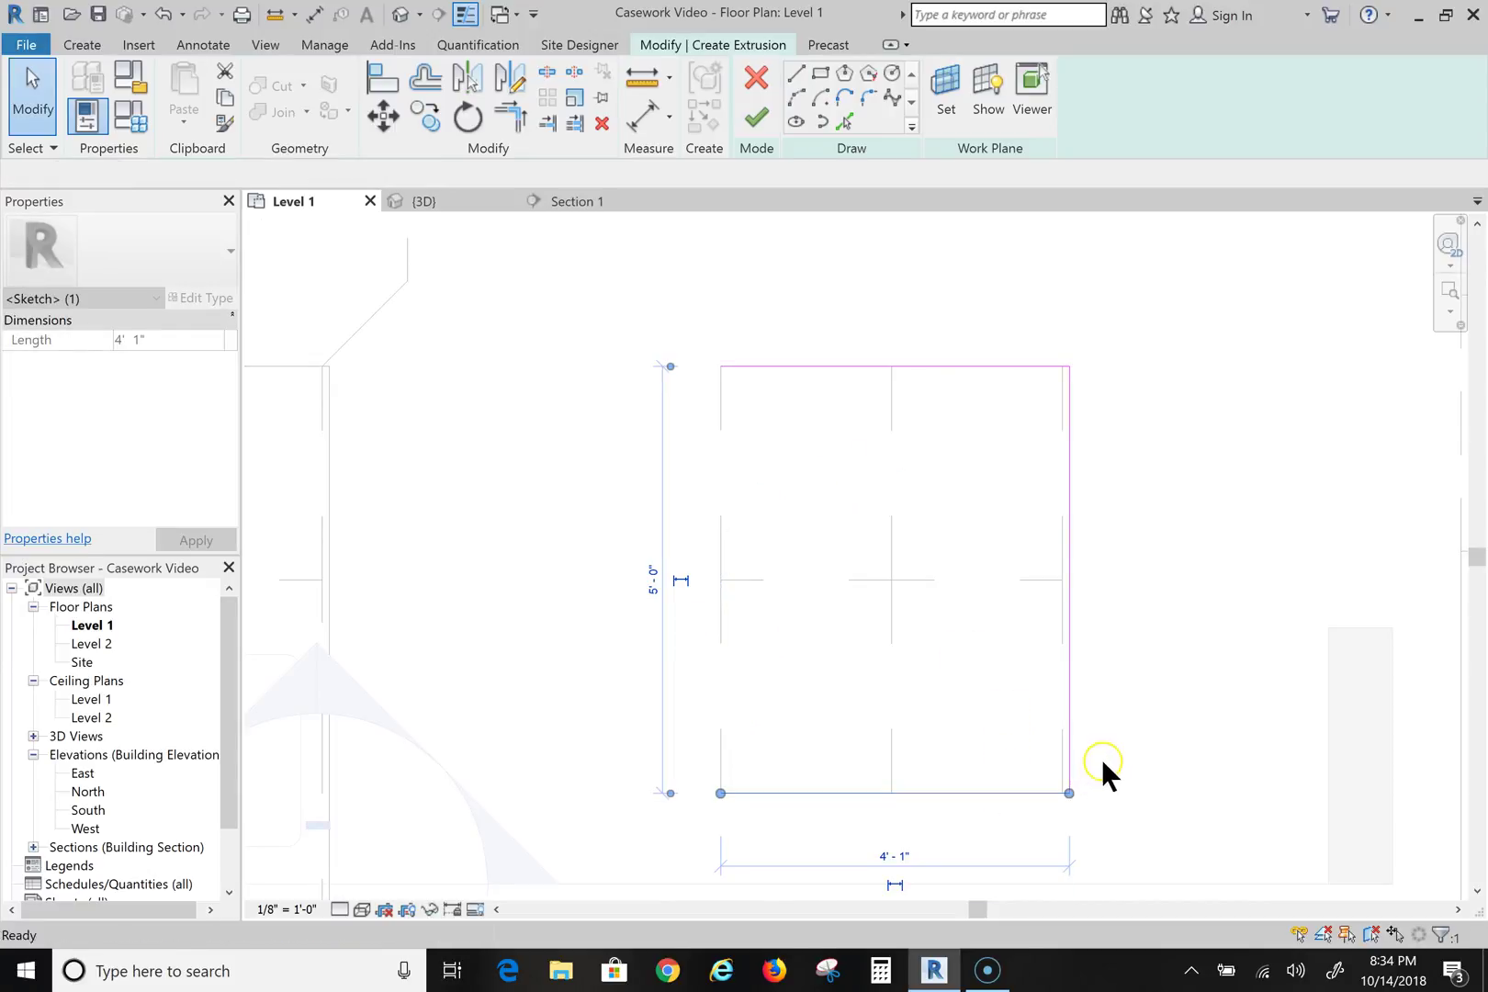
key(Delete)
click(1070, 597)
key(Delete)
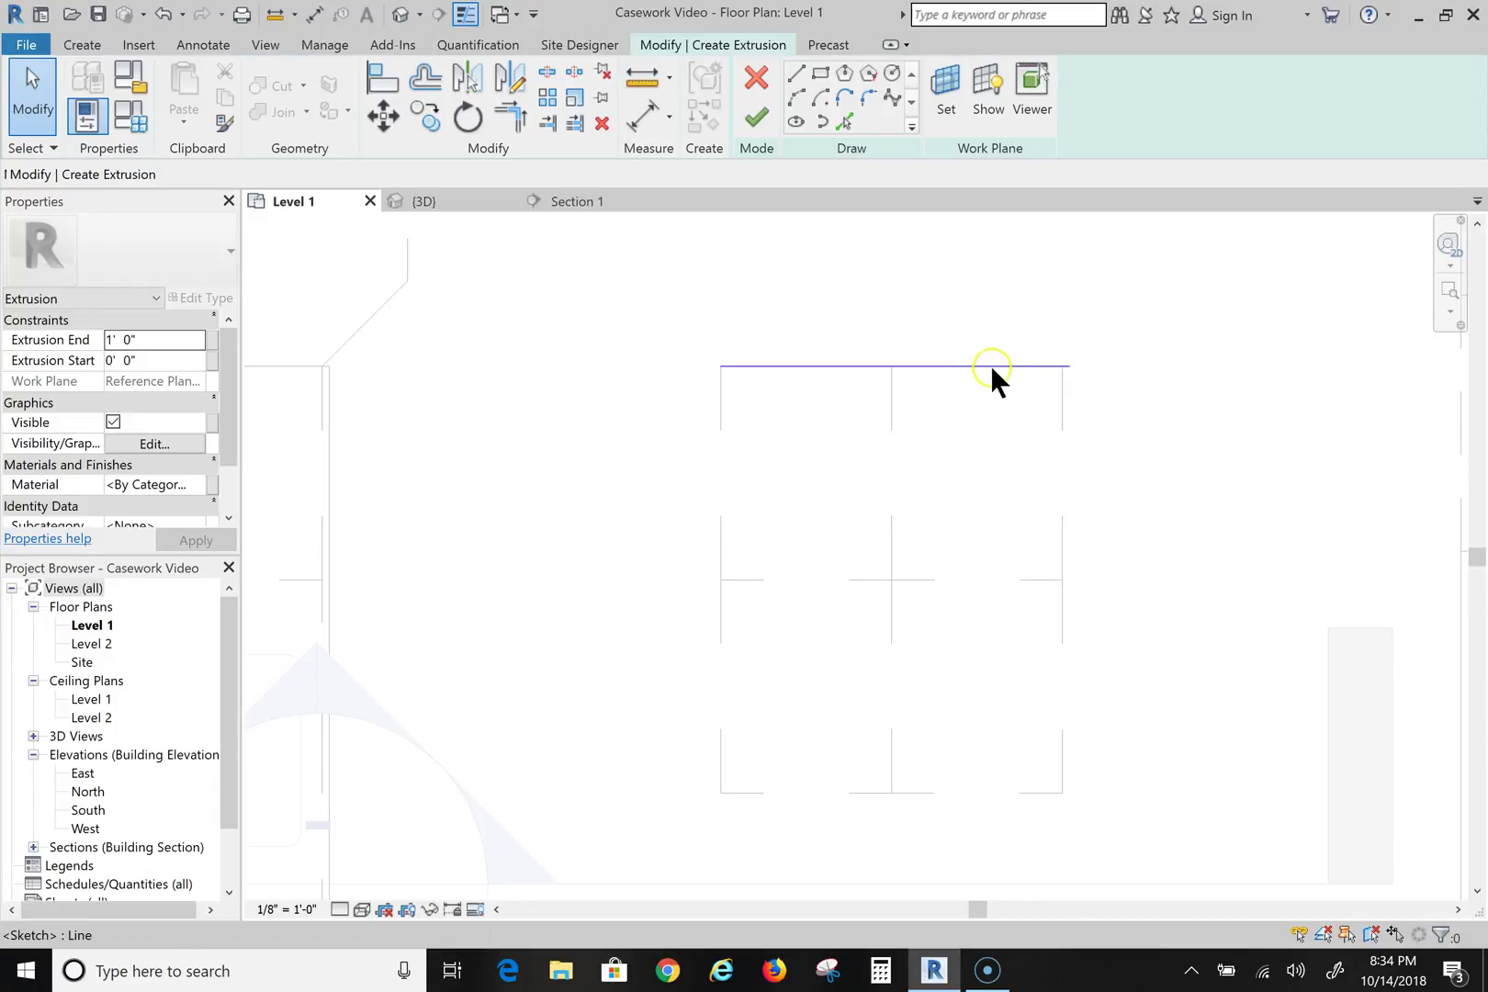
click(990, 366)
key(Delete)
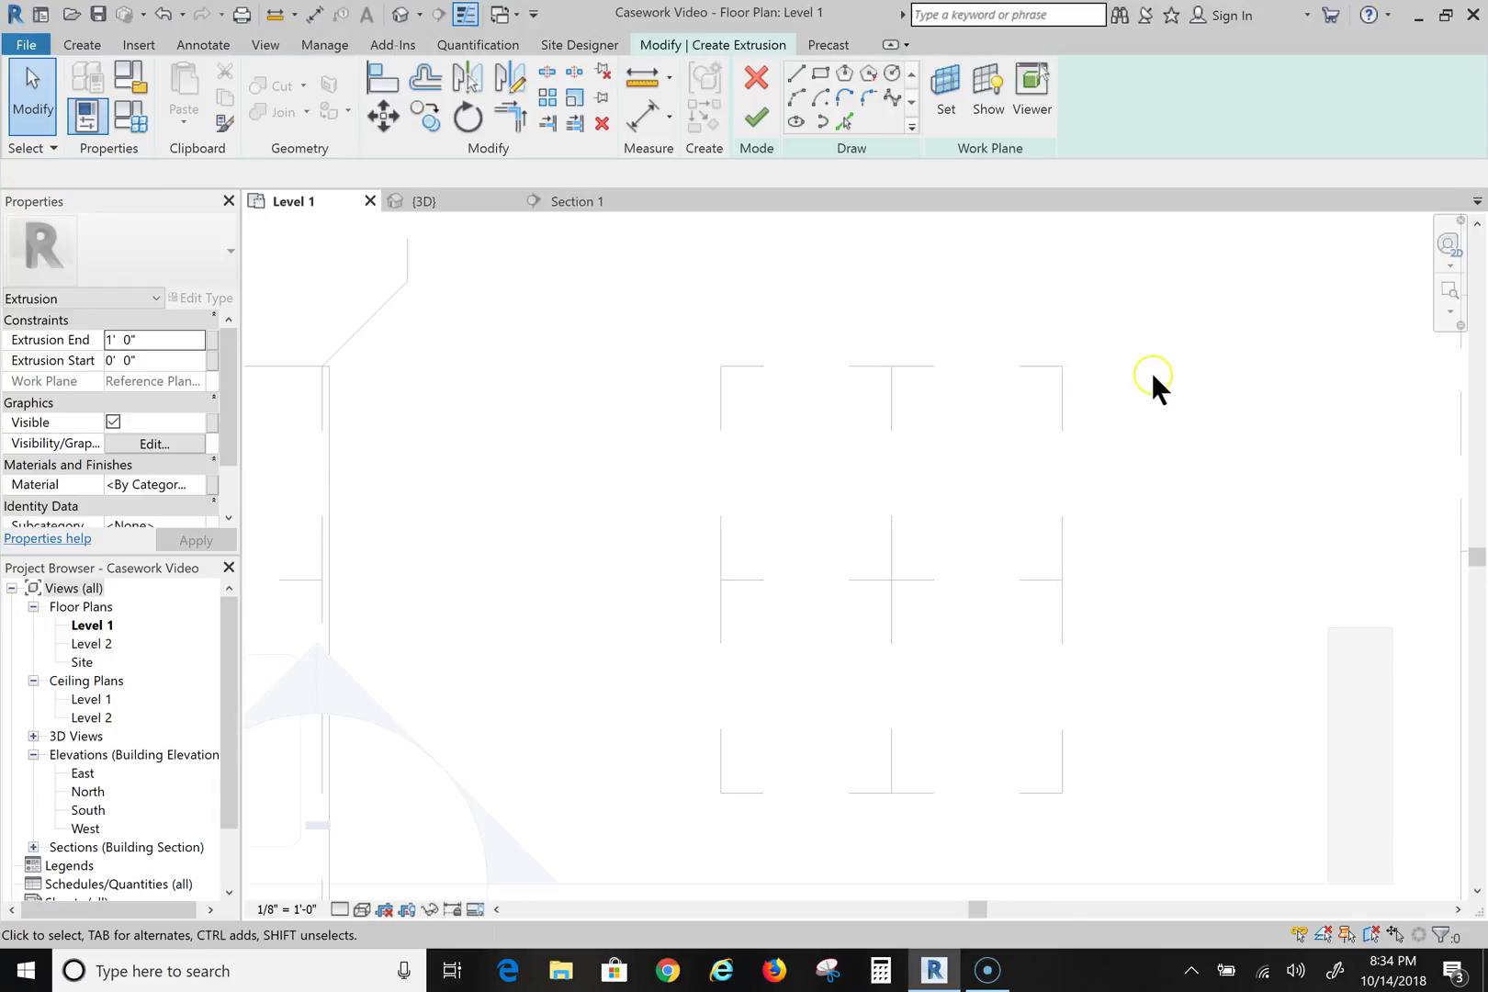
Reactivate the Line tool with a 0' 1" offset
click(794, 75)
click(269, 177)
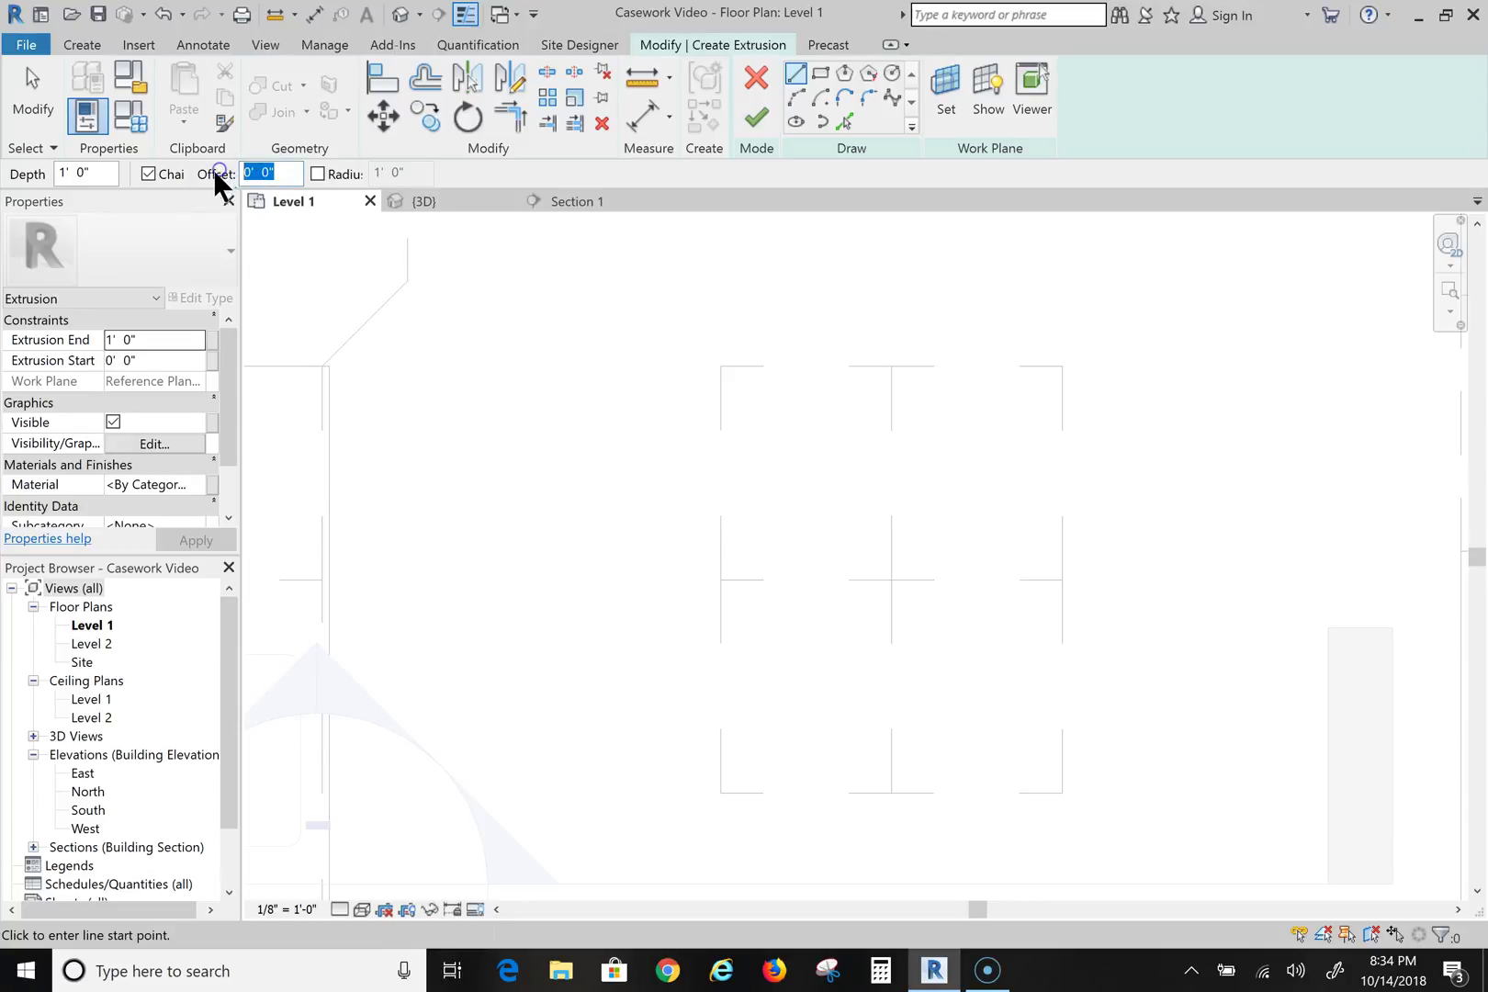
text(1)
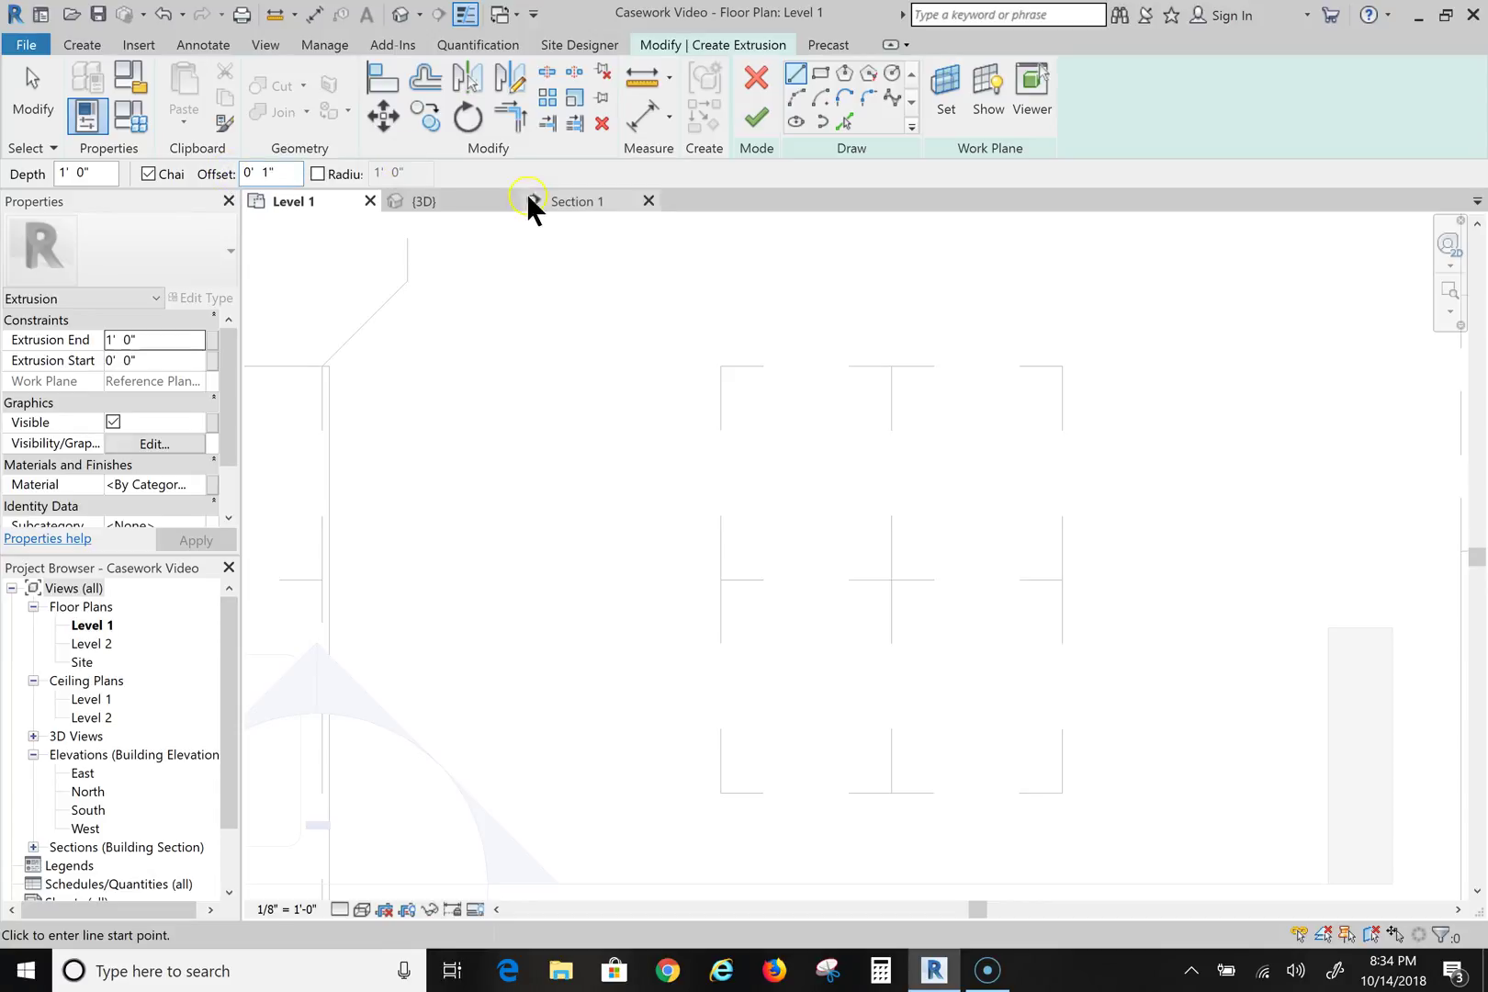
scroll(710, 364, up, 3)
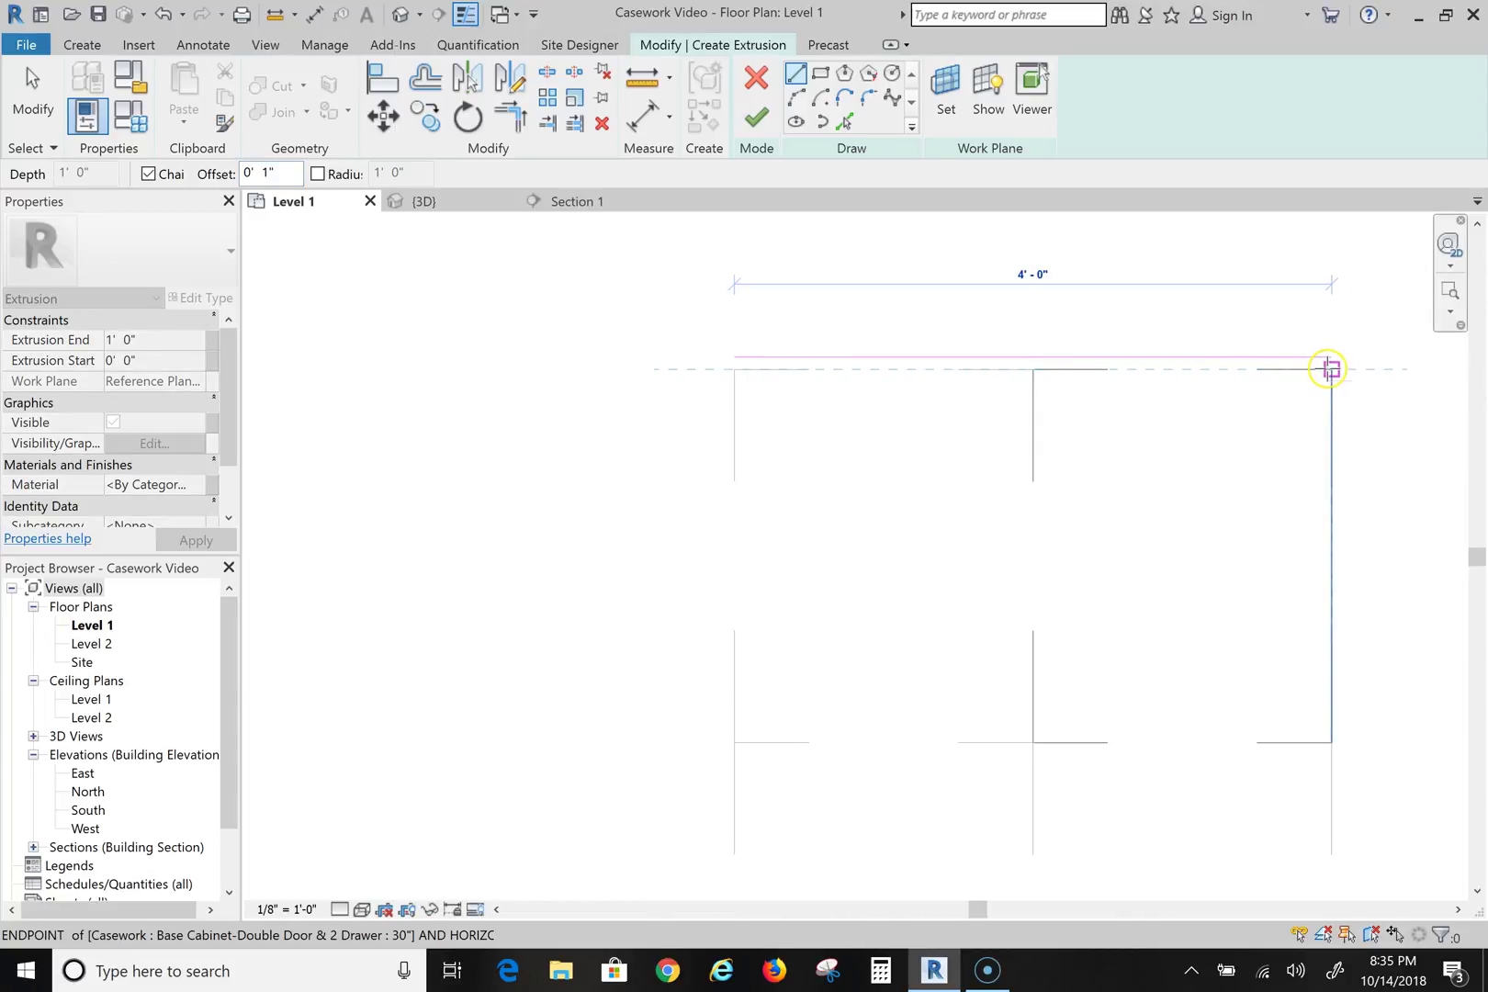
Close a 4'-2"-wide rectangular outline 1 inch outside the island cabinets
click(1330, 369)
scroll(1348, 475, down, 2)
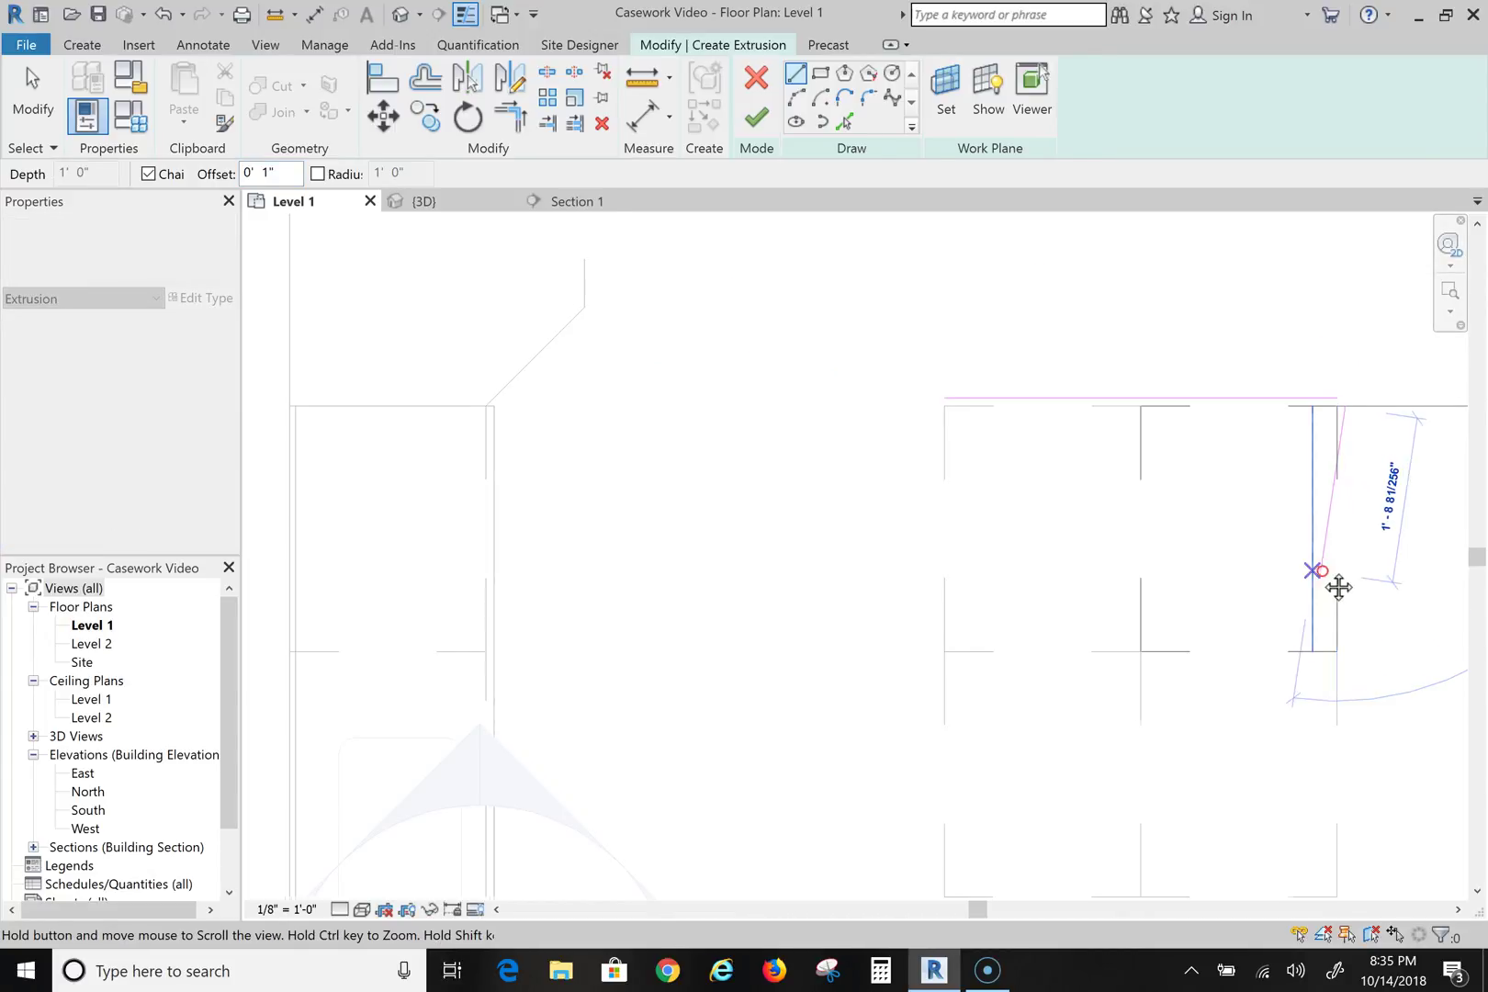
middle_drag(1335, 585, 1203, 193)
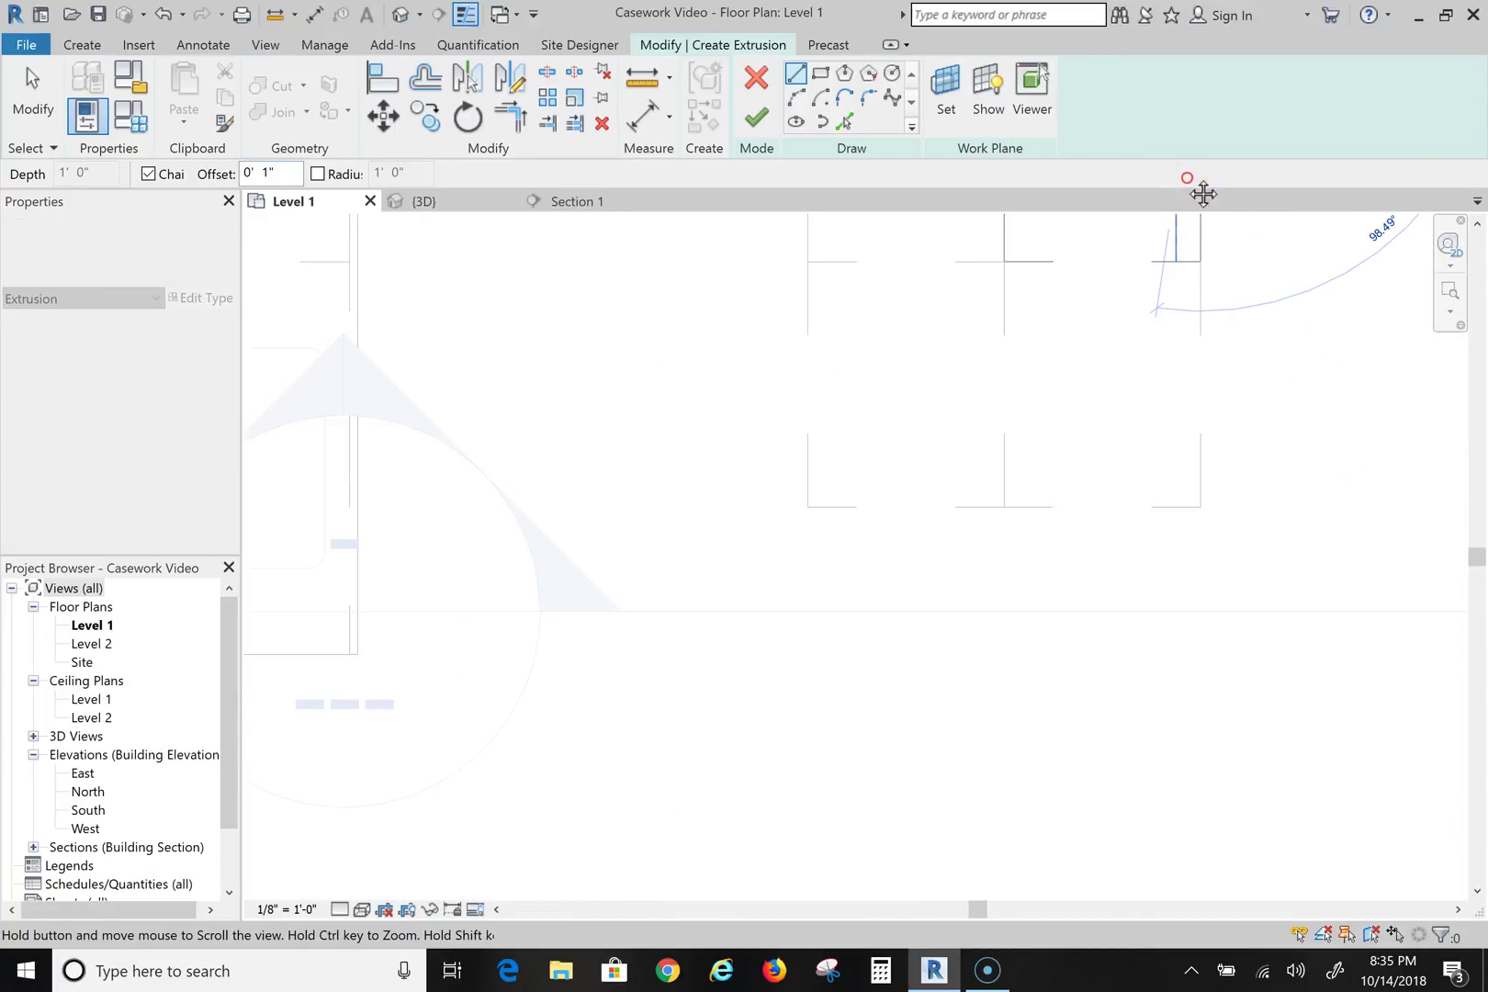
click(1198, 497)
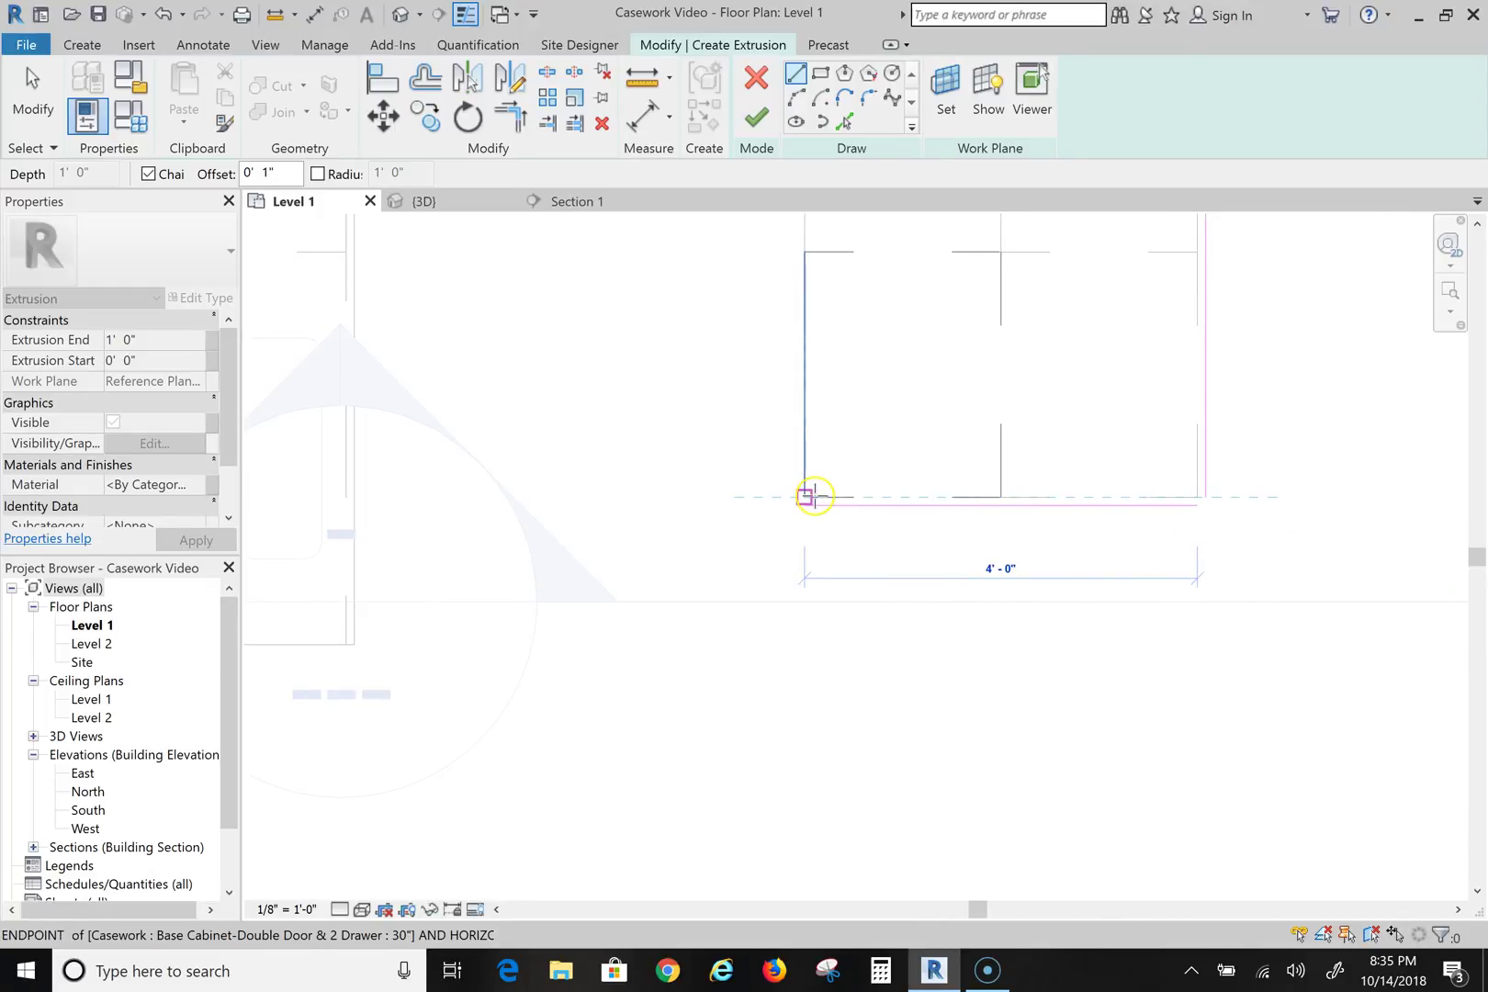
click(805, 497)
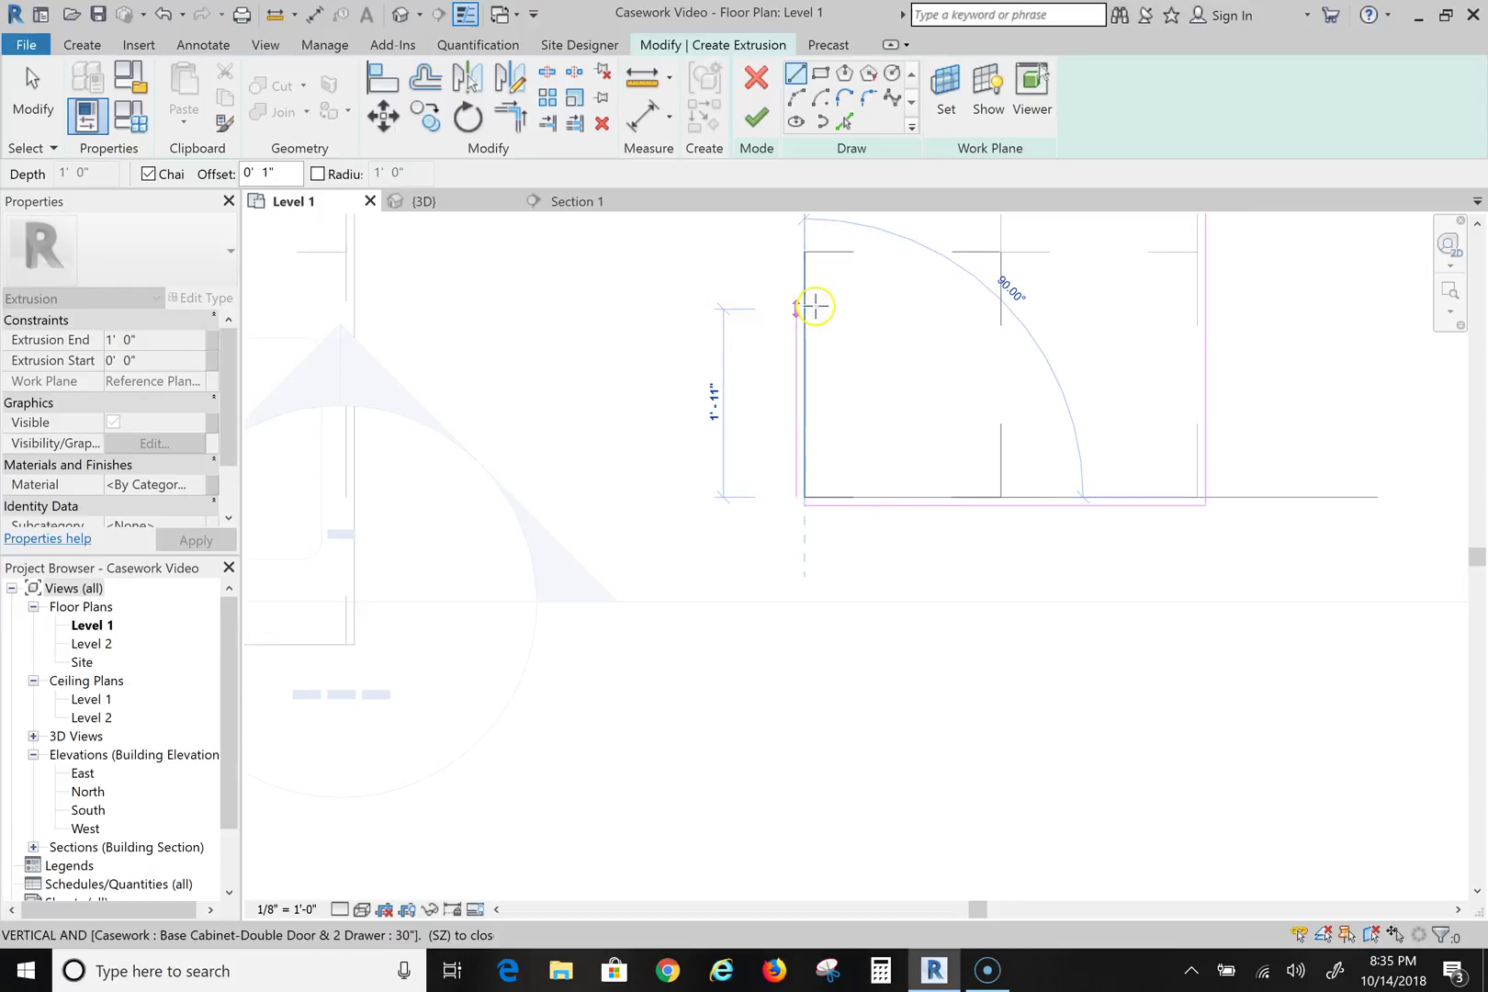
mouse_move(810, 306)
middle_down()
mouse_move(837, 362)
mouse_move(810, 700)
middle_up()
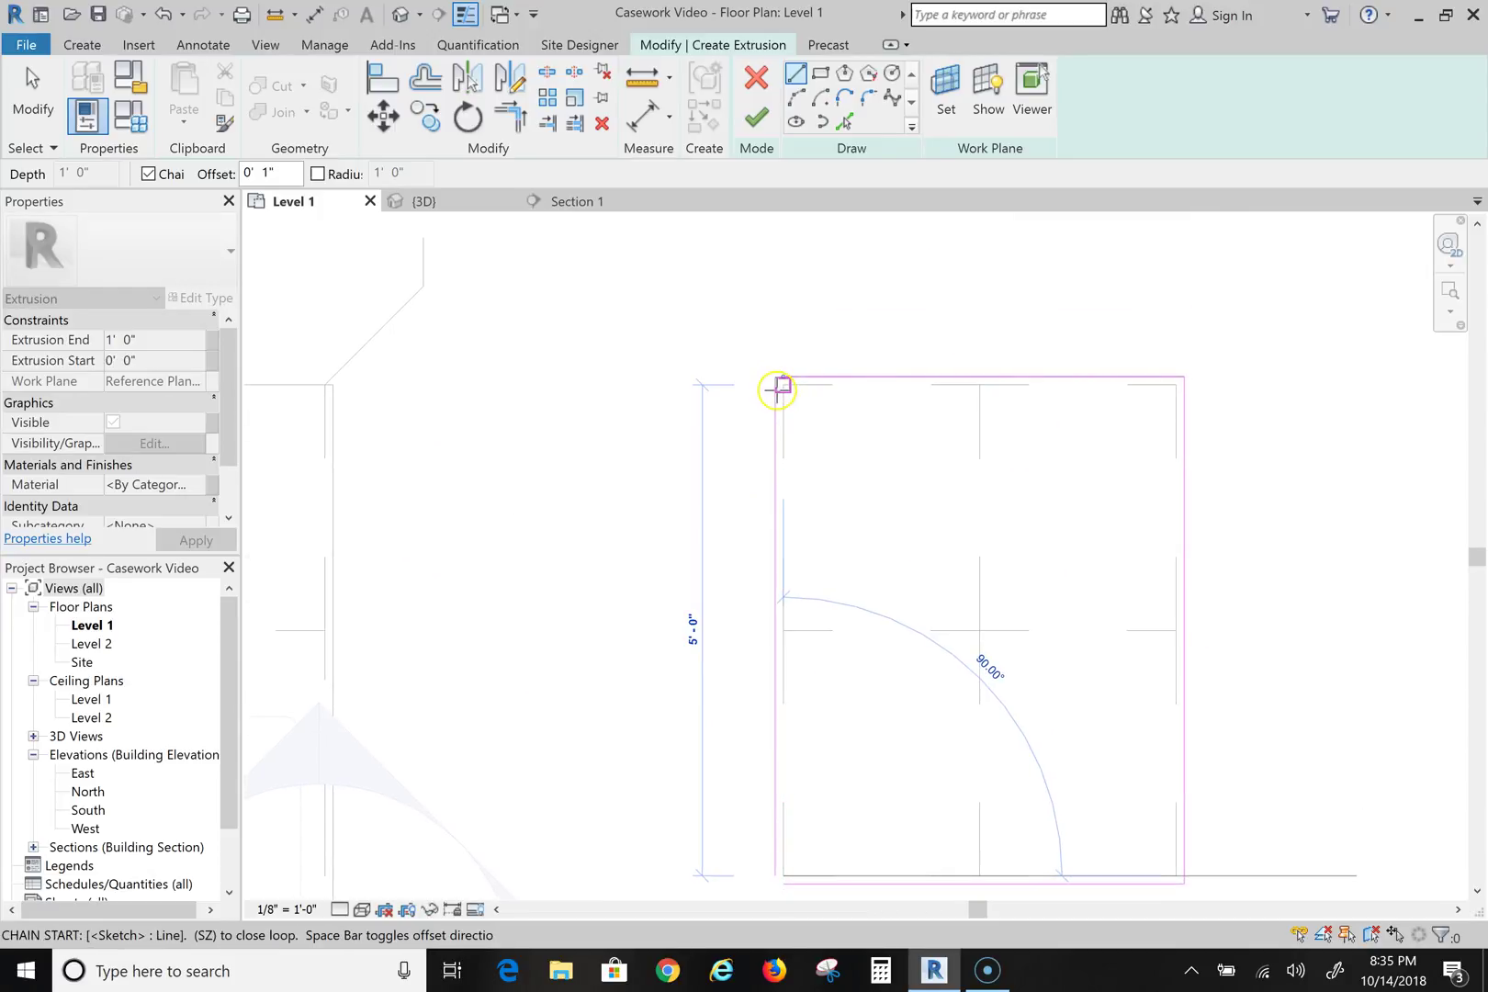
click(779, 385)
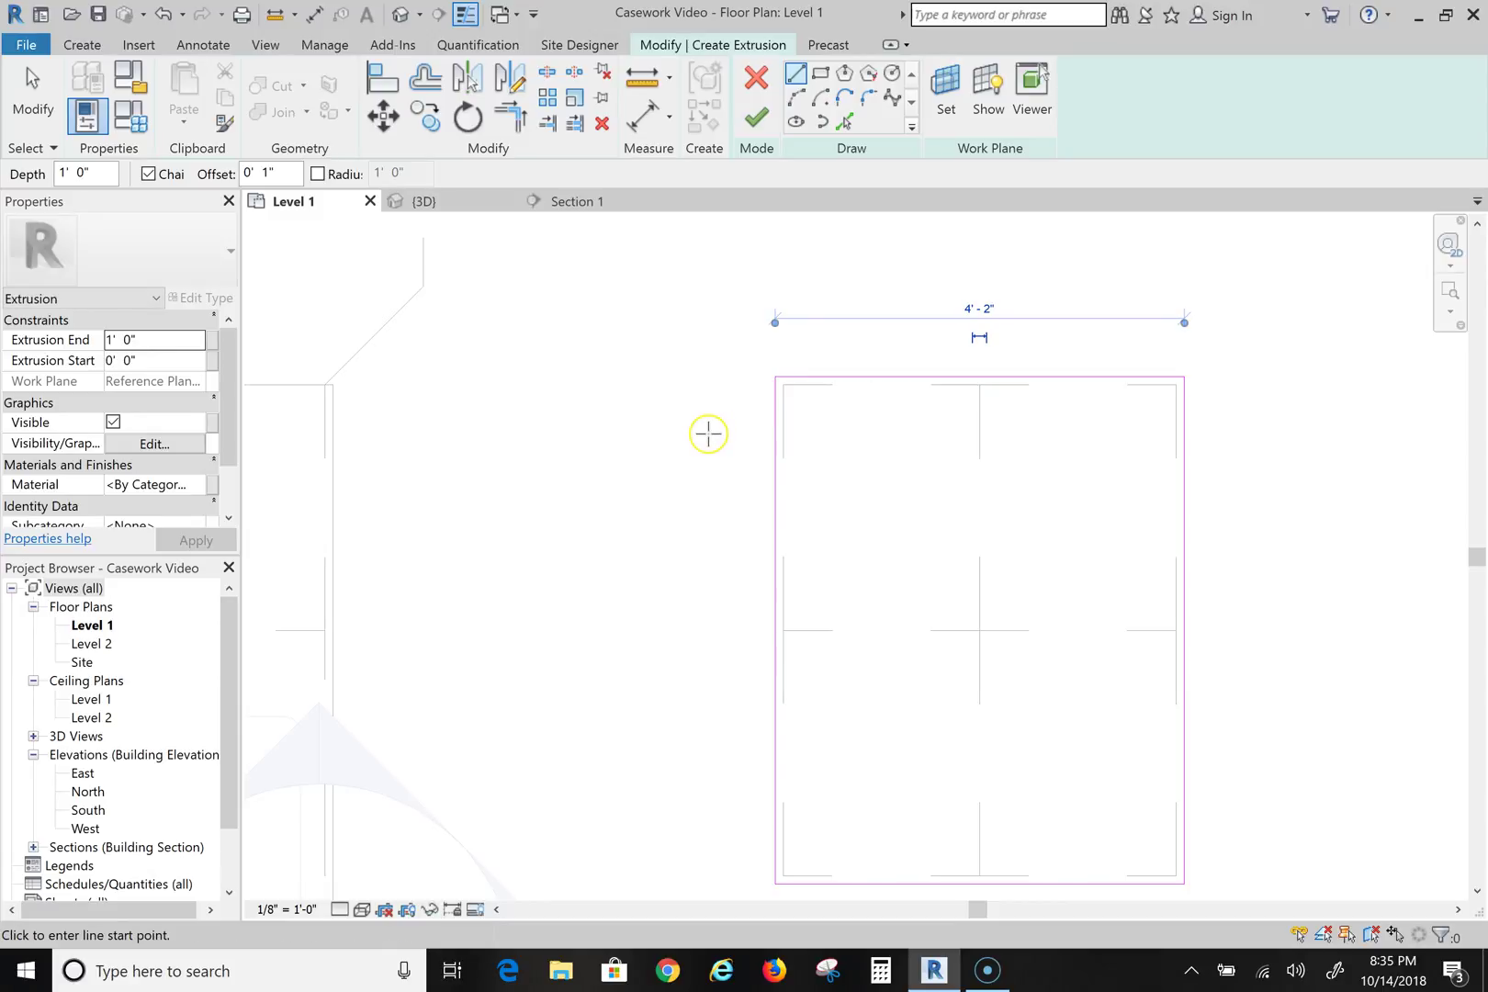
scroll(789, 450, down, 1)
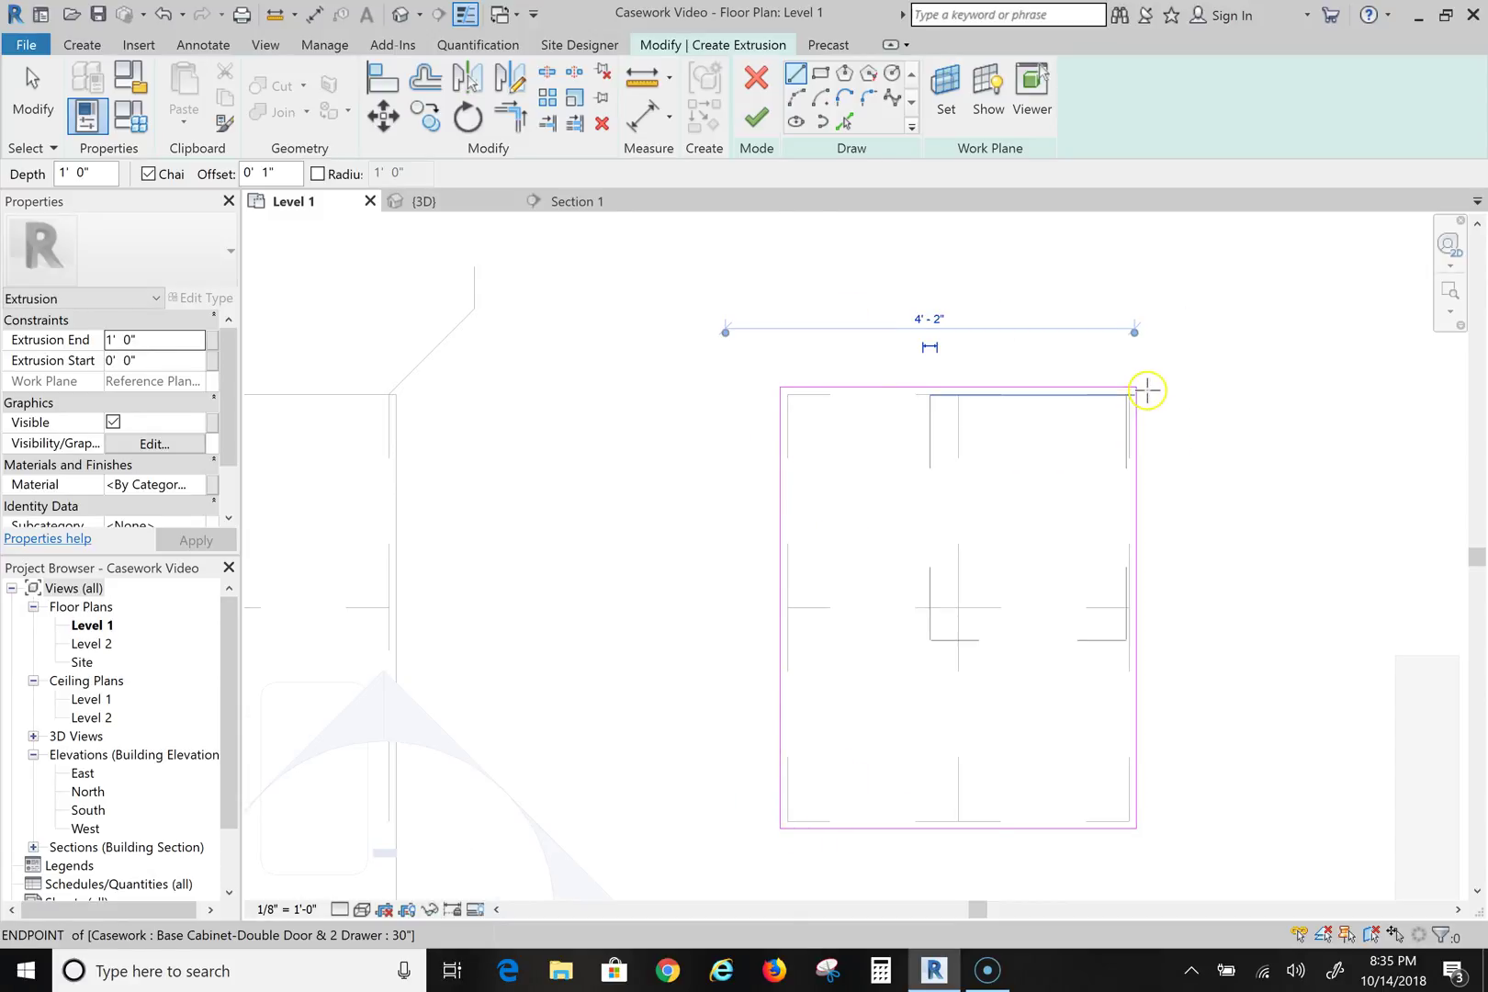
scroll(1139, 390, up, 3)
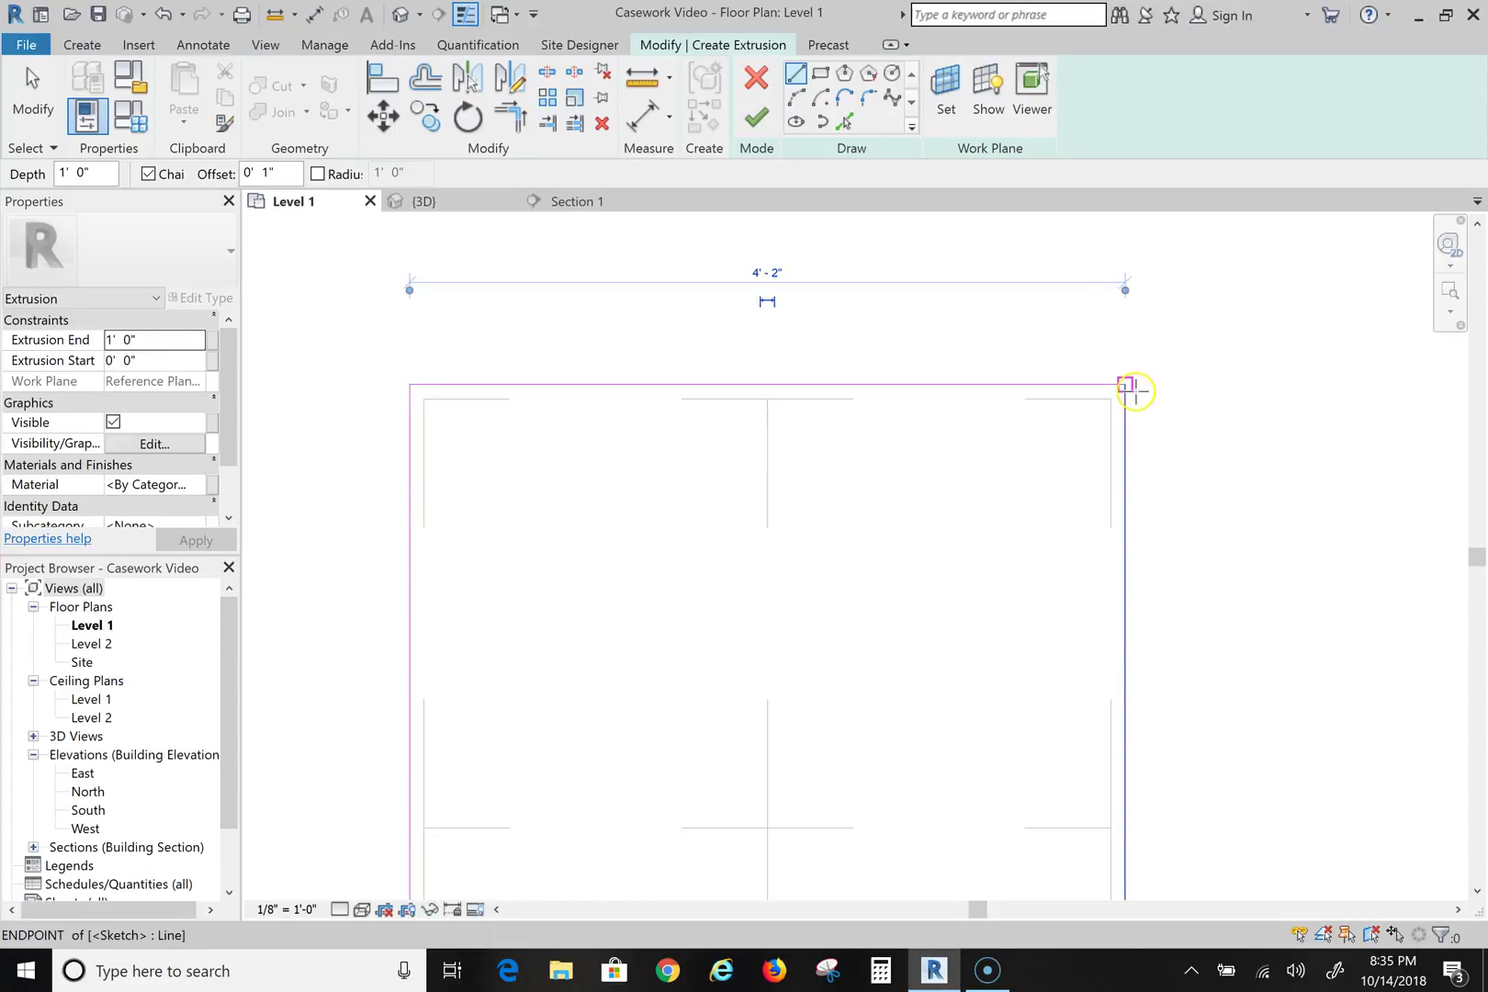
scroll(1137, 399, down, 5)
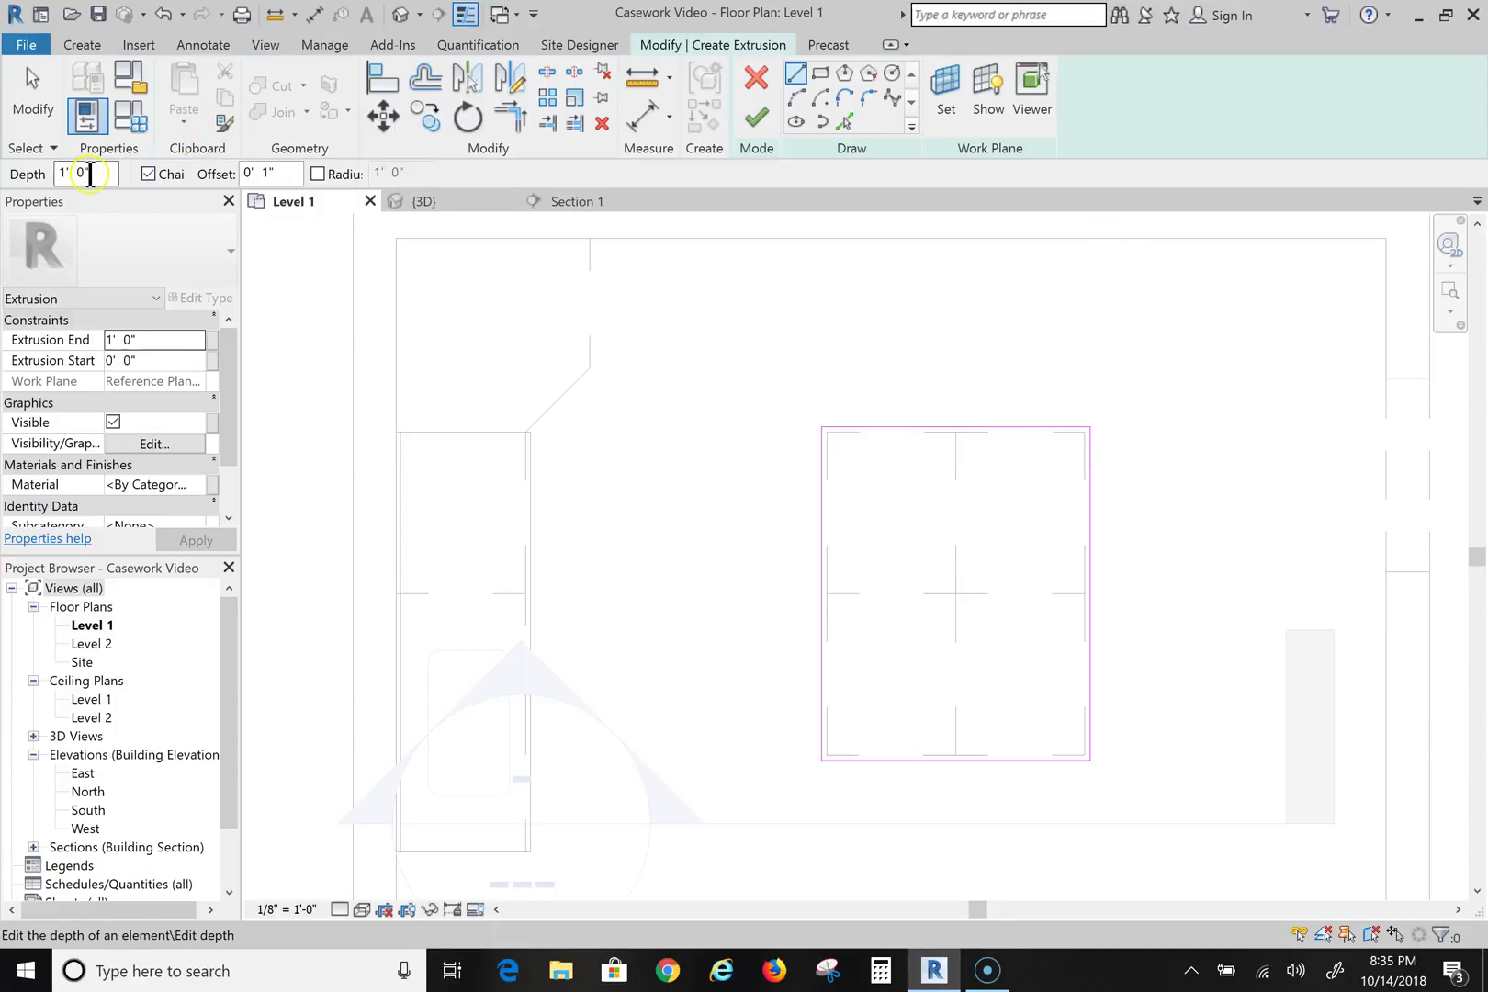
Enter a depth of 2 so Extrusion End reads 0' 2"
drag(96, 175, 17, 184)
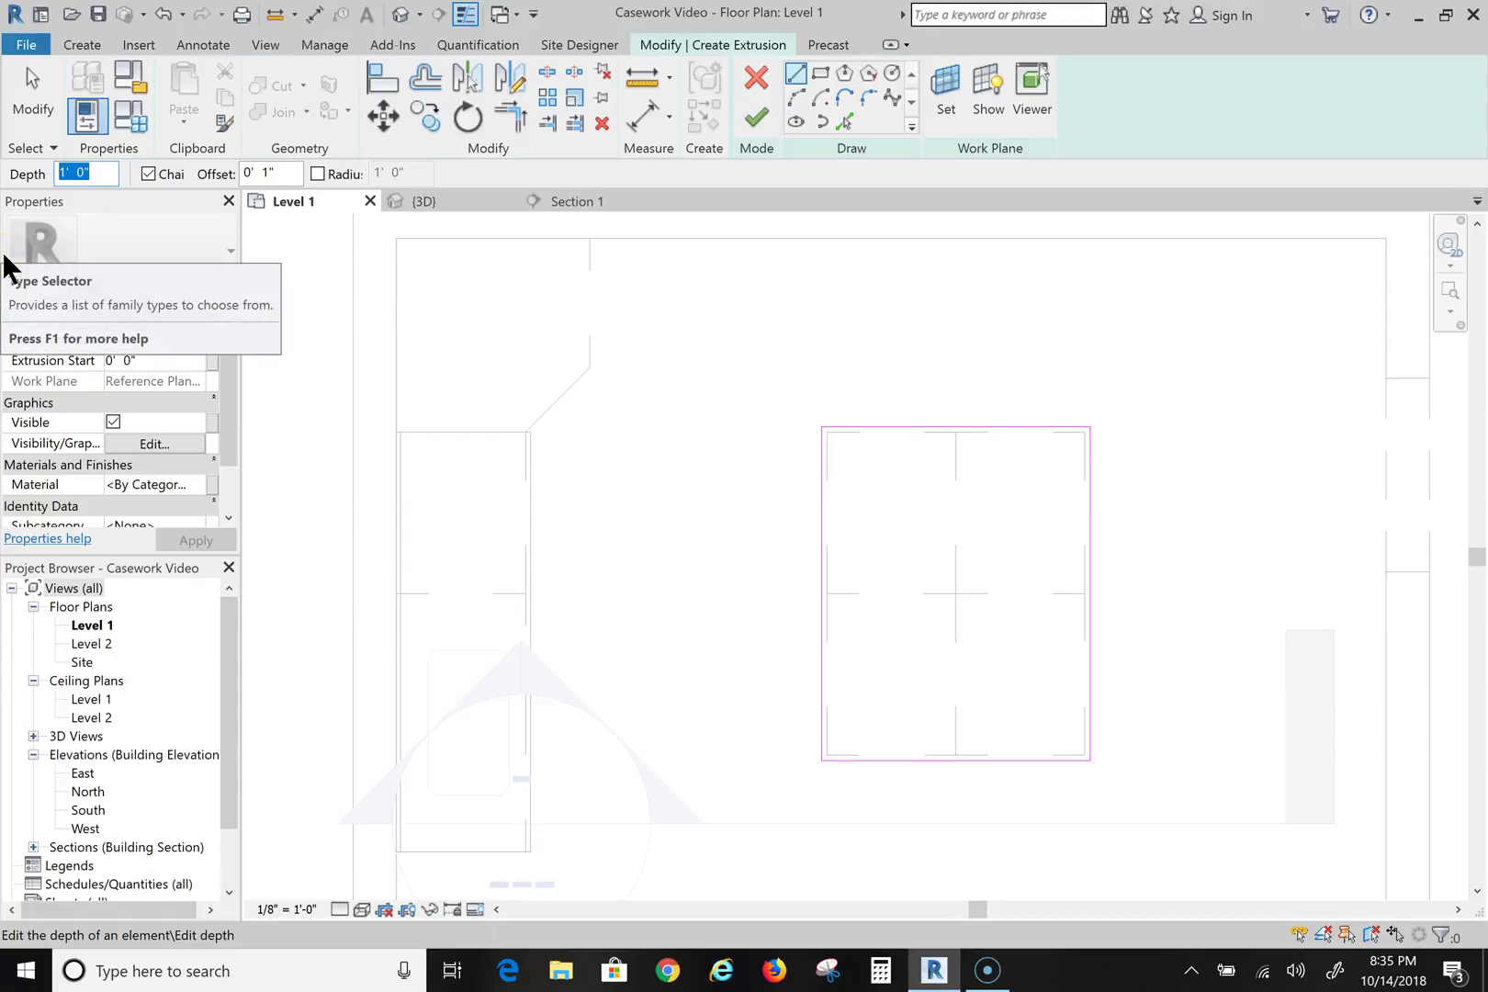
text(2)
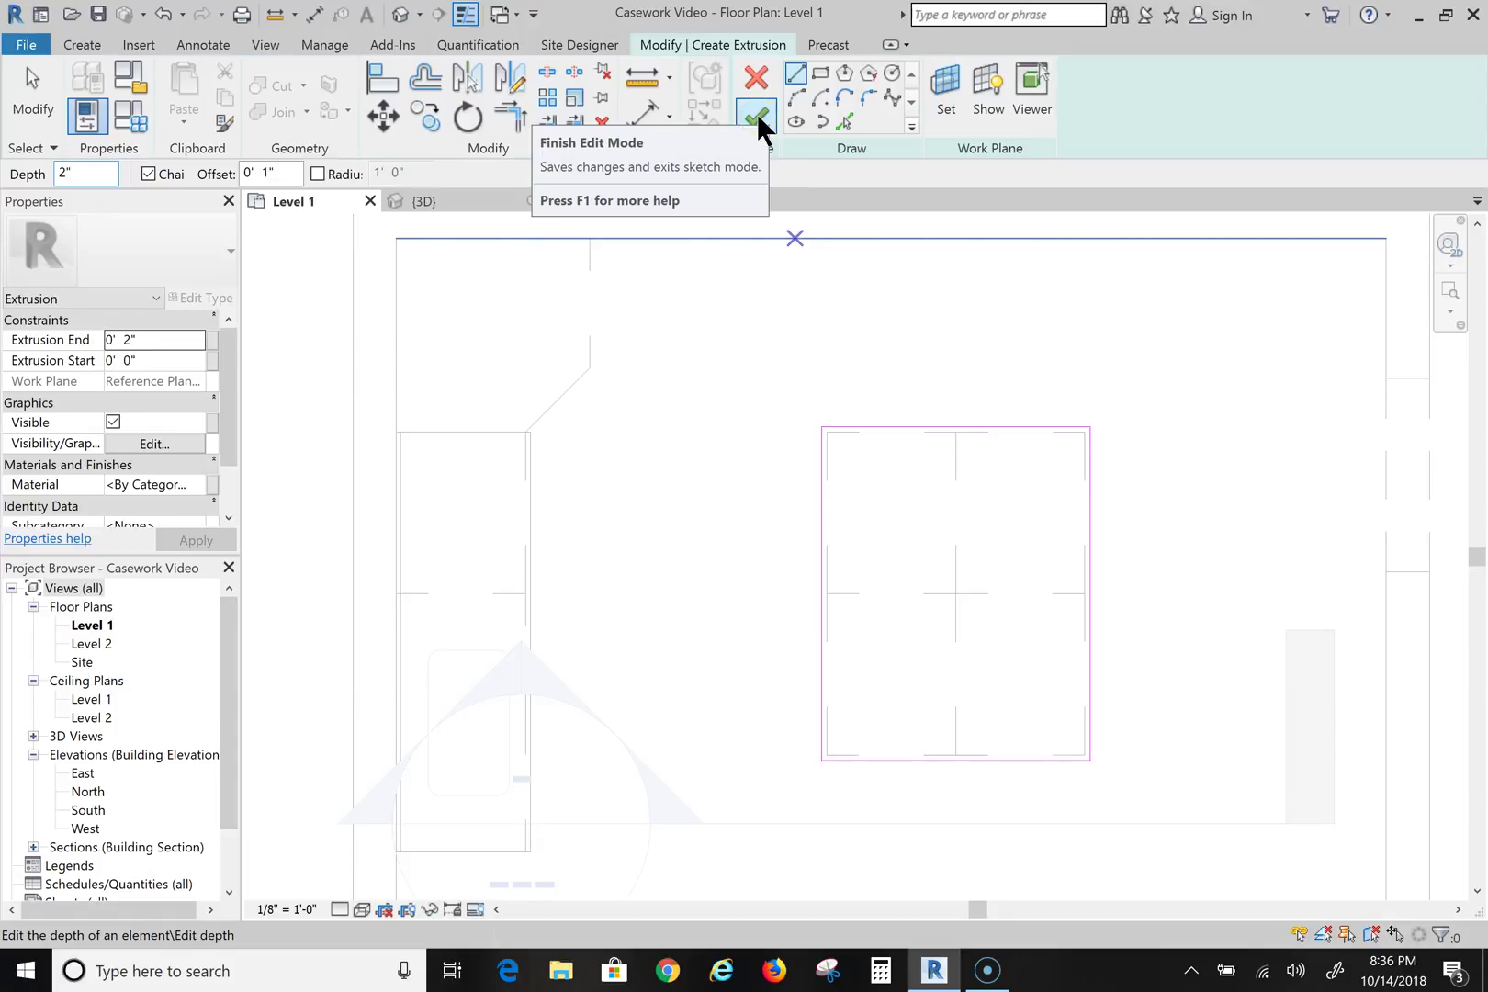
scroll(905, 313, up, 3)
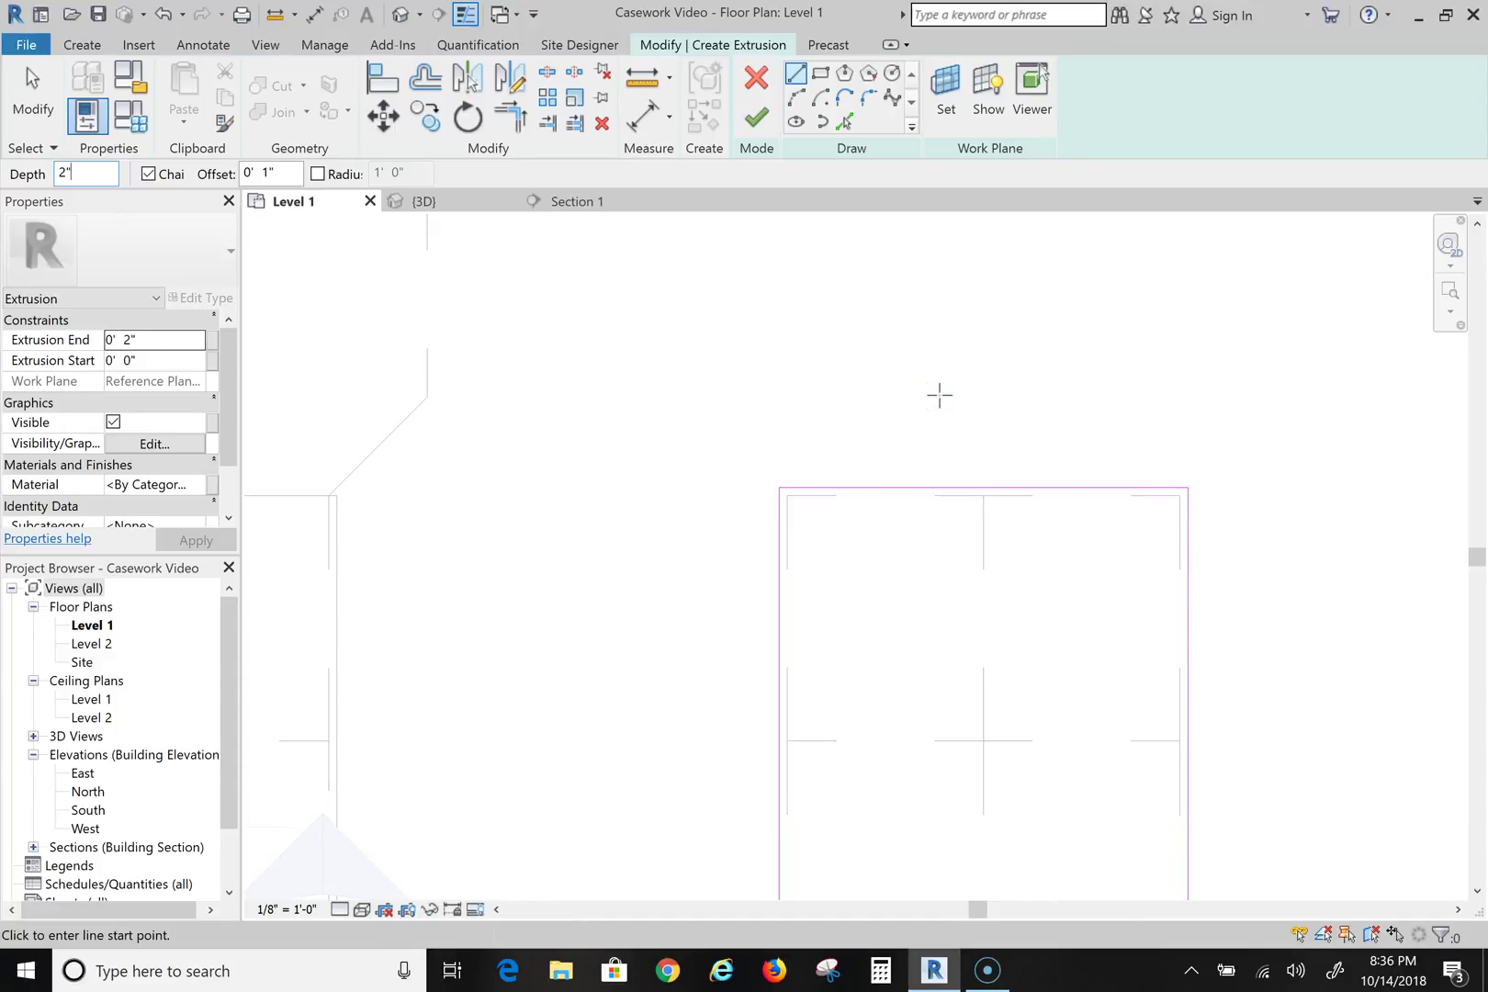
Set up Fillet Arc with a fixed 0.5-inch radius
click(951, 295)
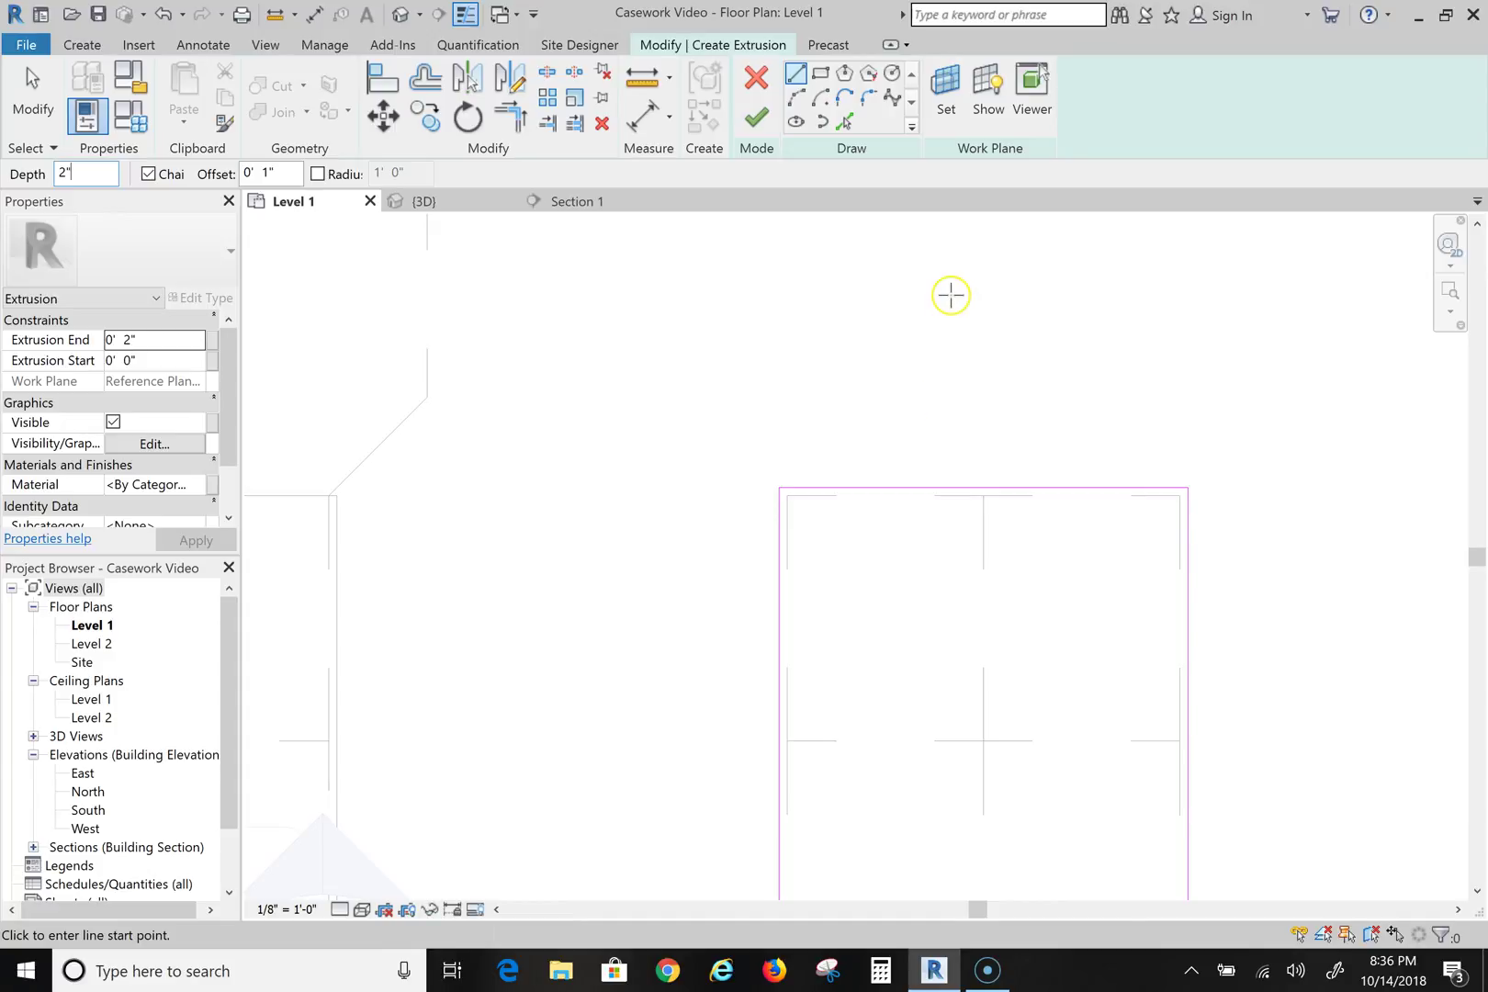
click(866, 100)
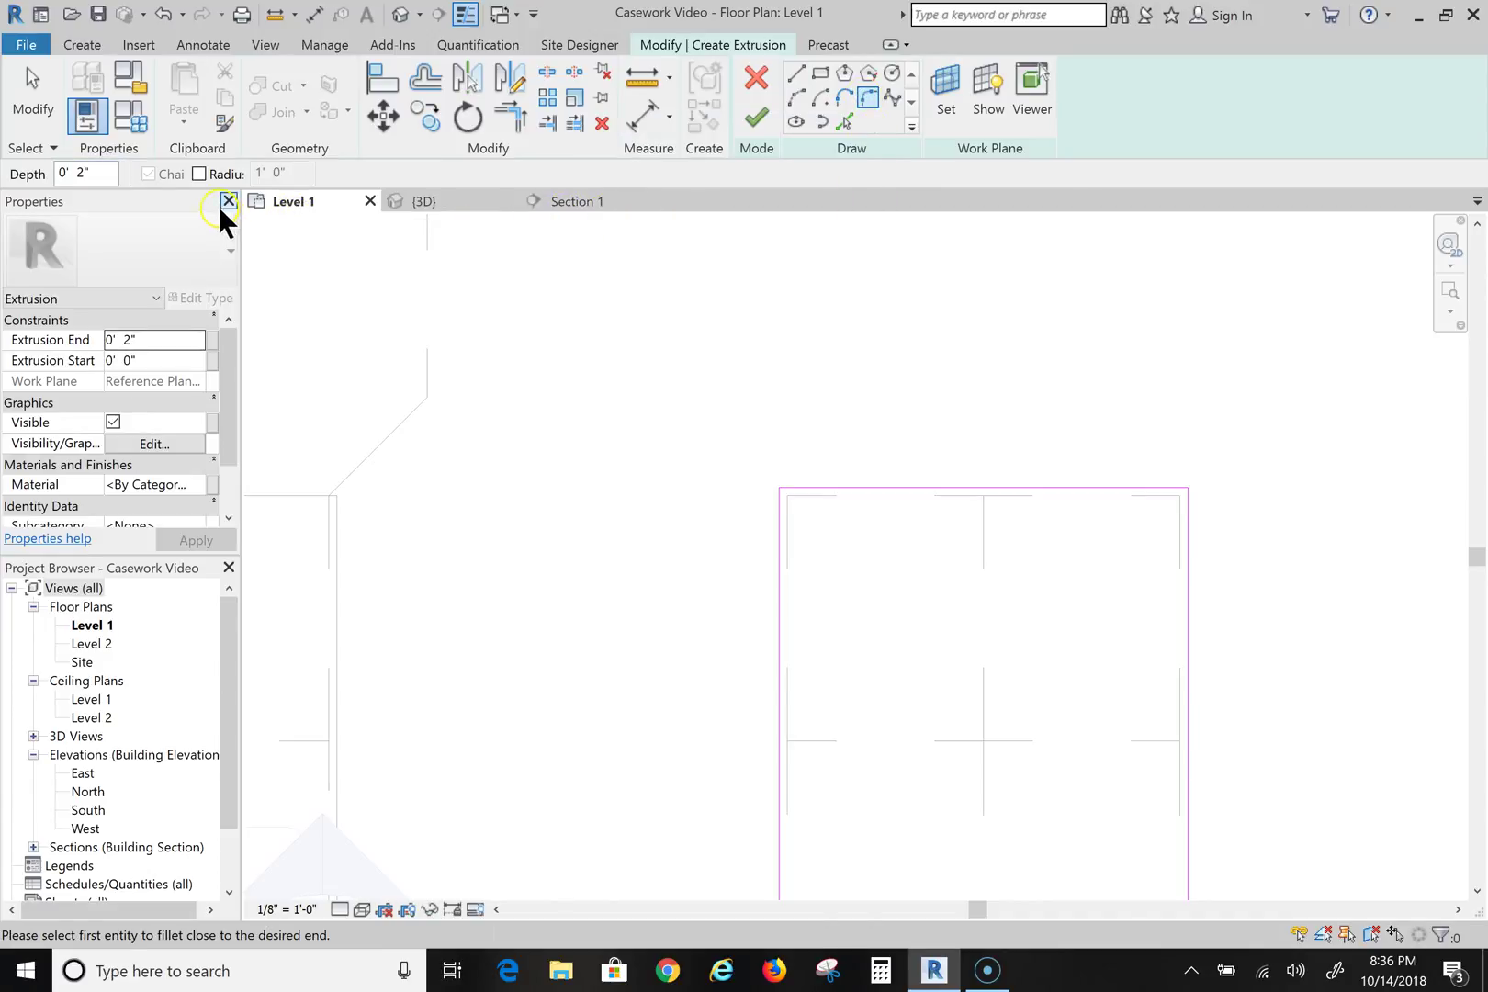
click(198, 174)
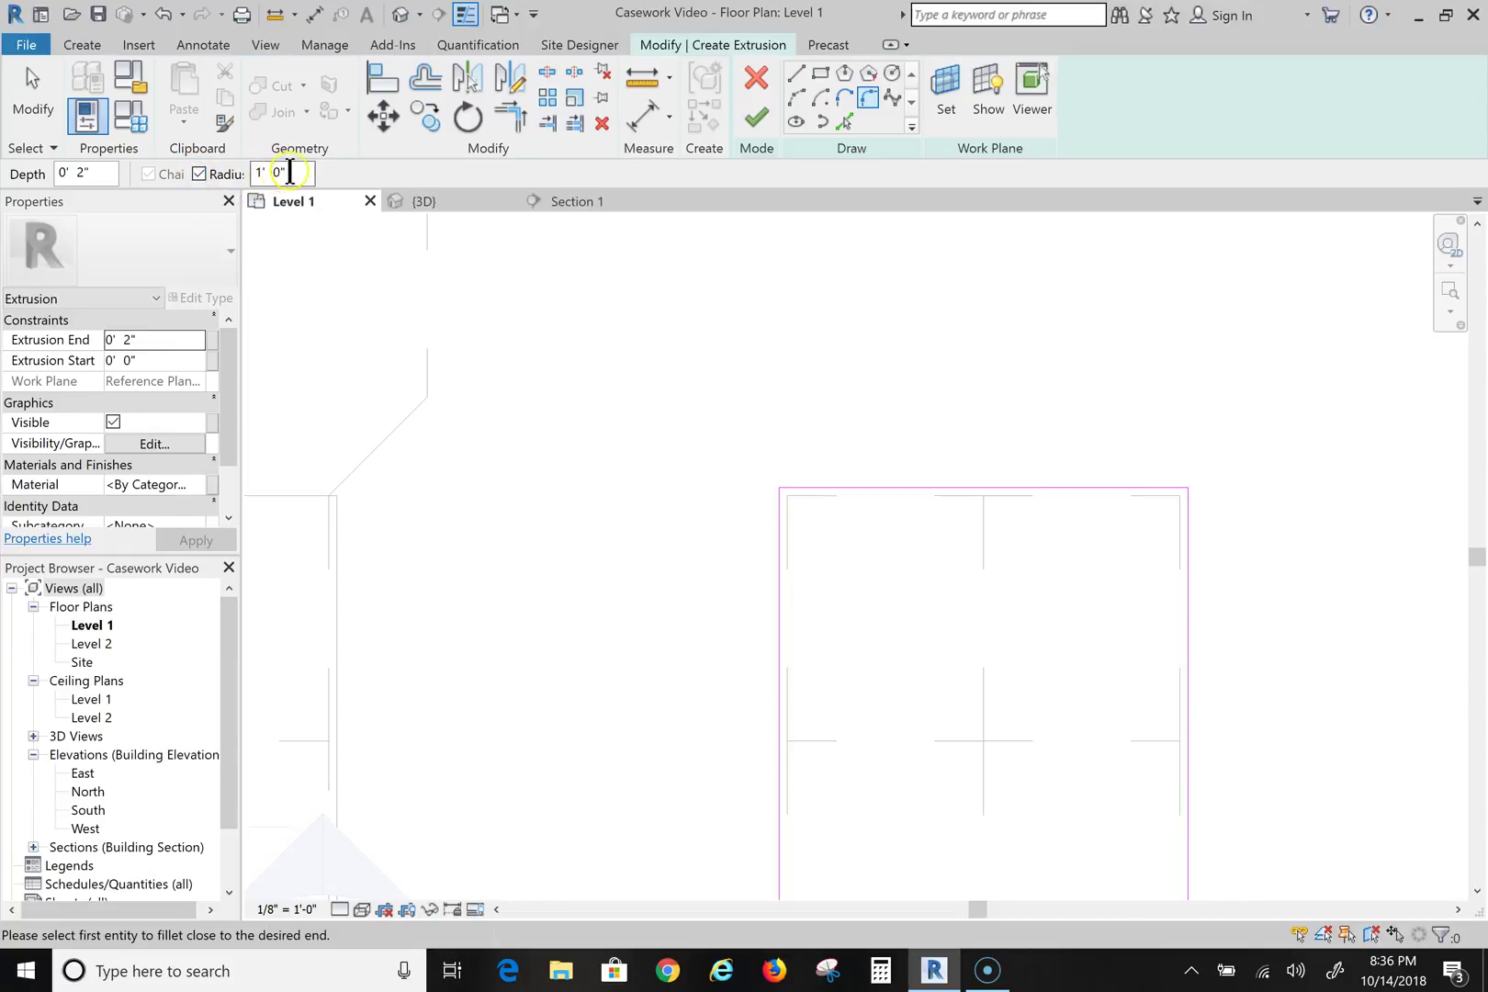
drag(293, 173, 255, 172)
text(.5)
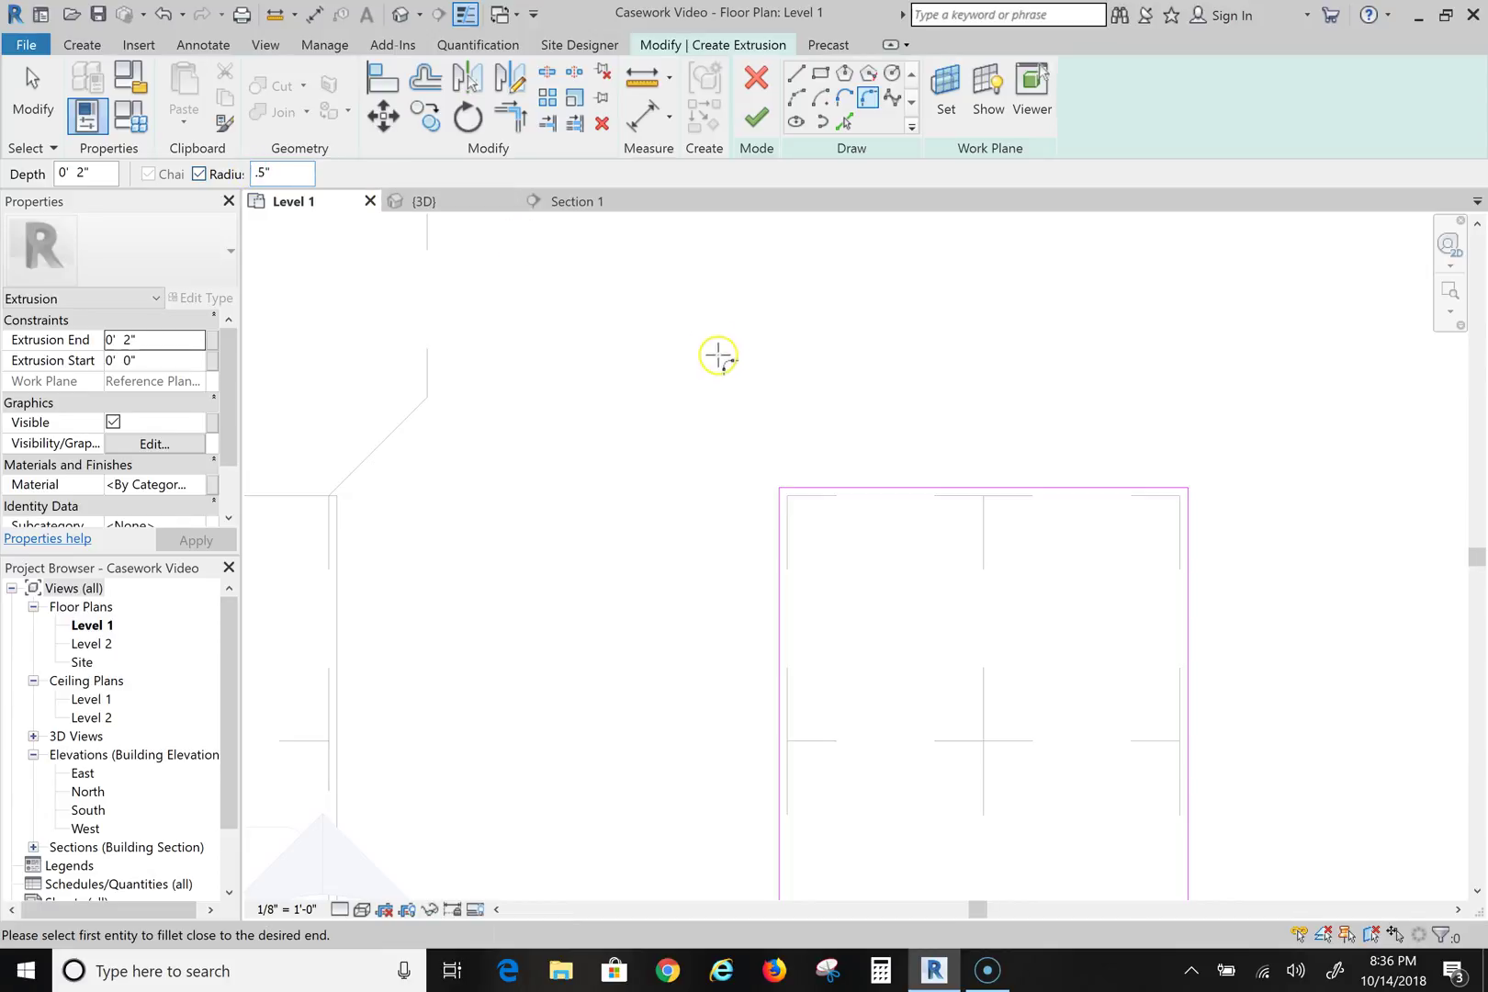
key(Return)
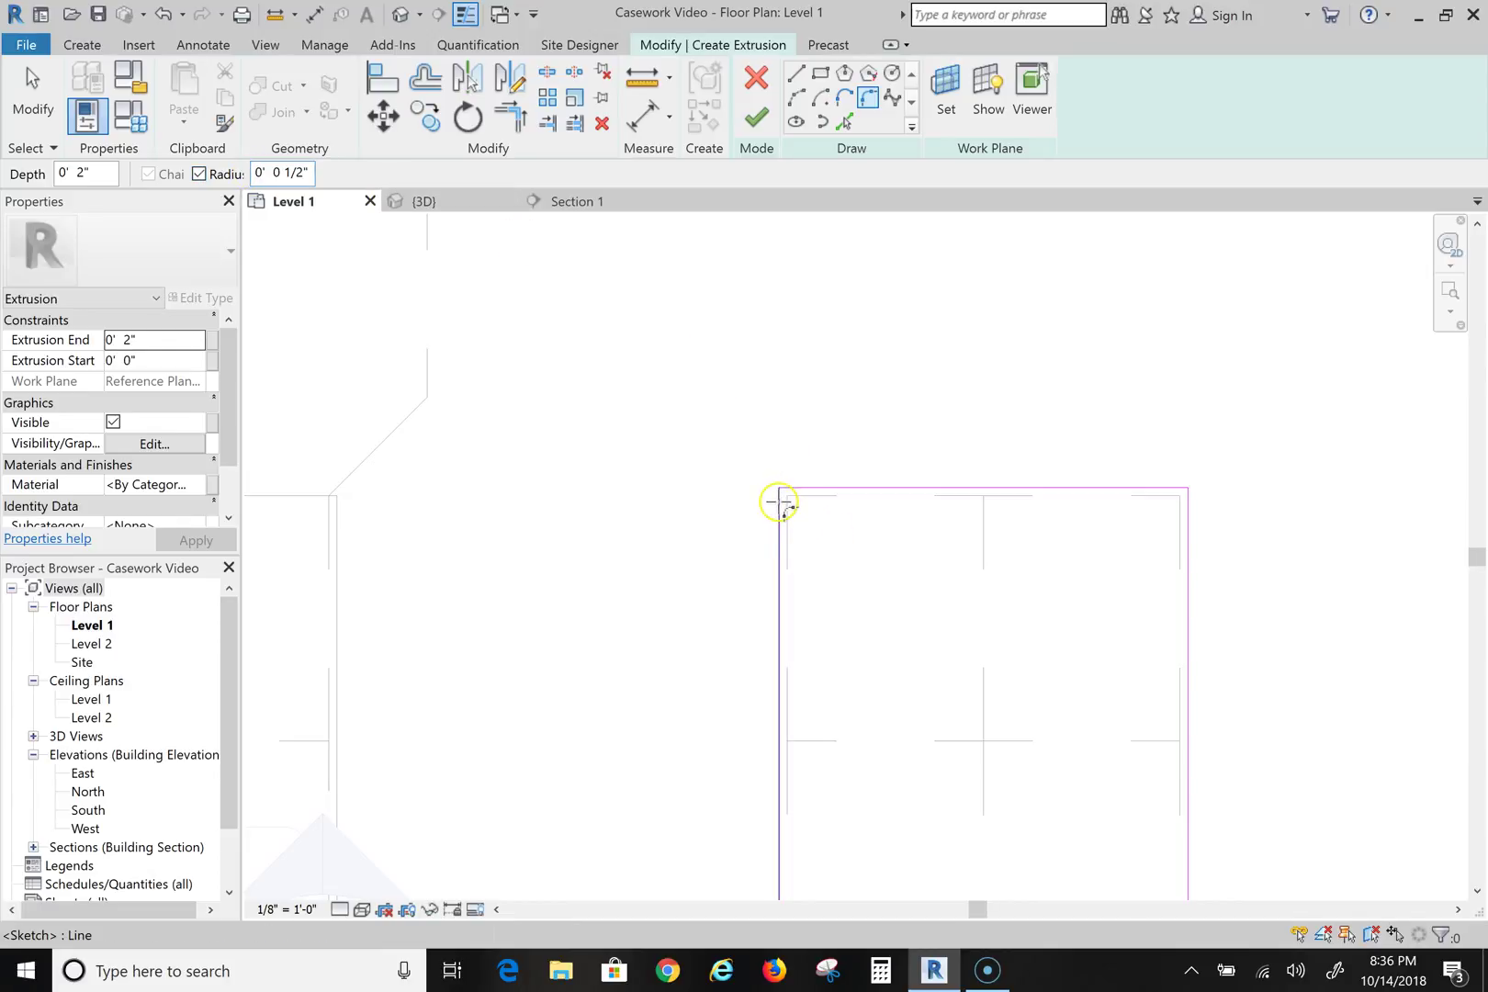
scroll(780, 496, up, 3)
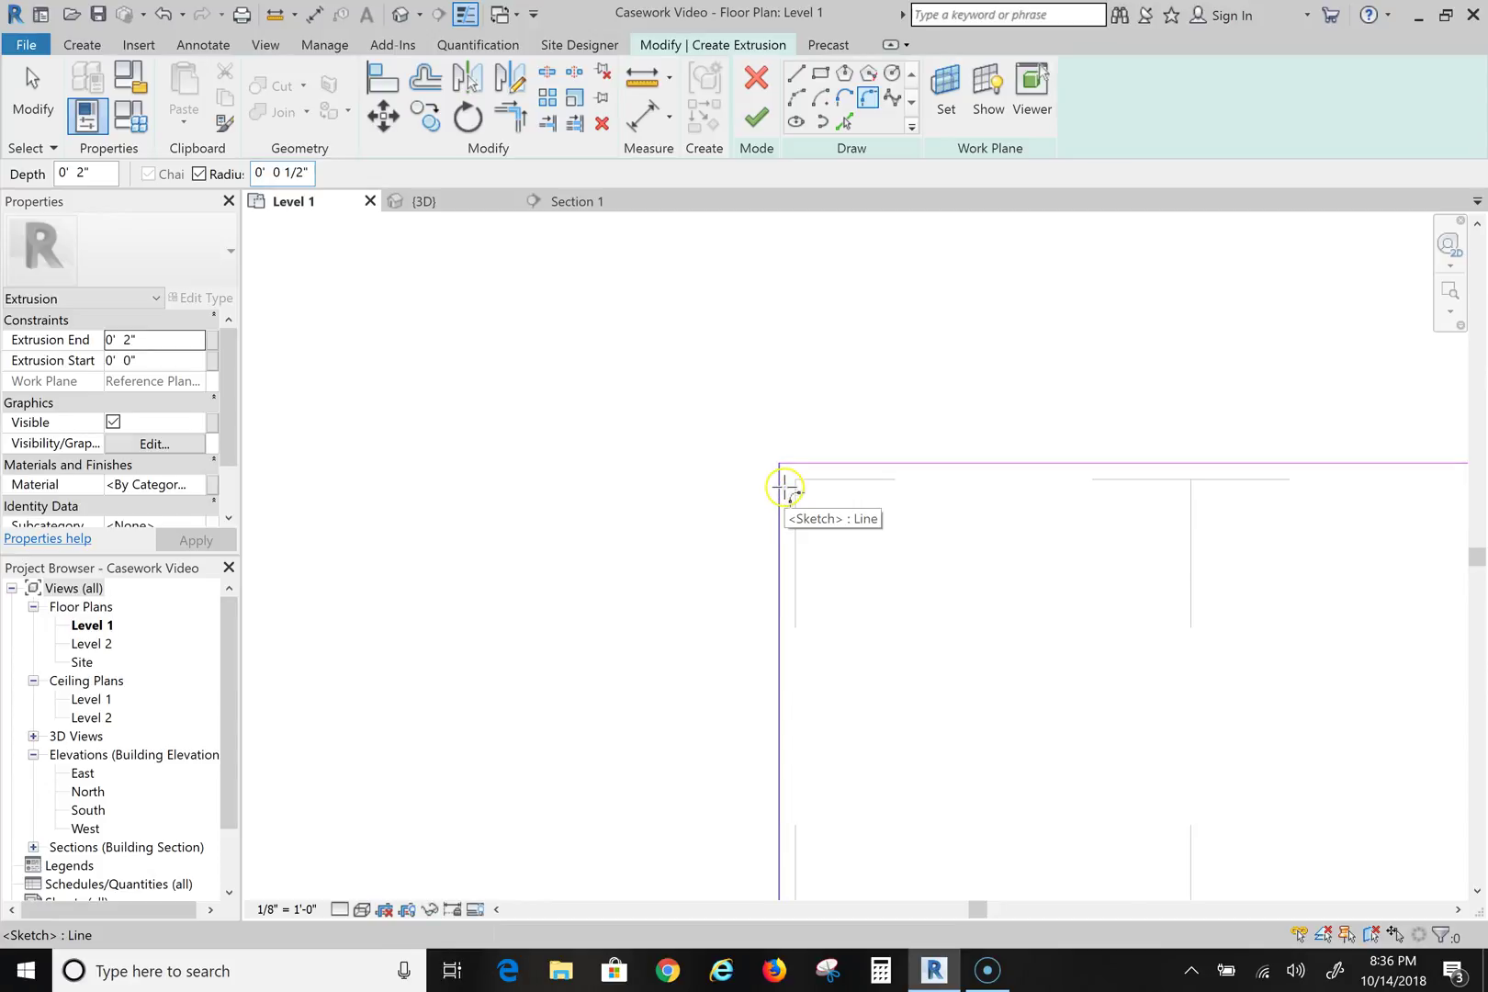
Fillet the top-left and top-right corners of the countertop outline
click(779, 490)
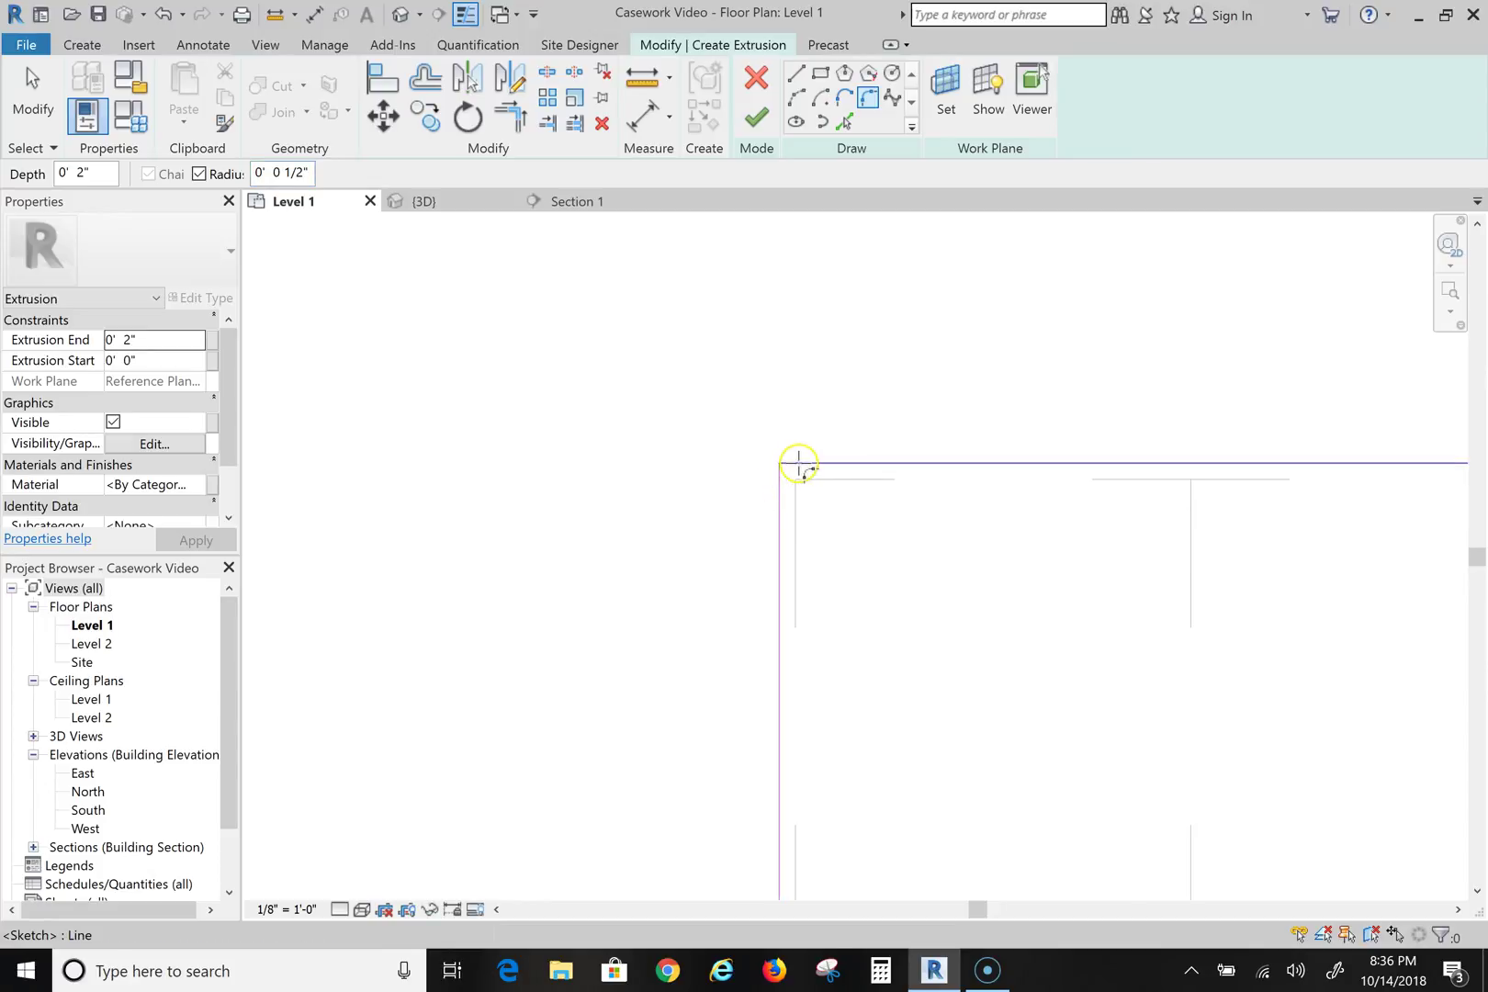
click(799, 465)
mouse_move(965, 509)
middle_down()
mouse_move(824, 539)
mouse_move(365, 548)
middle_up()
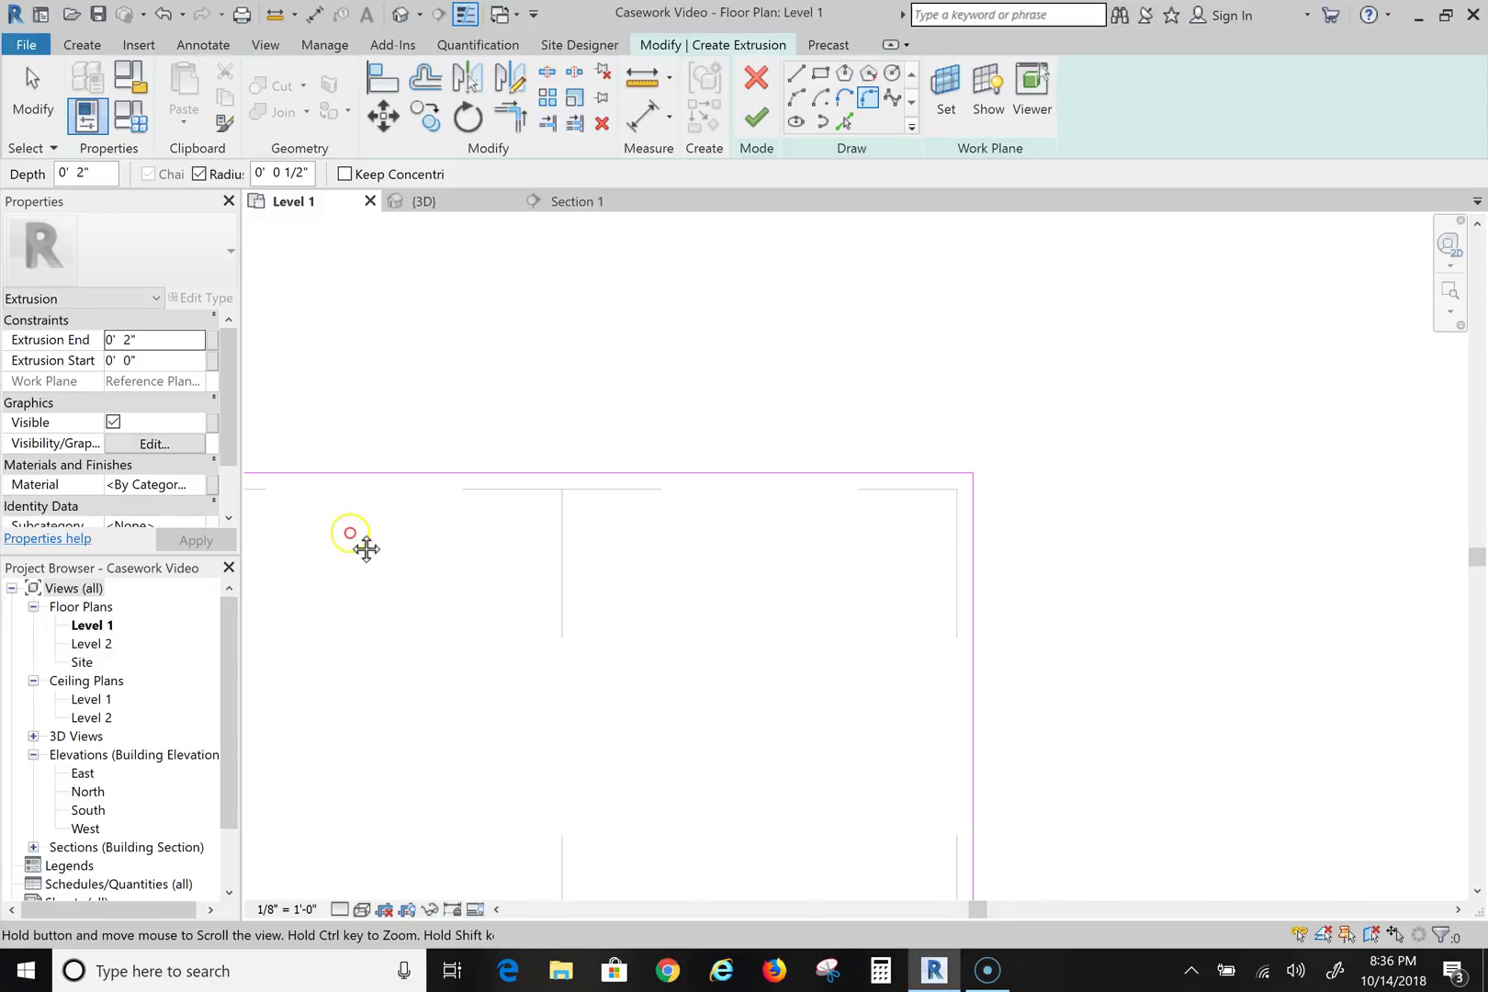
click(934, 476)
click(961, 499)
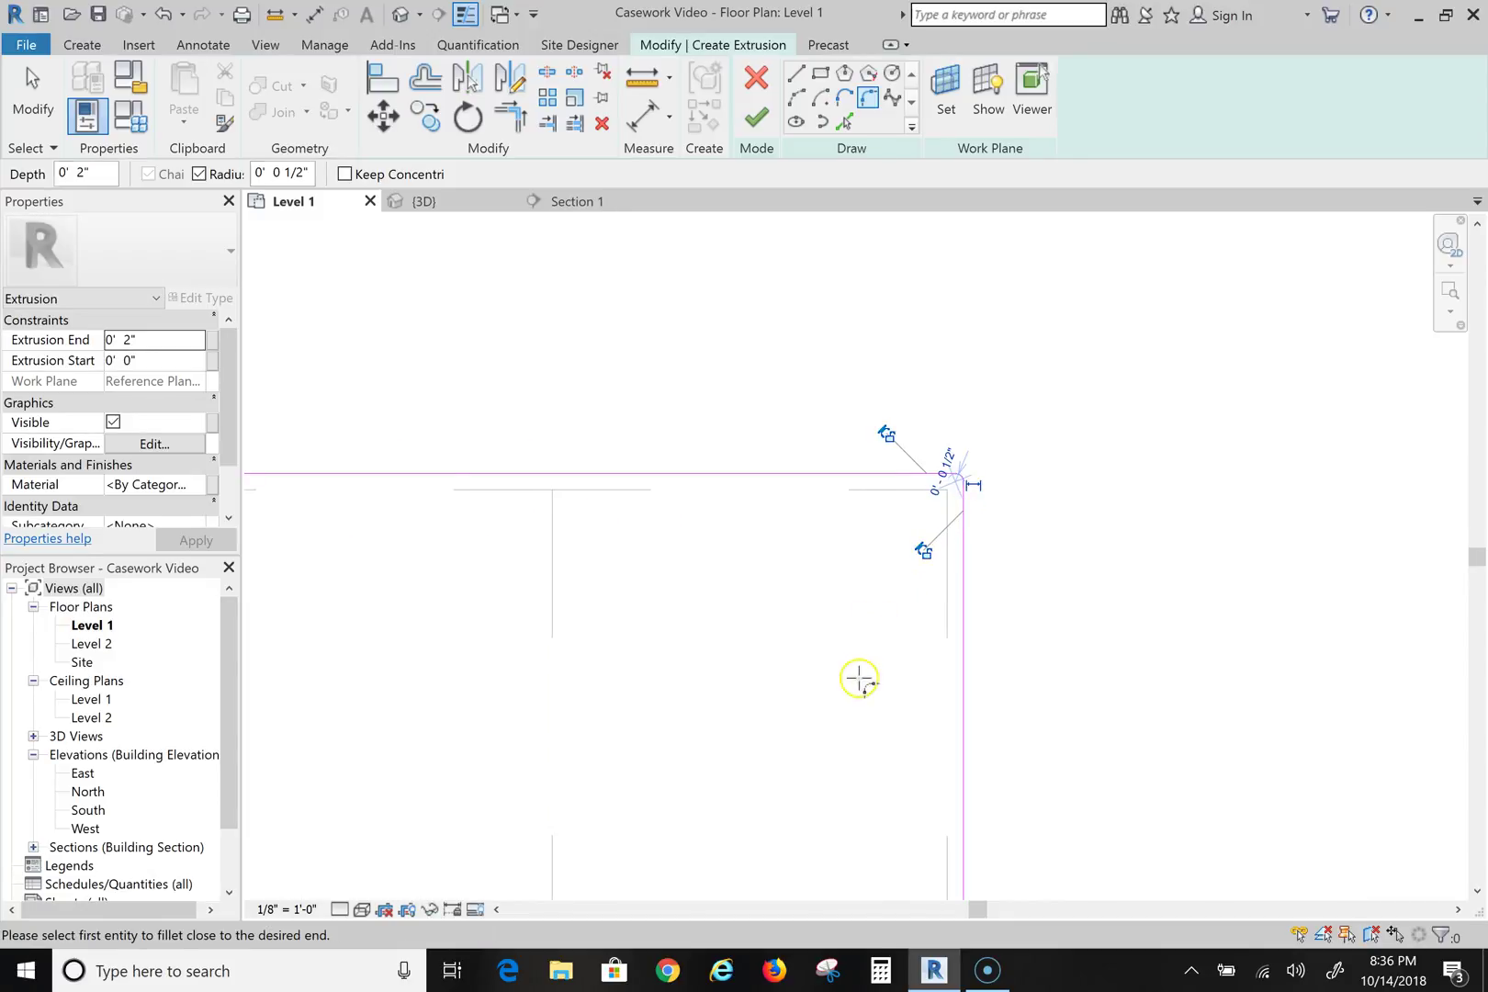
middle_drag(859, 680, 880, 206)
Fillet the bottom-right and bottom-left corners of the outline
scroll(837, 816, down, 3)
middle_drag(837, 816, 826, 594)
click(880, 601)
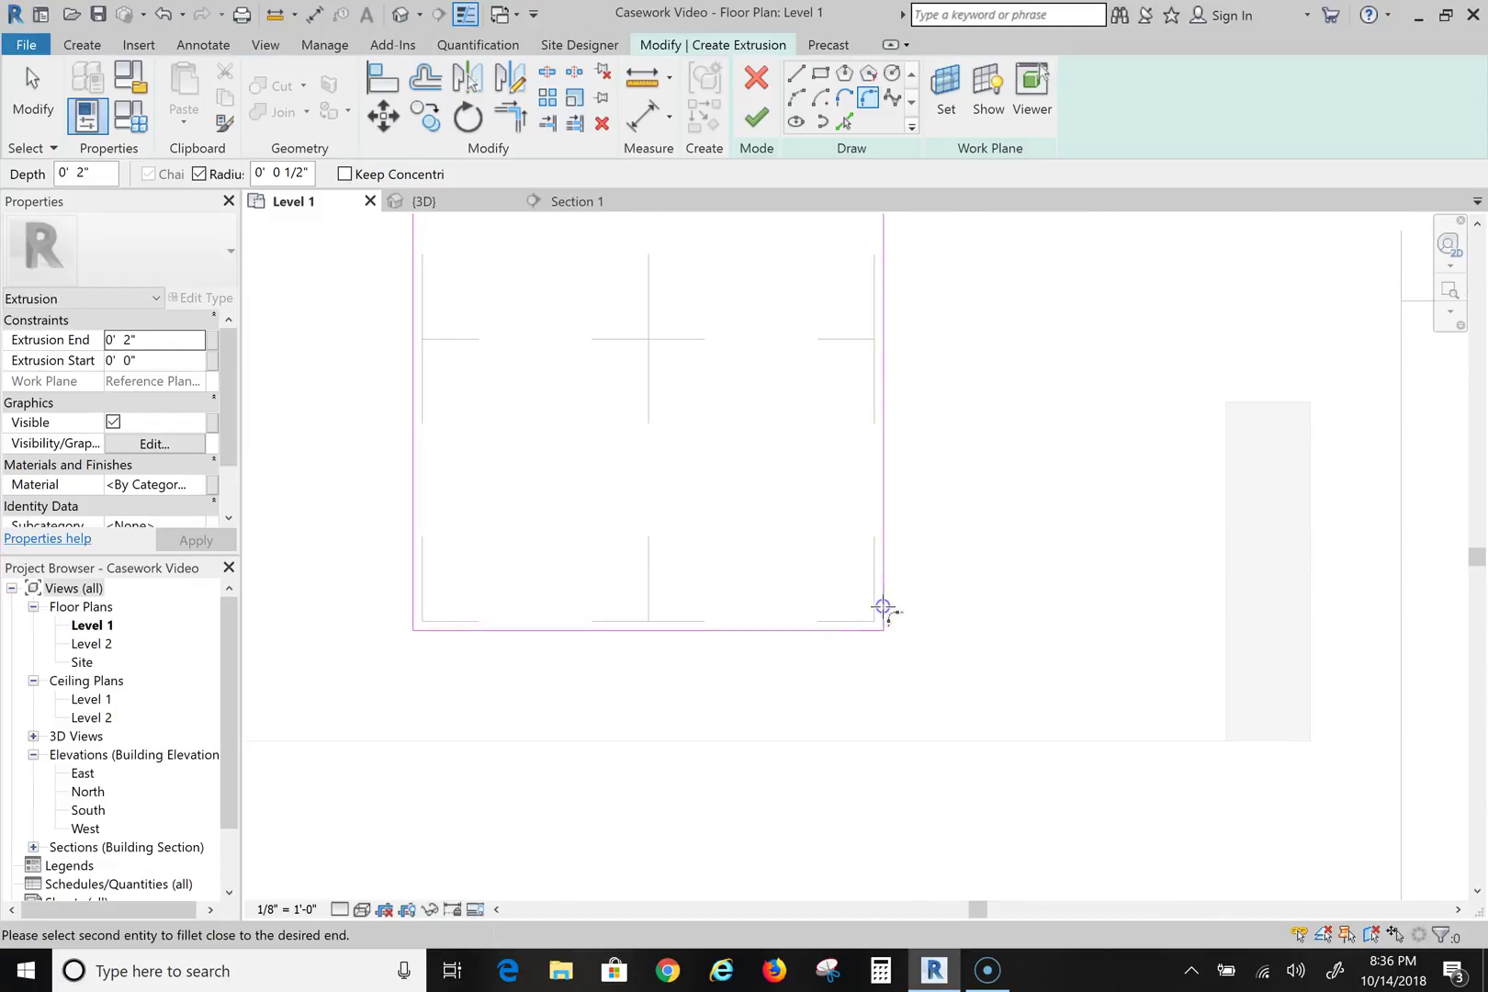
click(860, 631)
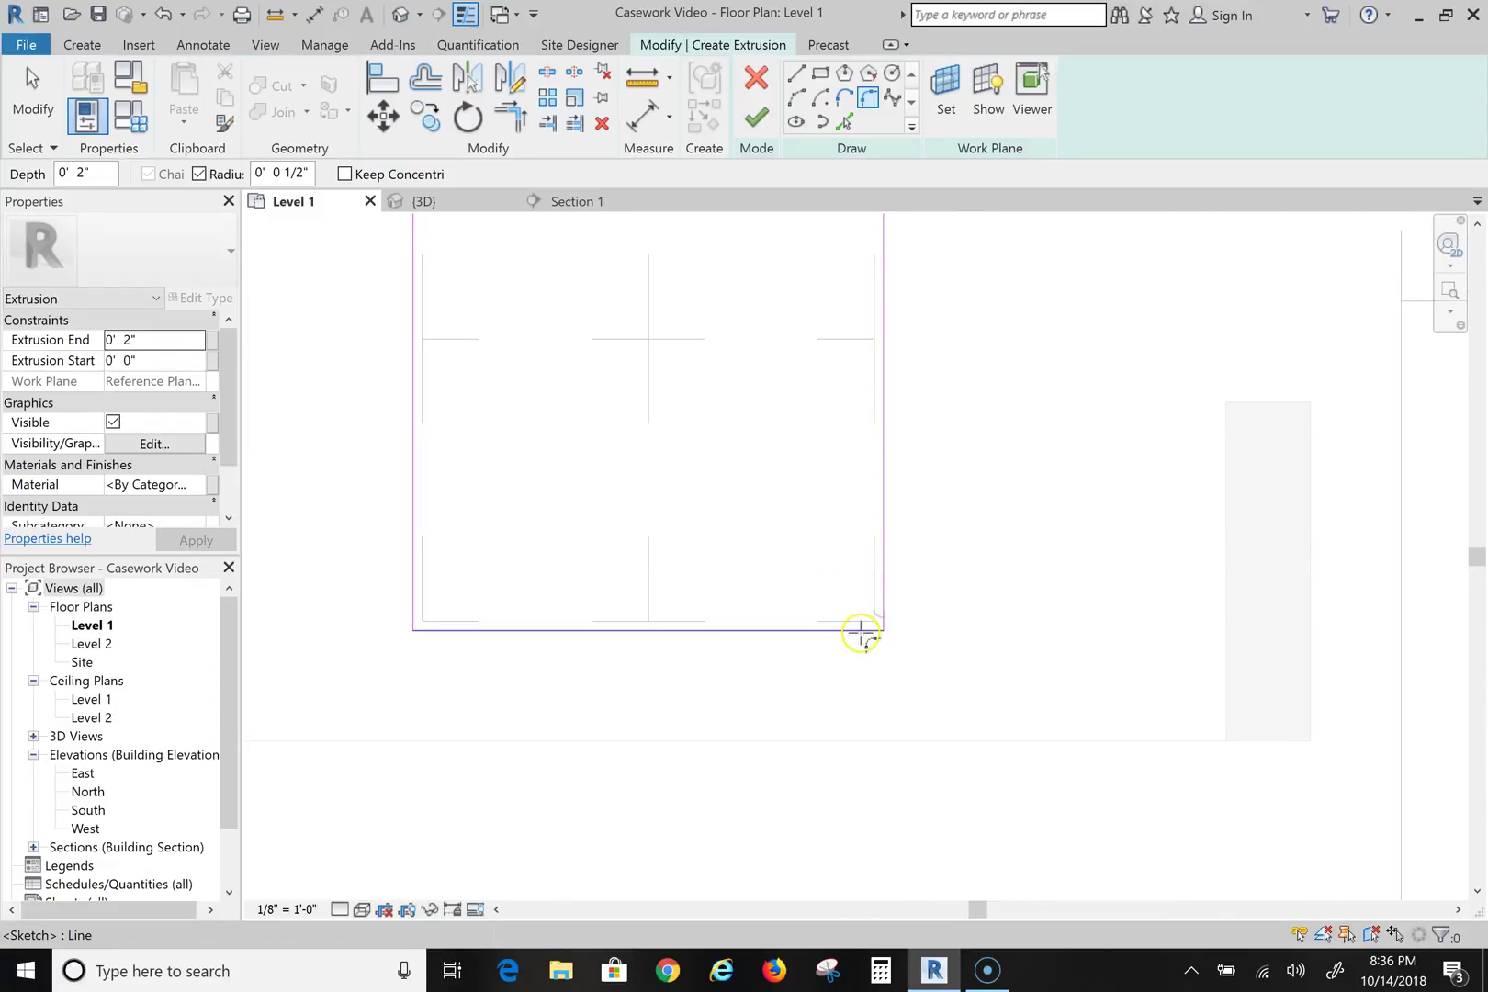
click(445, 631)
click(415, 604)
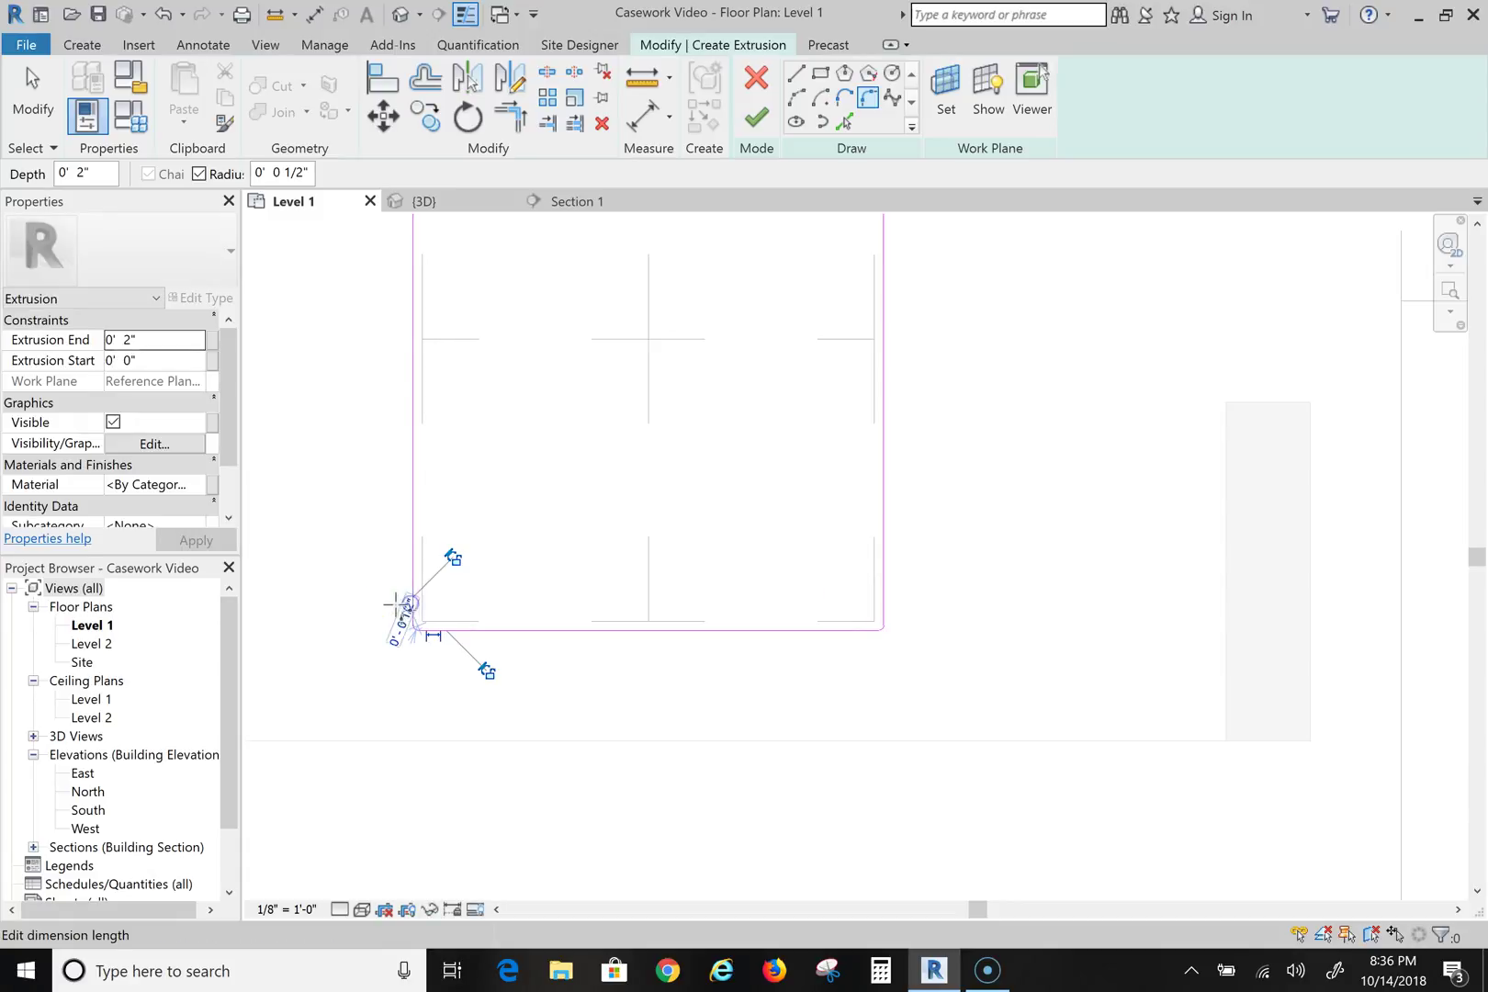
click(868, 625)
scroll(920, 598, down, 3)
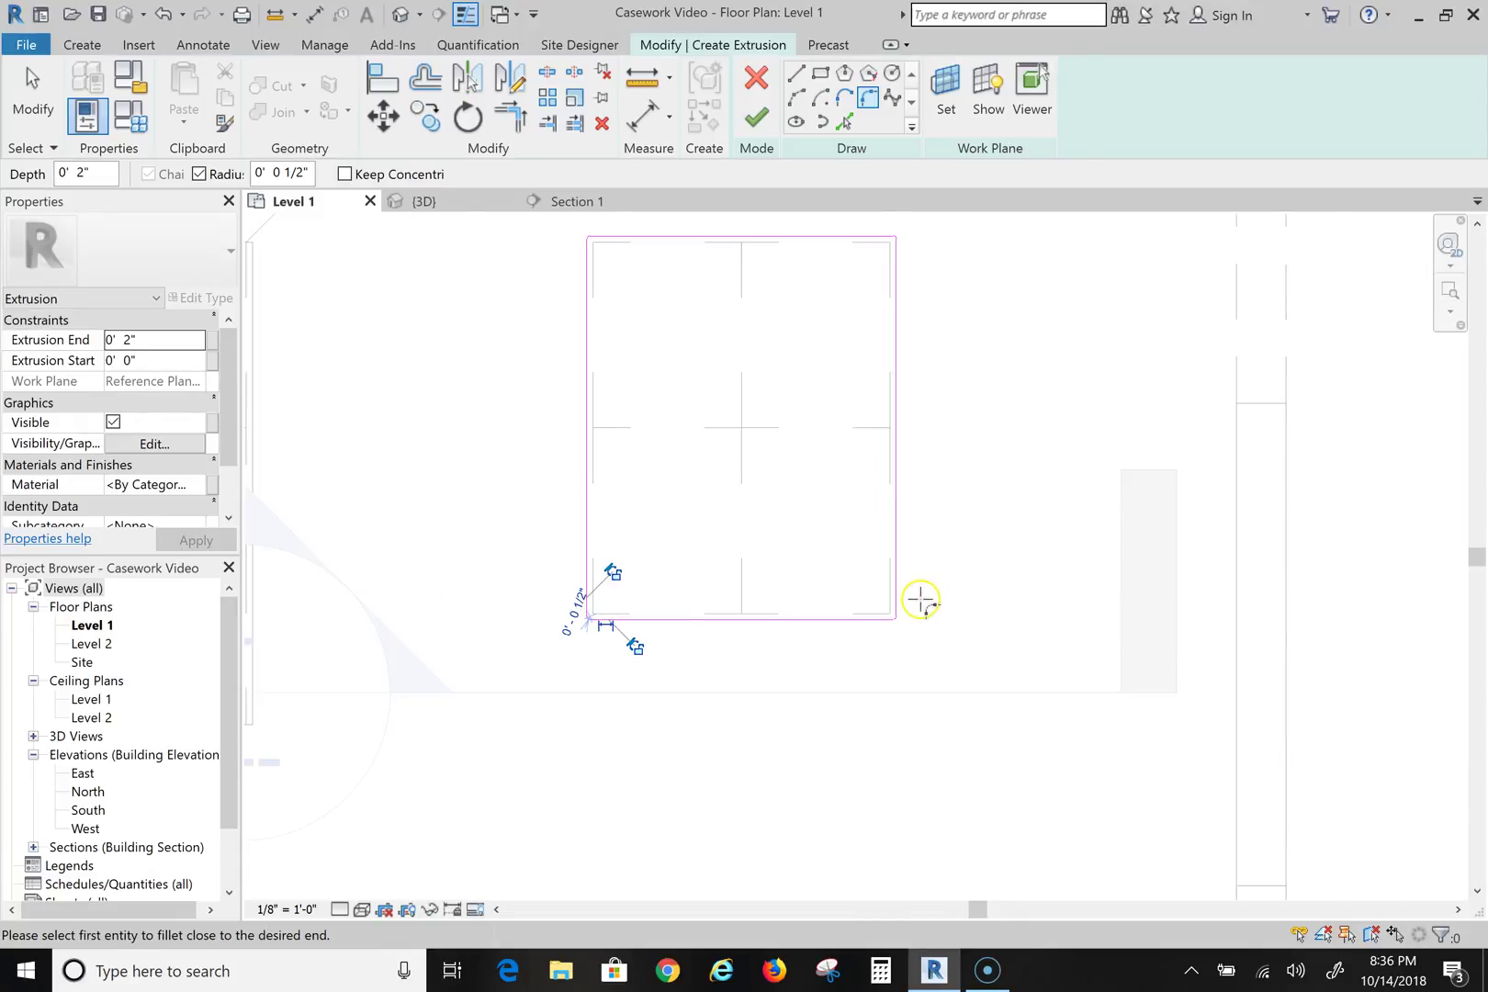
middle_drag(807, 571, 861, 648)
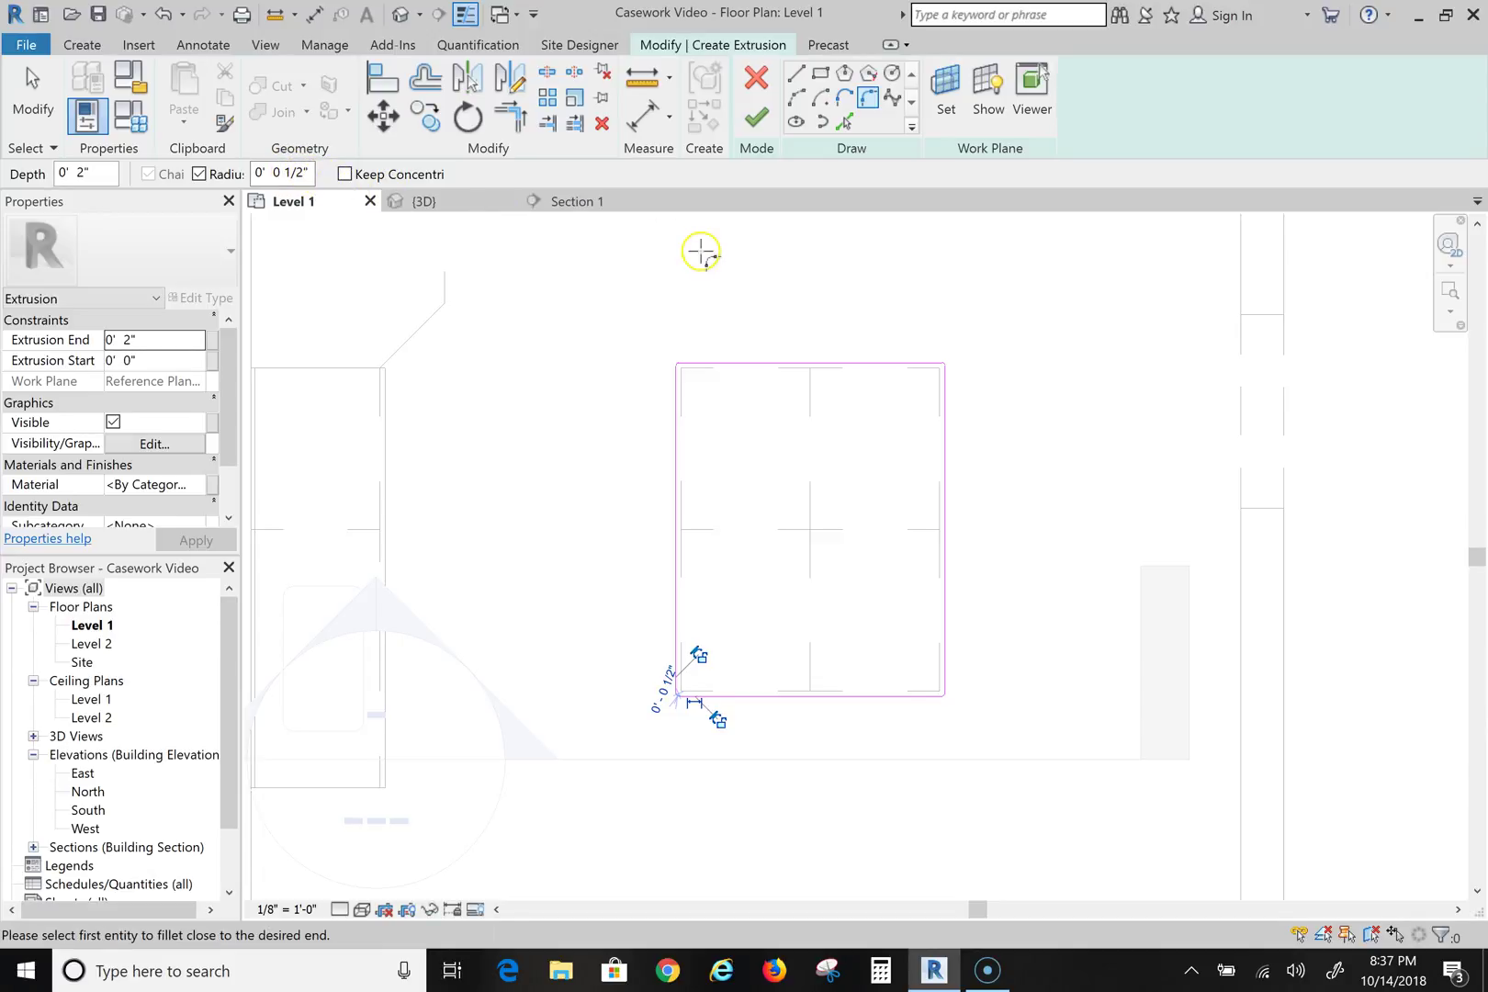
Finish the countertop sketch and the in-place model, leaving a solid 2-inch extrusion over the island
click(758, 118)
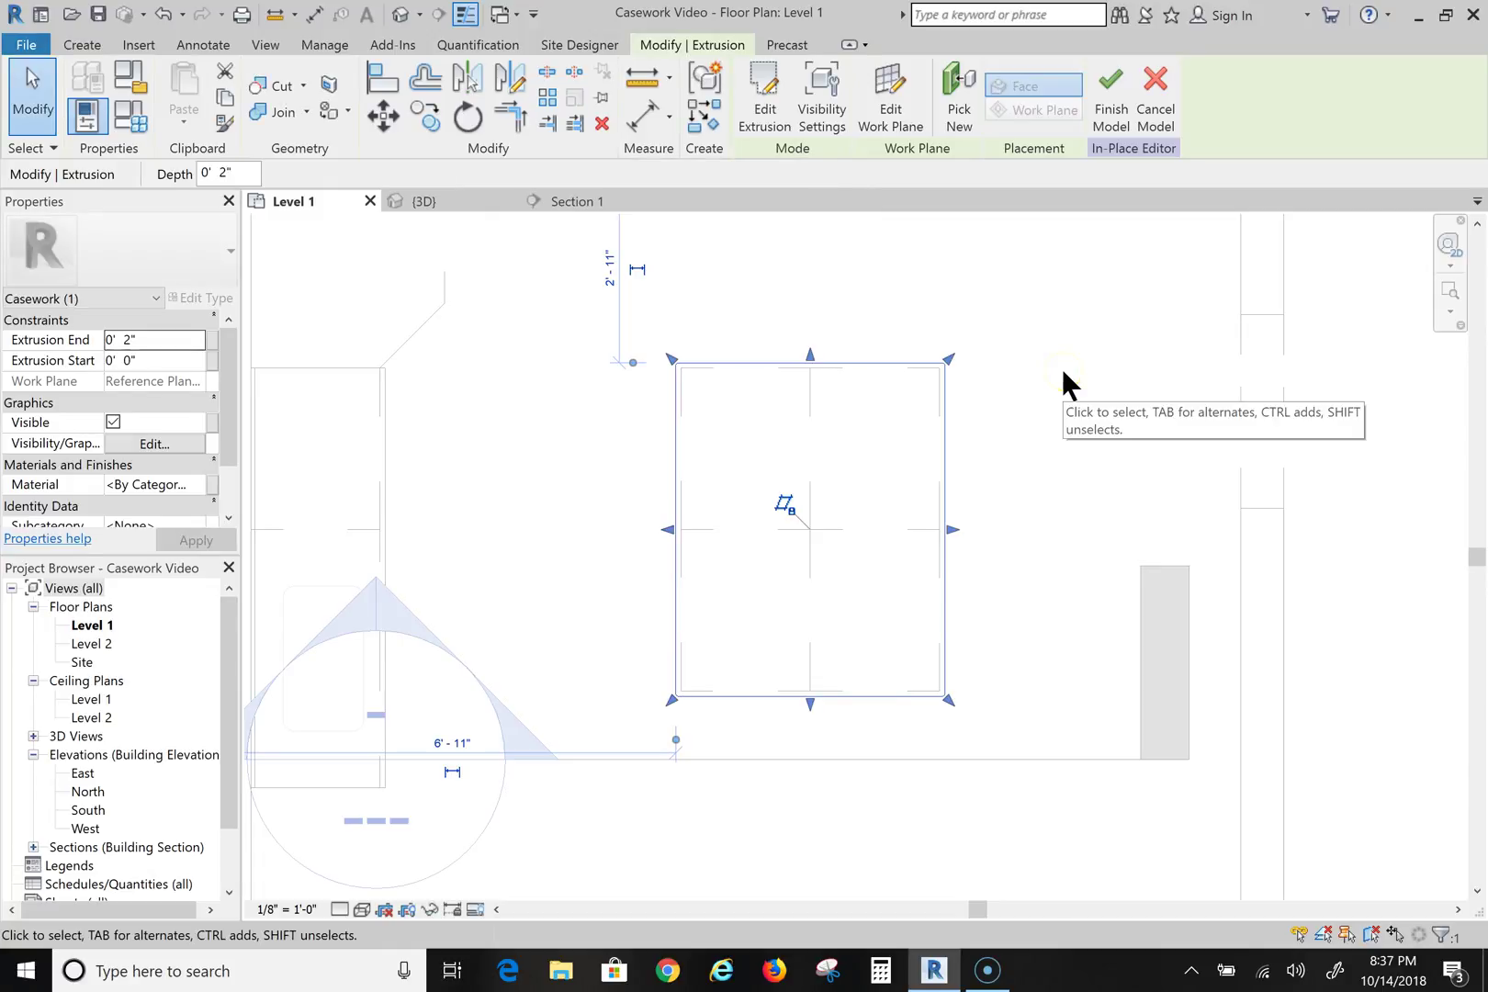
click(1110, 301)
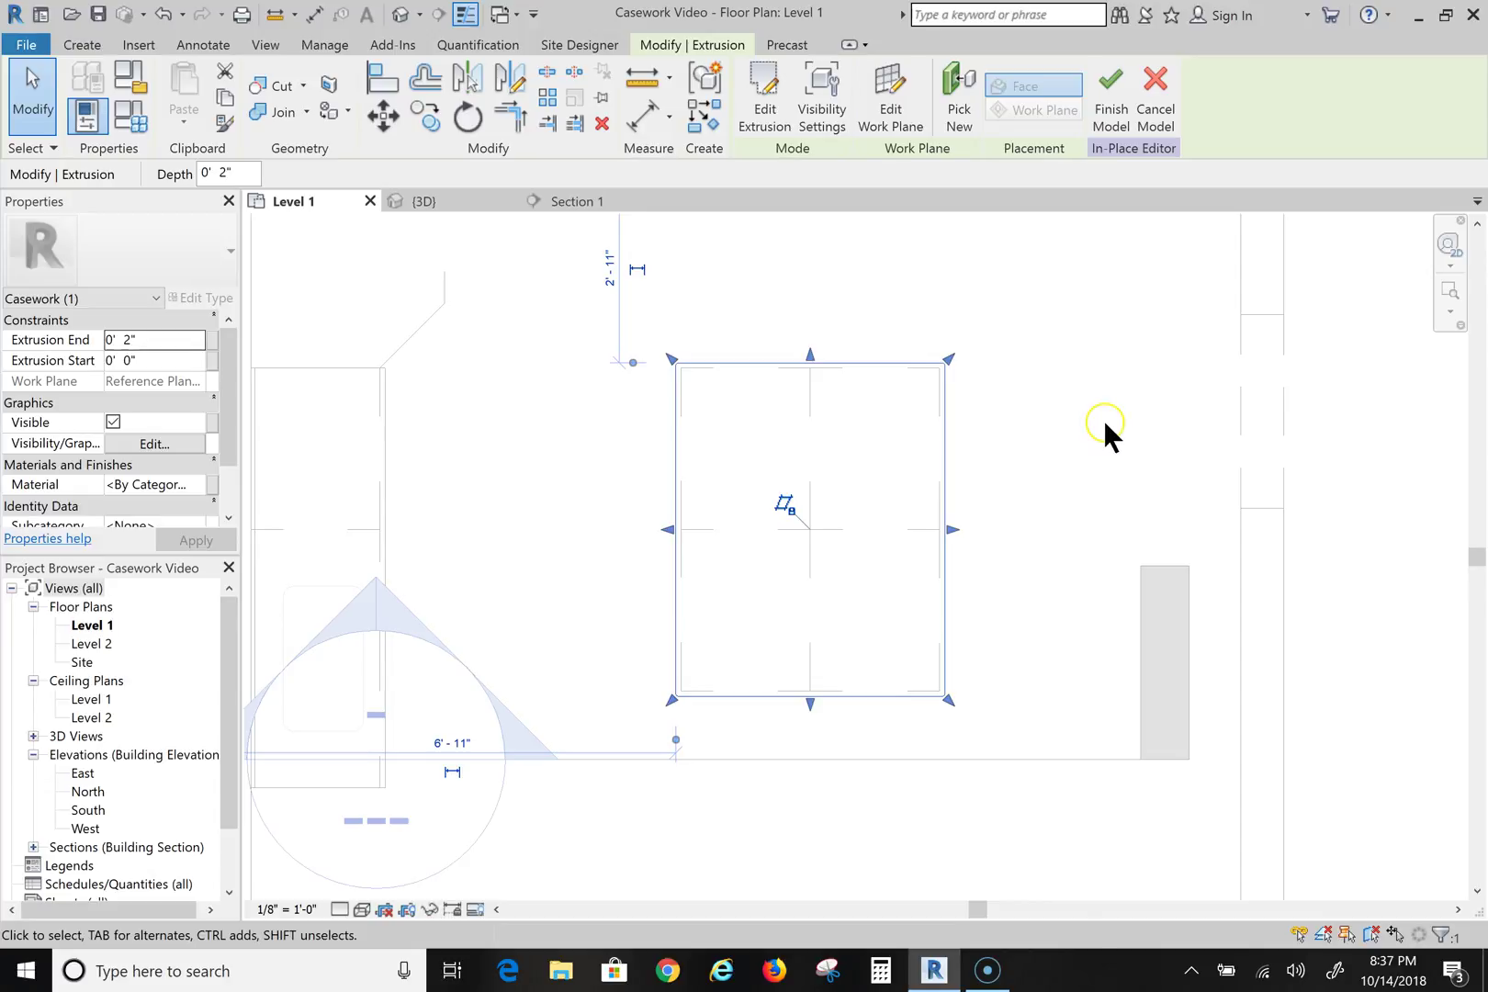
click(1109, 80)
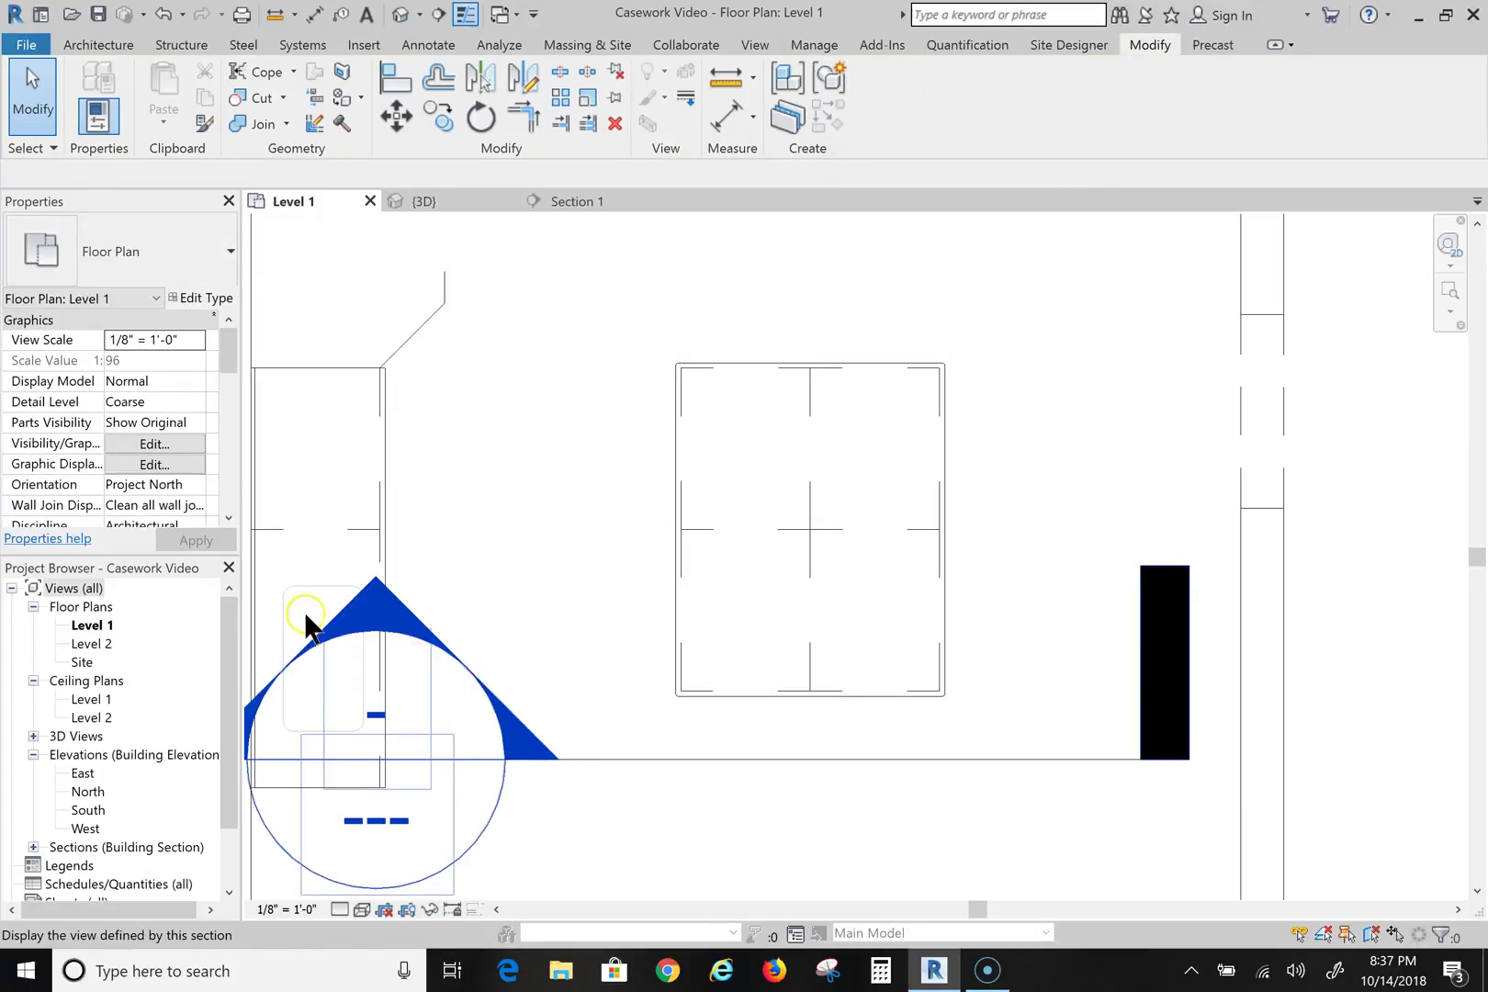
Open Section 1 to check the countertop on the cabinets, then reopen the island countertop from Level 1
double_click(375, 614)
double_click(382, 610)
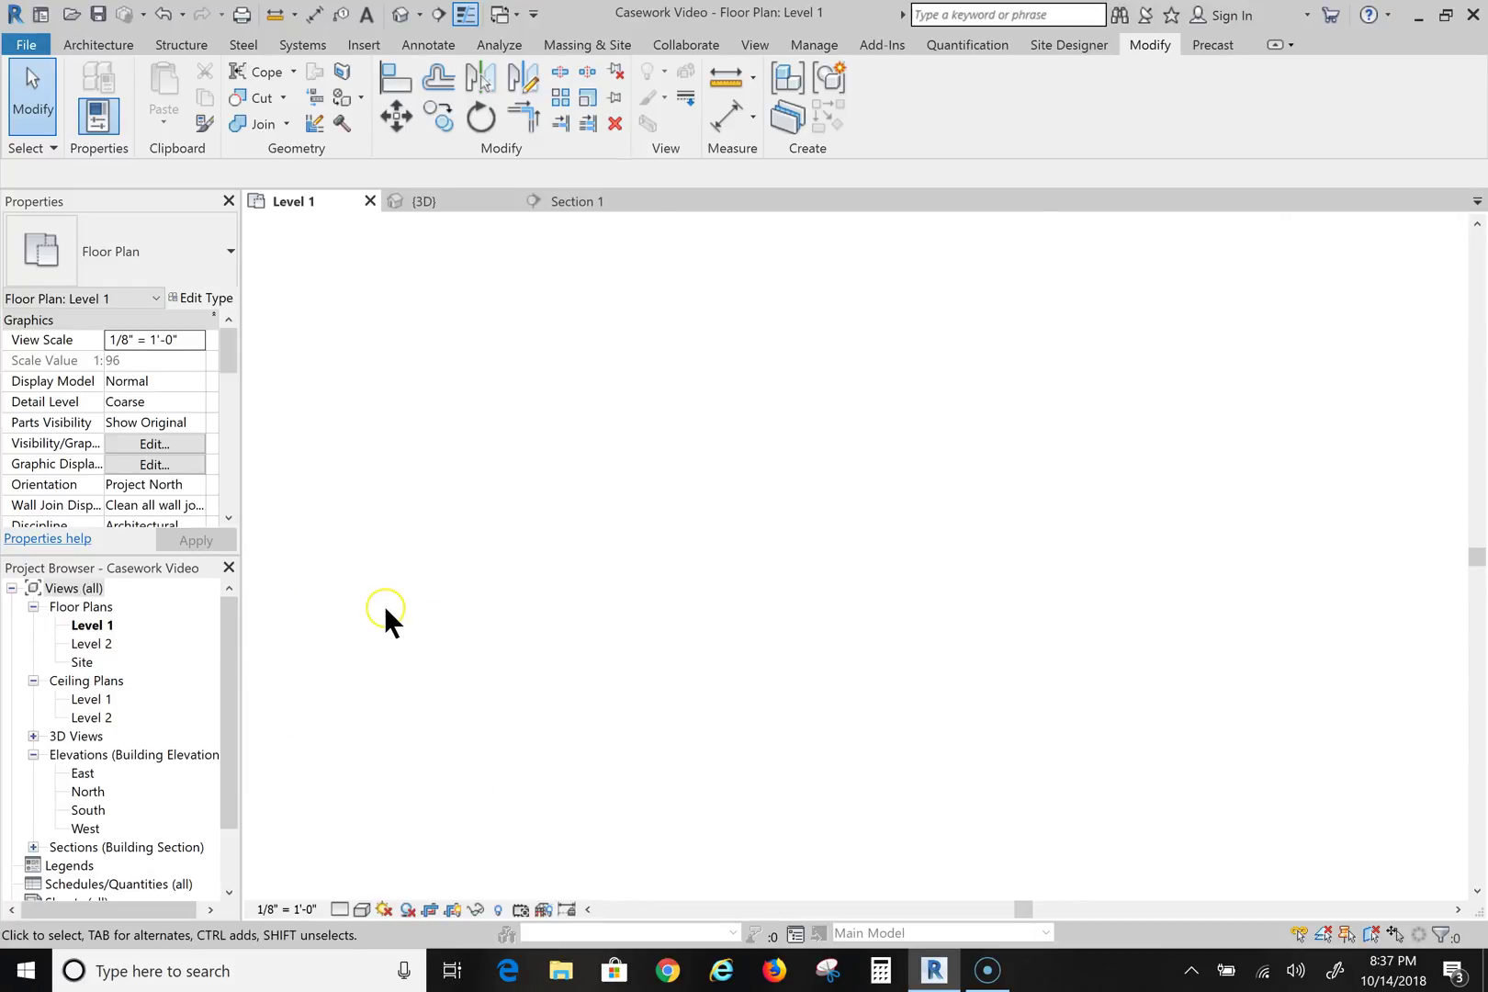
scroll(749, 543, up, 3)
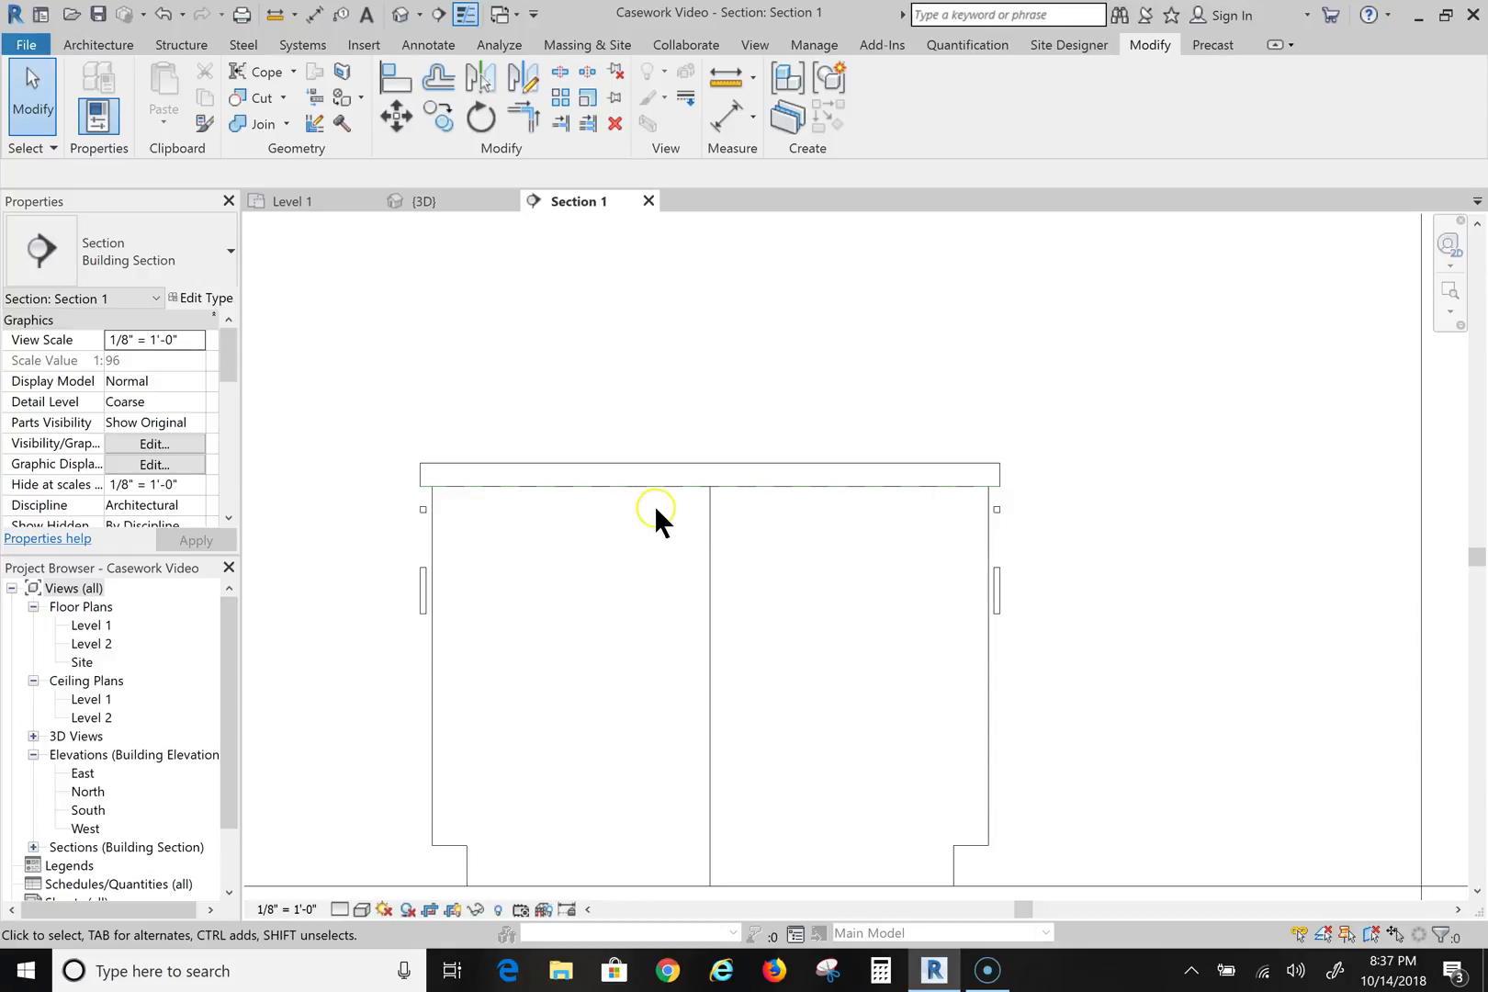
scroll(655, 506, down, 2)
click(302, 208)
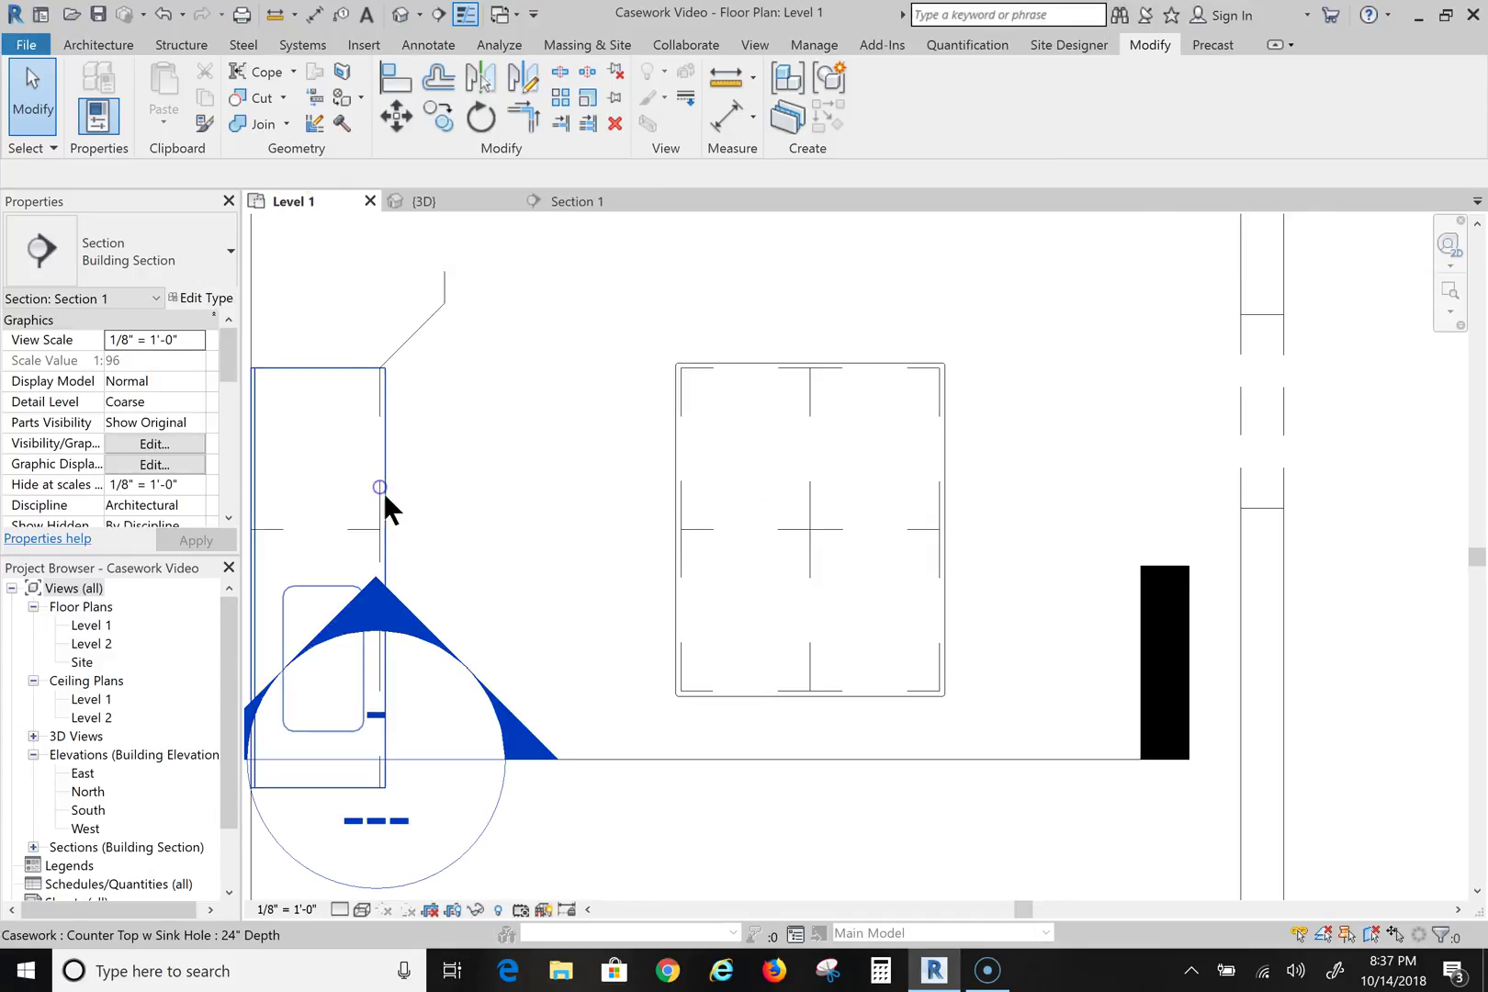
double_click(949, 447)
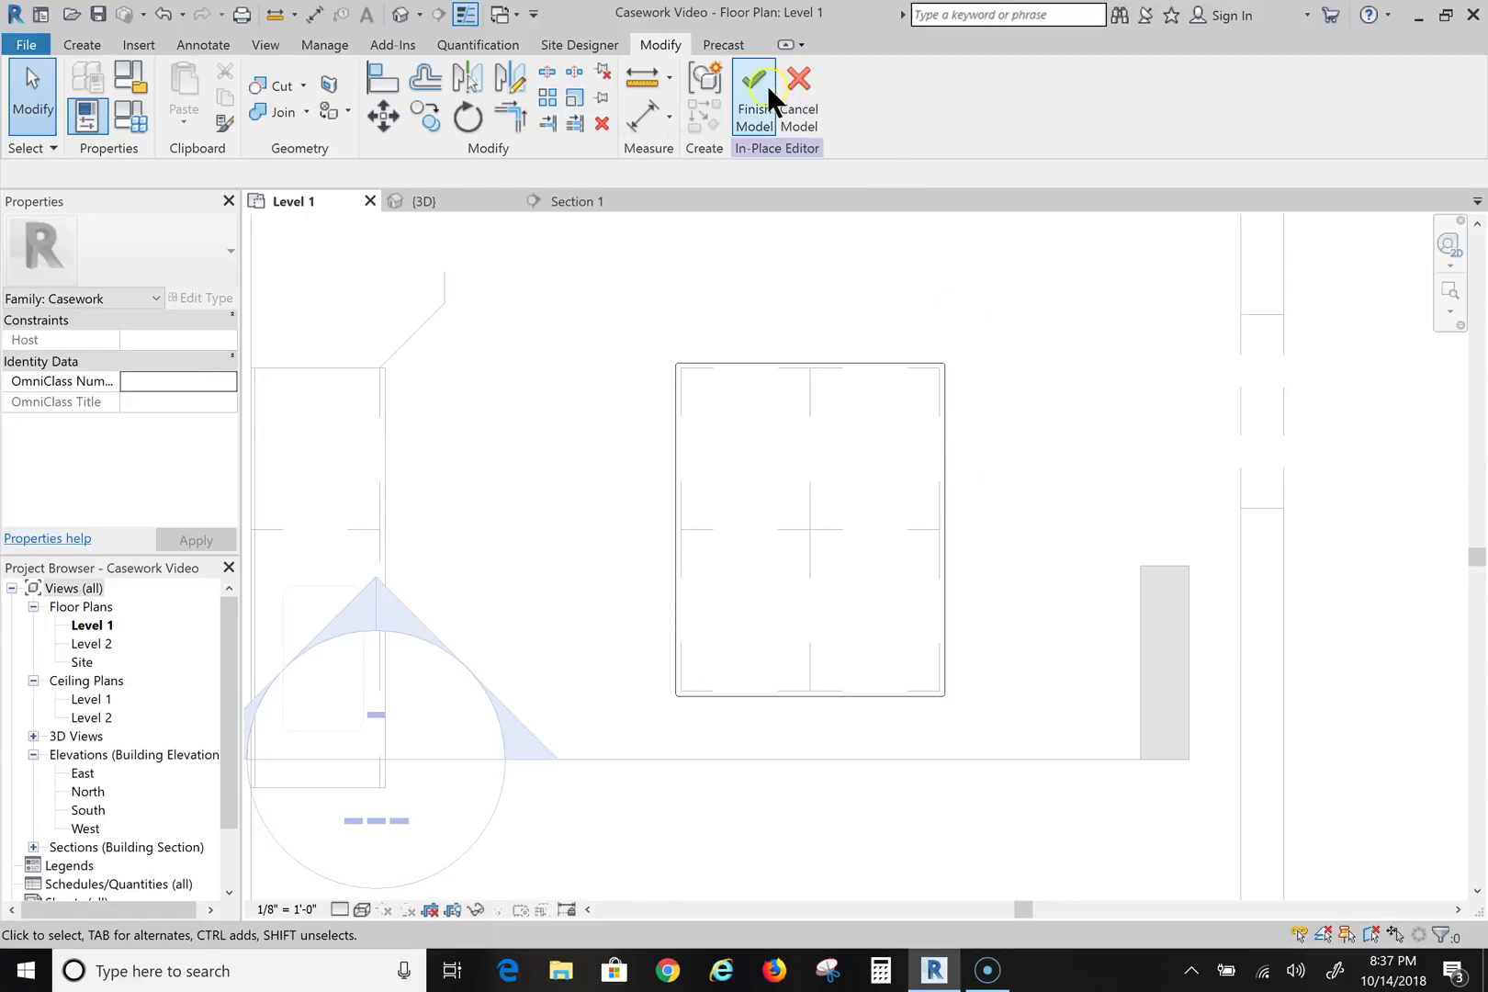
Cancel the model, reopen the Island Counter Top family, and edit its 0' 2" extrusion sketch
click(801, 83)
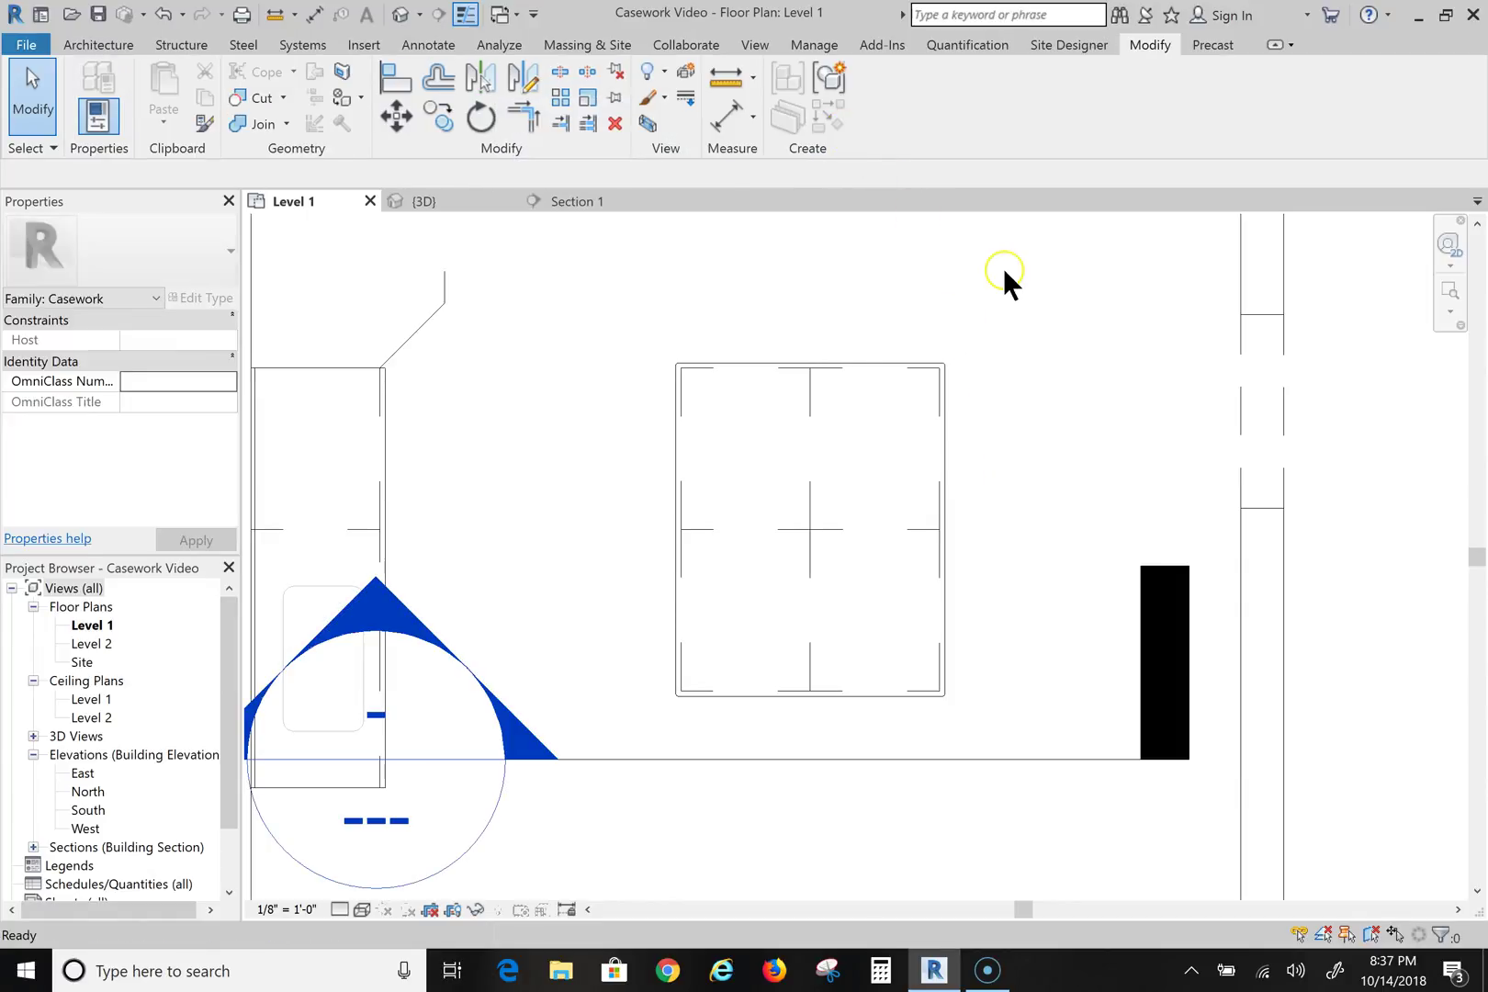
double_click(952, 455)
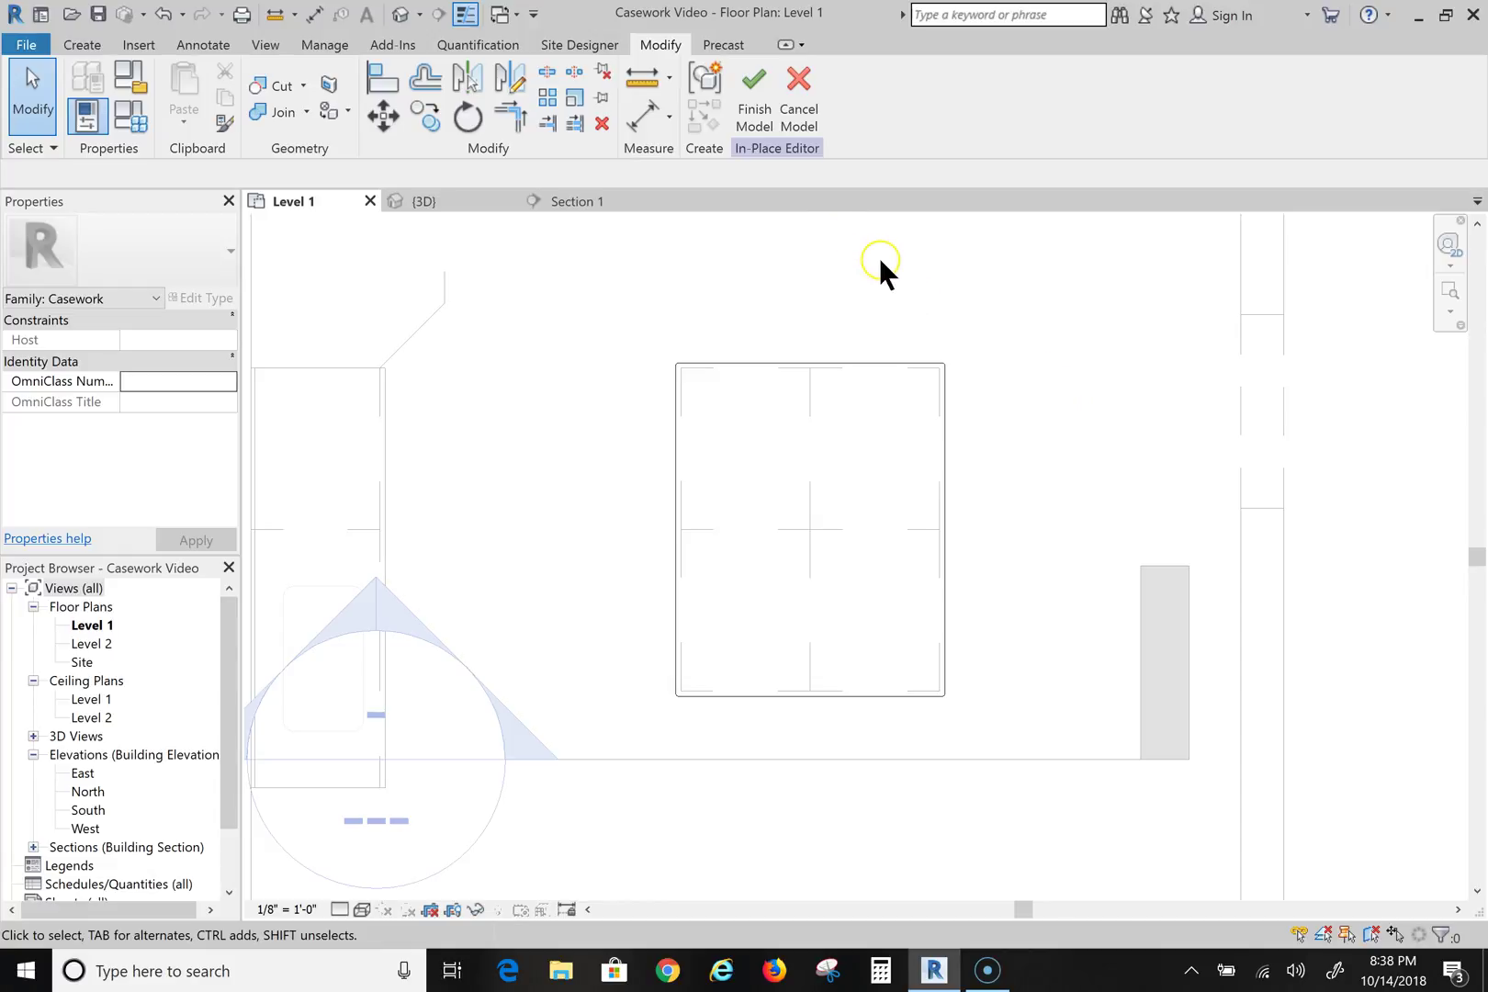
double_click(941, 402)
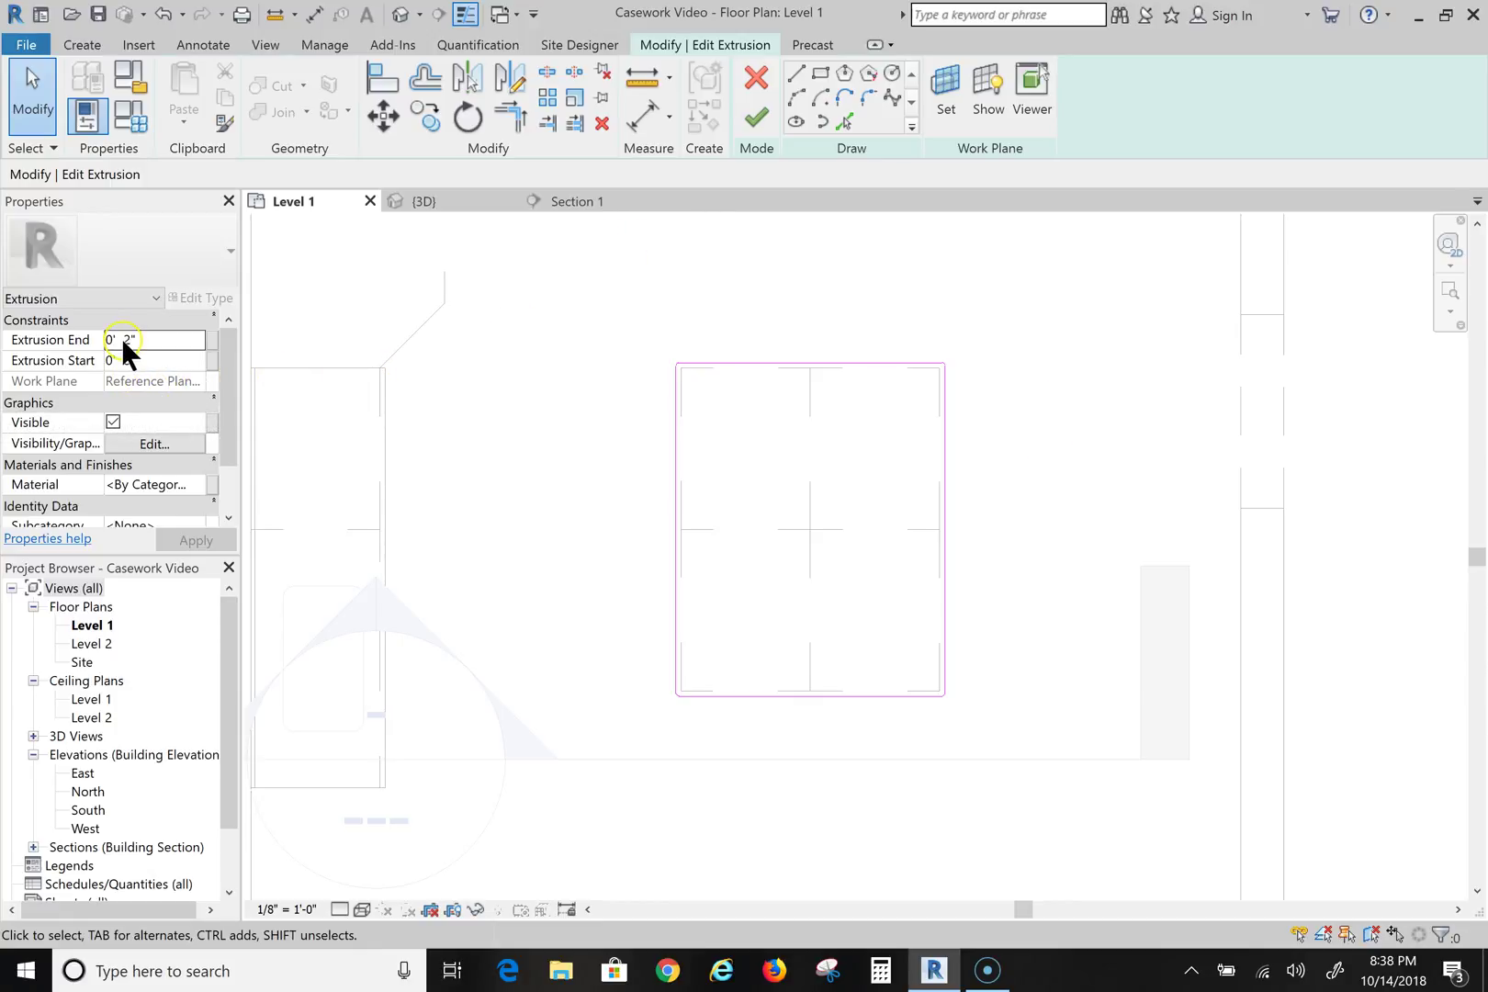
scroll(132, 366, down, 1)
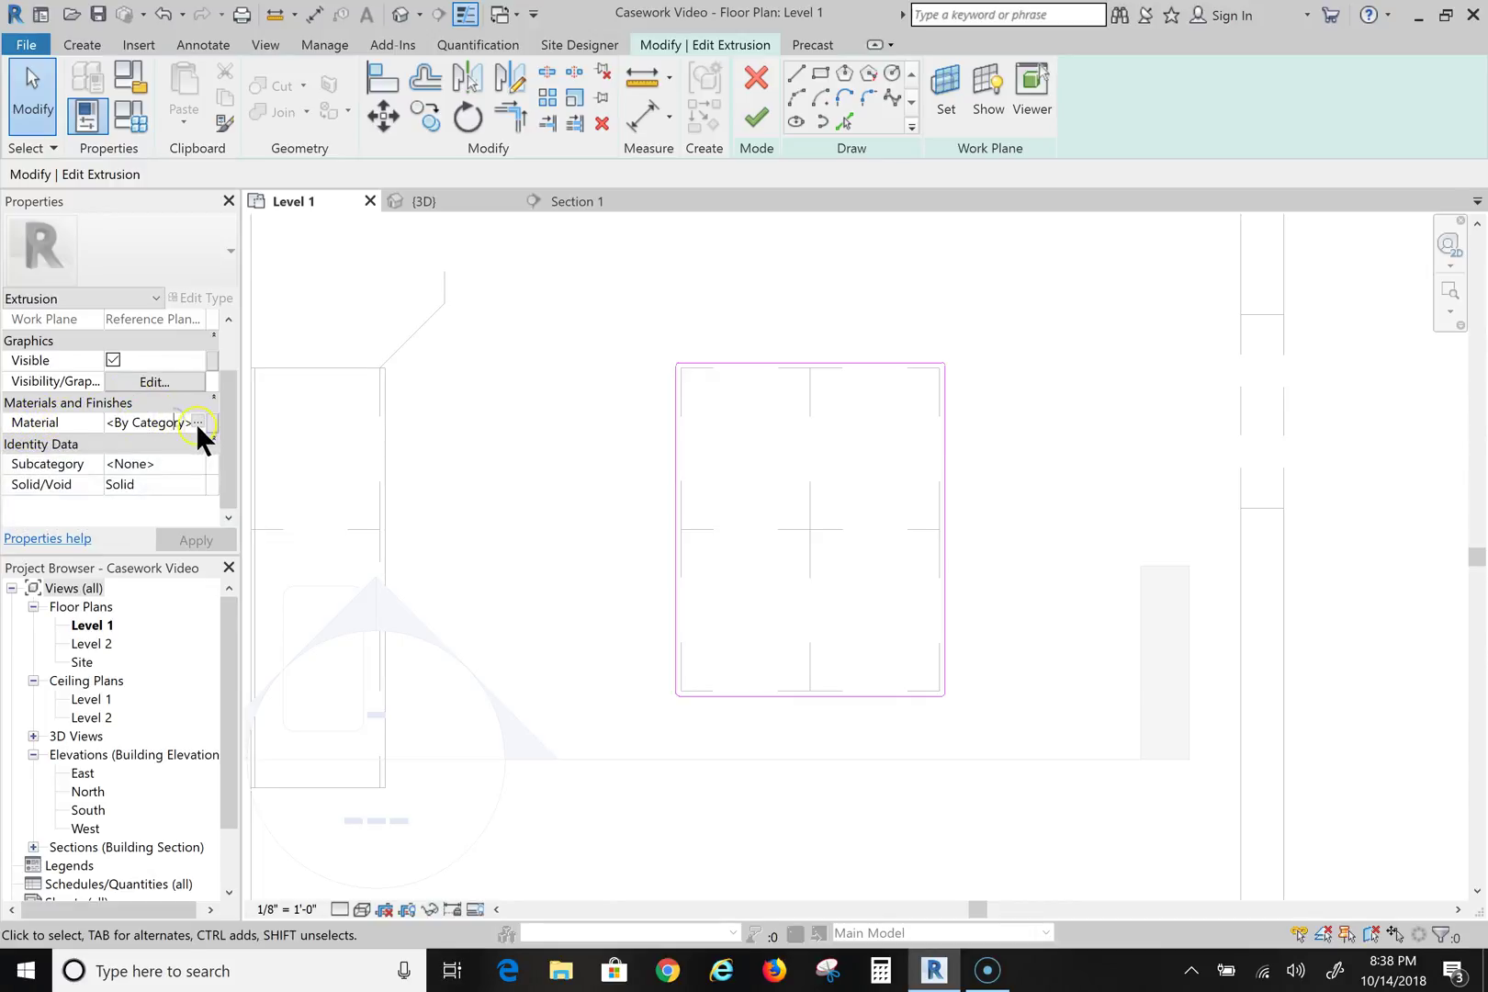
Assign the Tile, Porcelain, 4in material to the countertop extrusion in the Material Browser
click(199, 422)
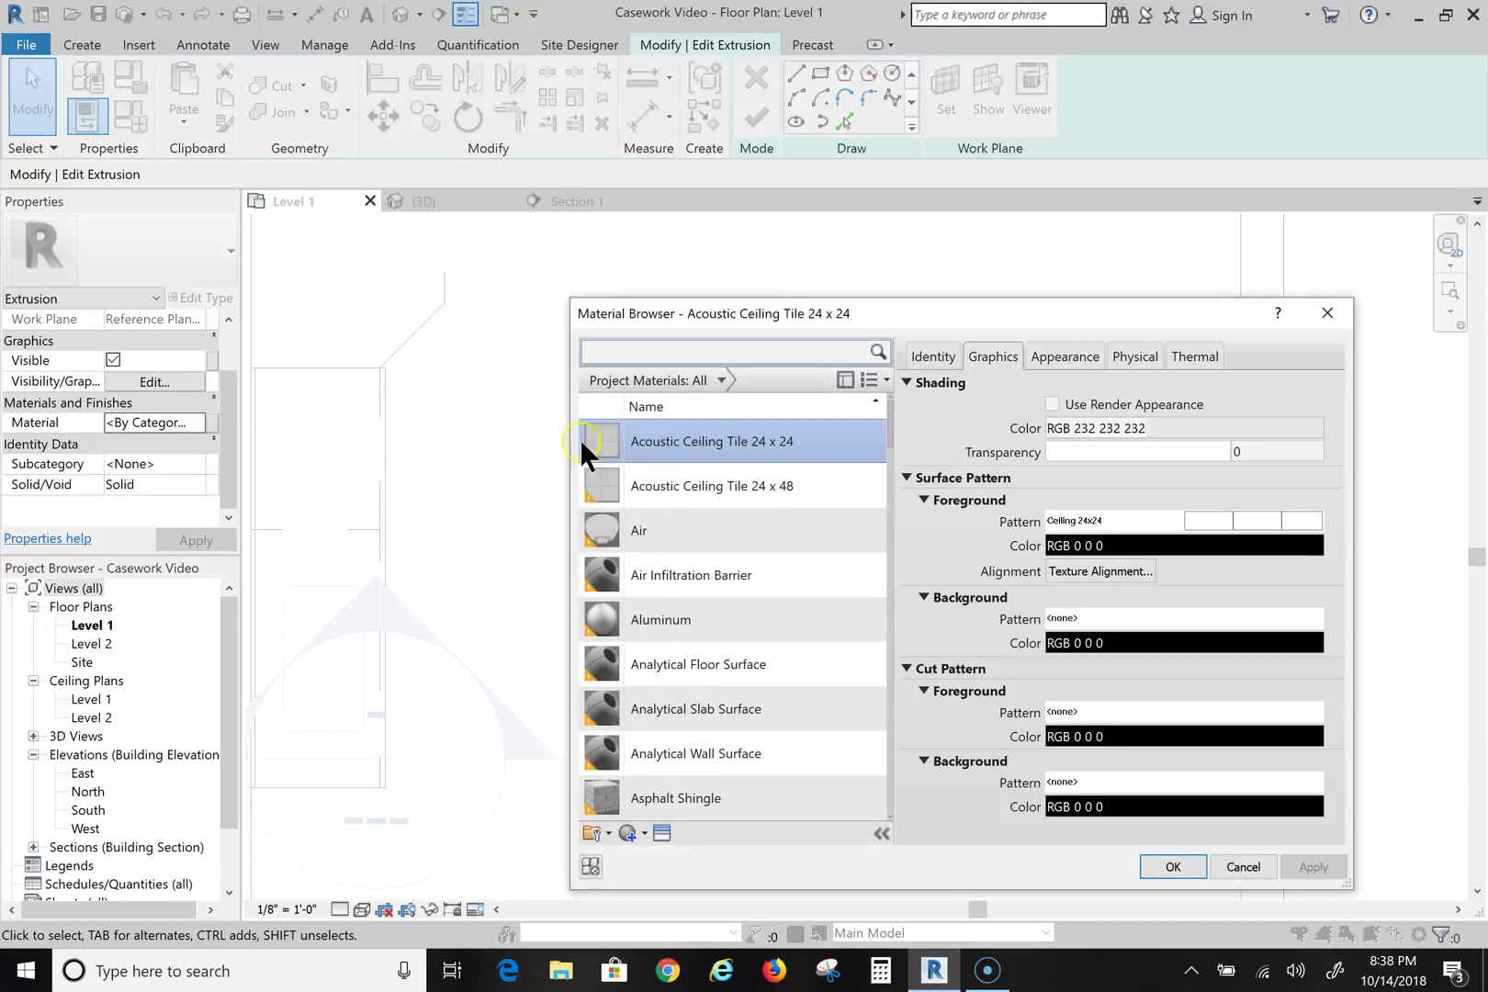
scroll(729, 486, down, 10)
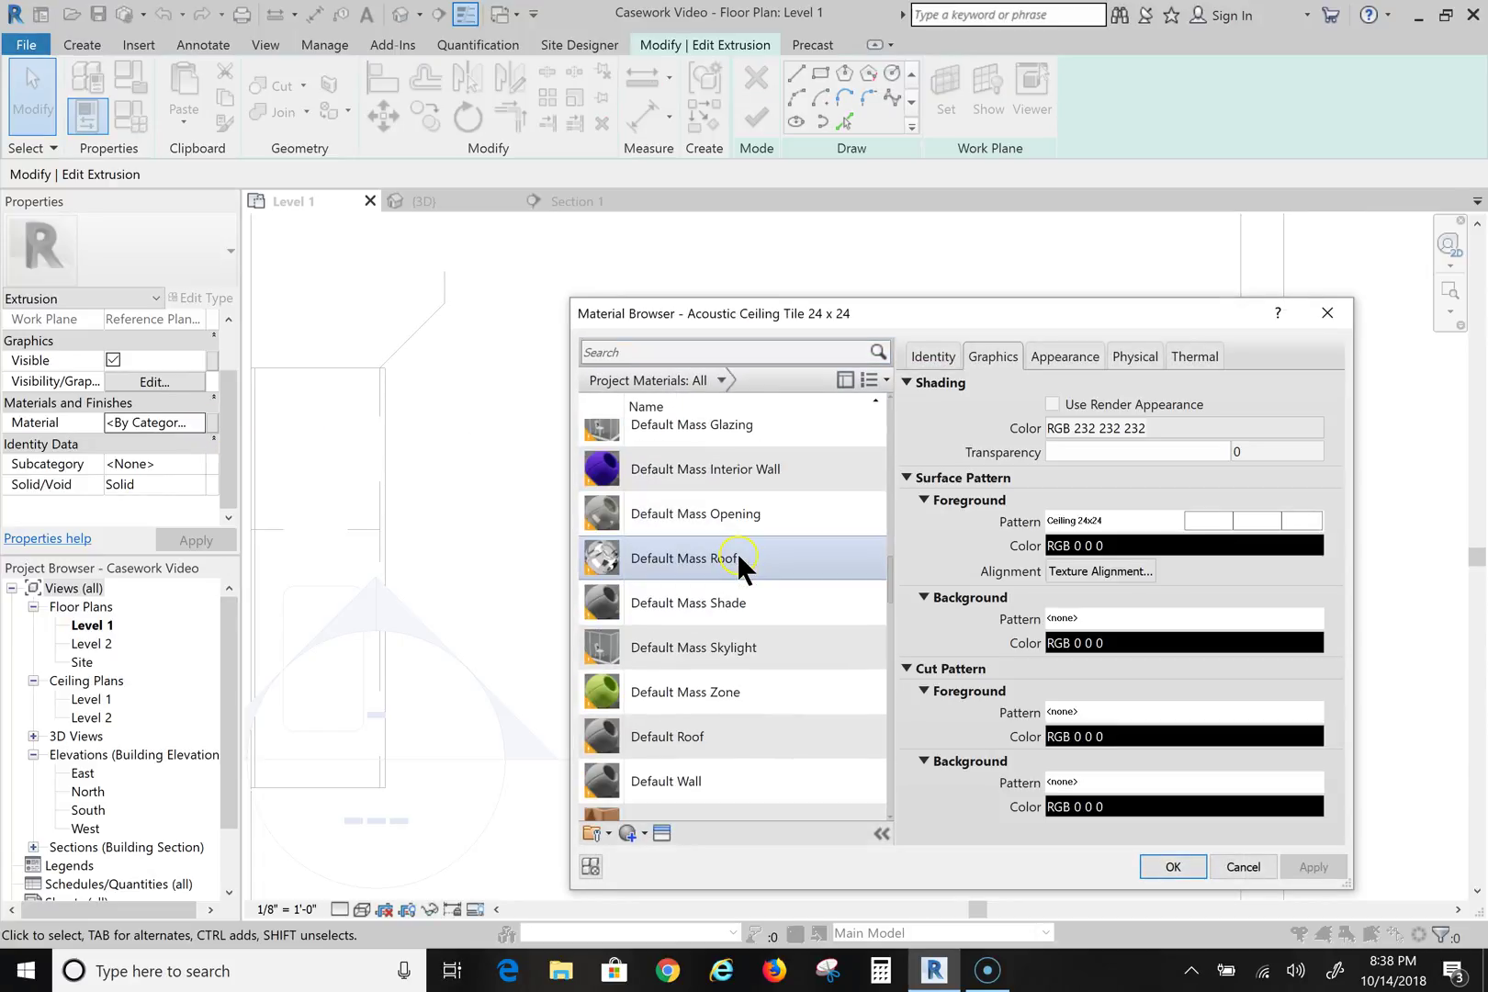
scroll(733, 546, down, 12)
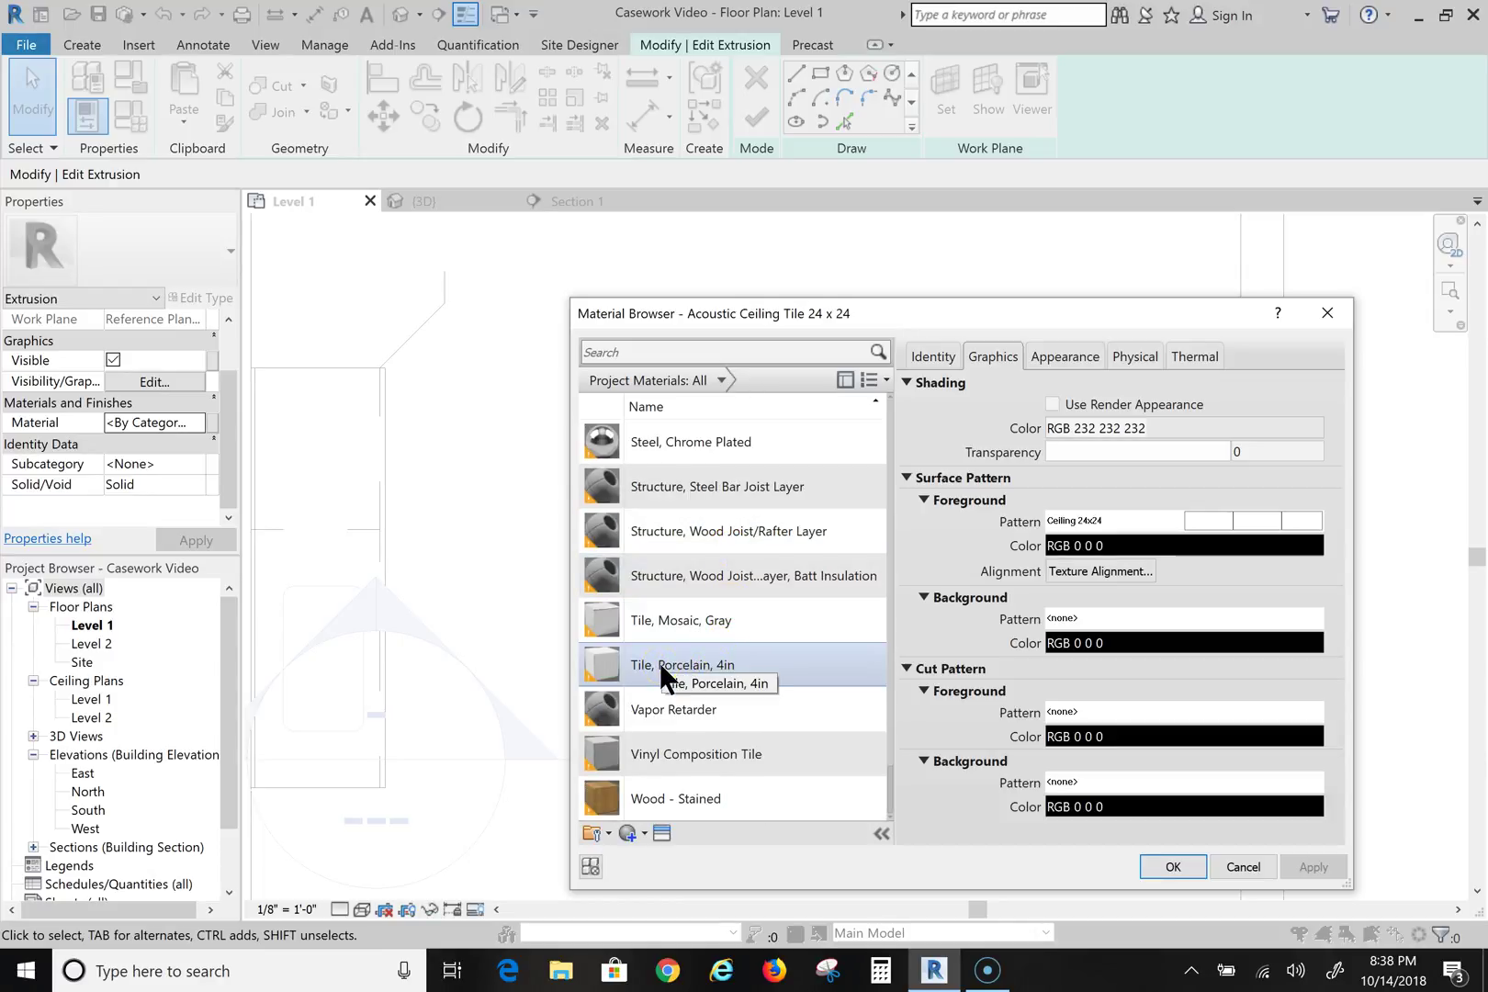
click(657, 661)
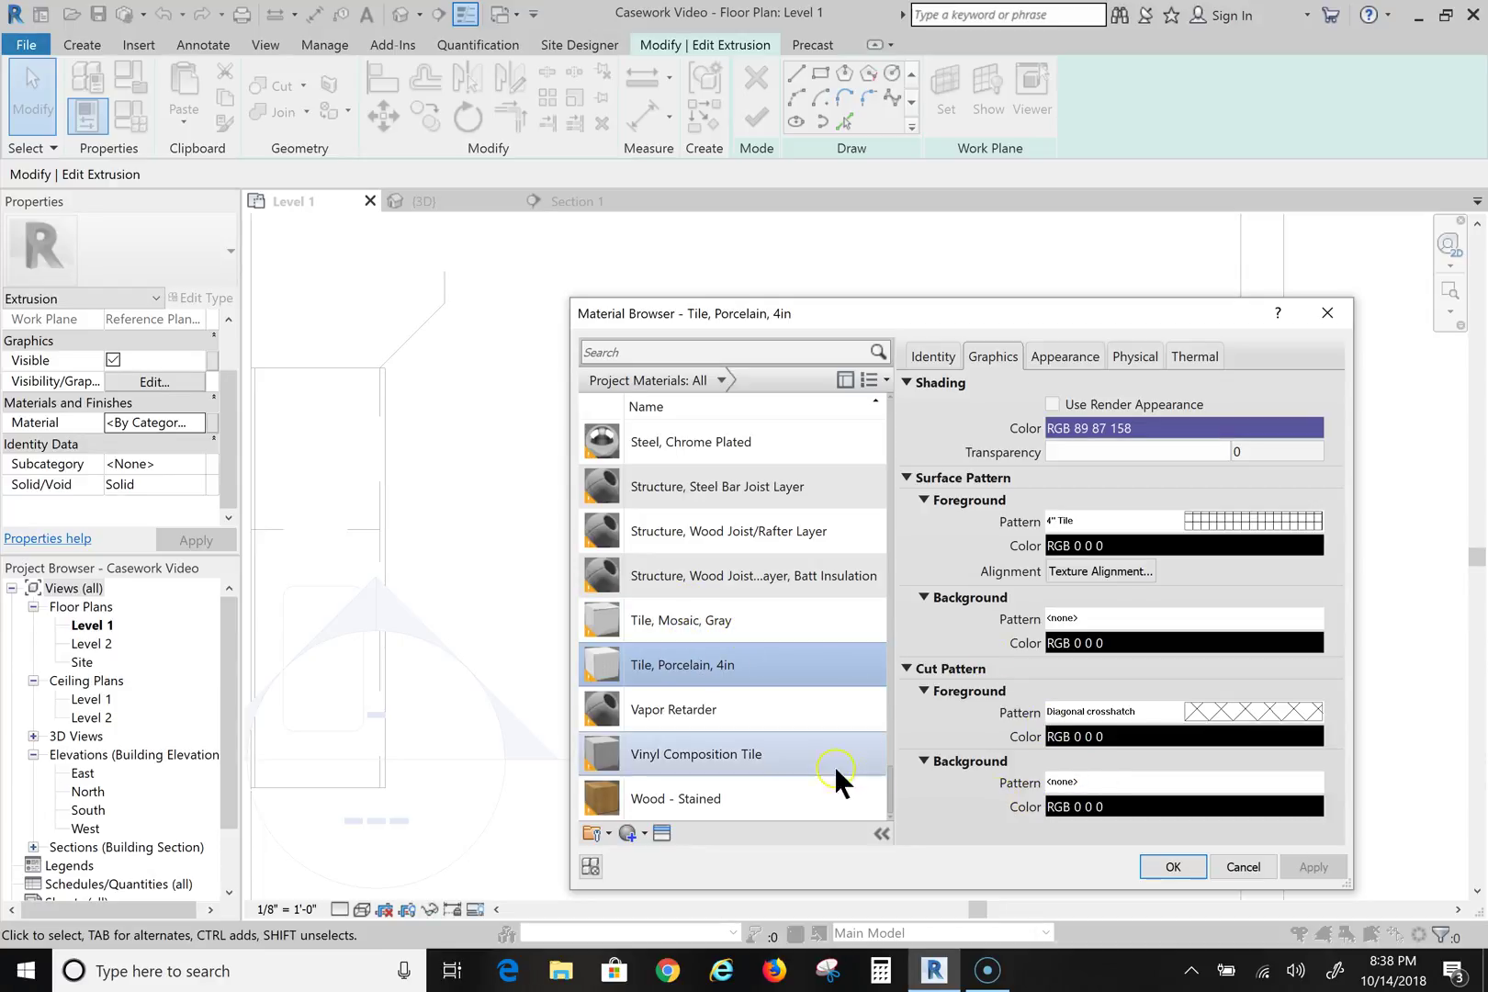
click(1160, 868)
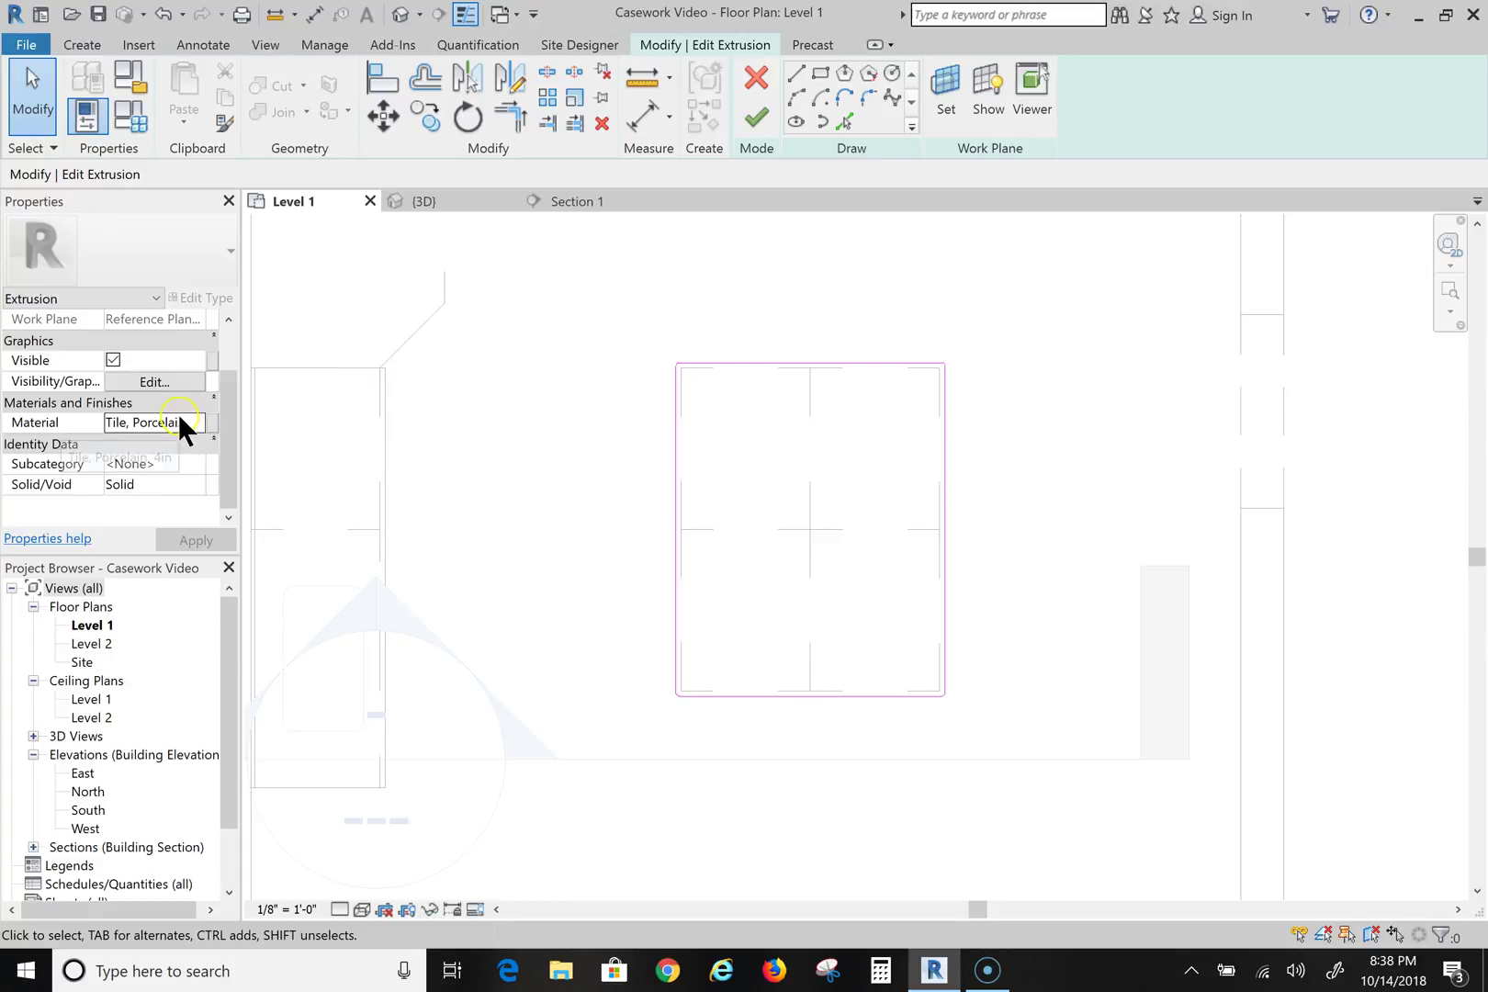
Finish the extrusion sketch and the in-place countertop model, then clear the selection
click(759, 109)
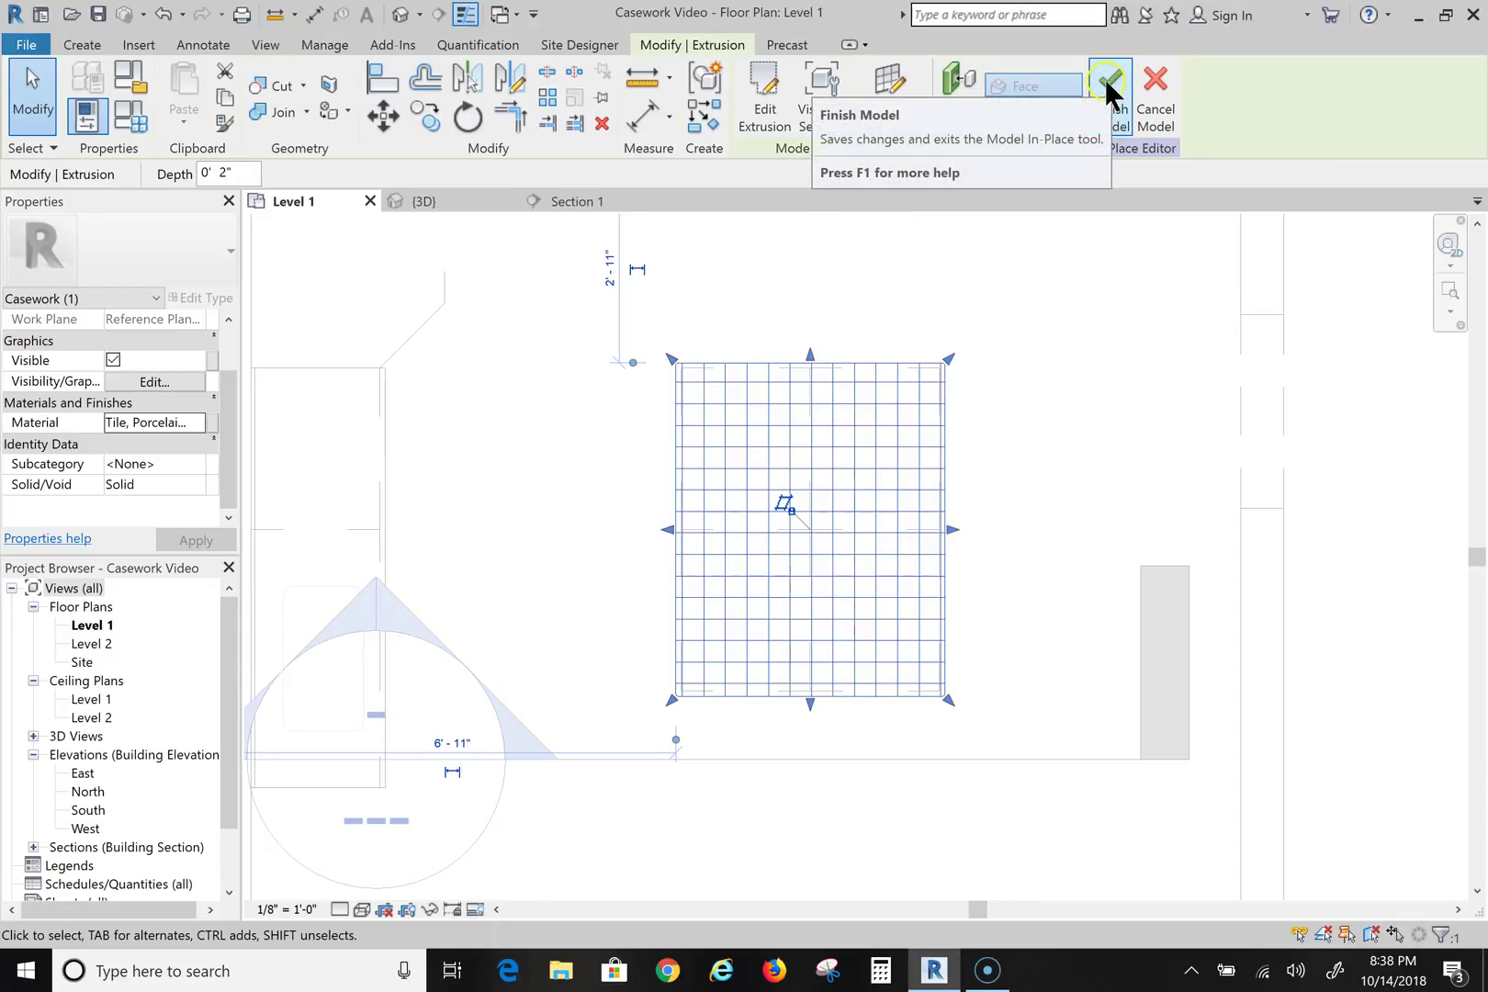
click(1105, 87)
click(990, 556)
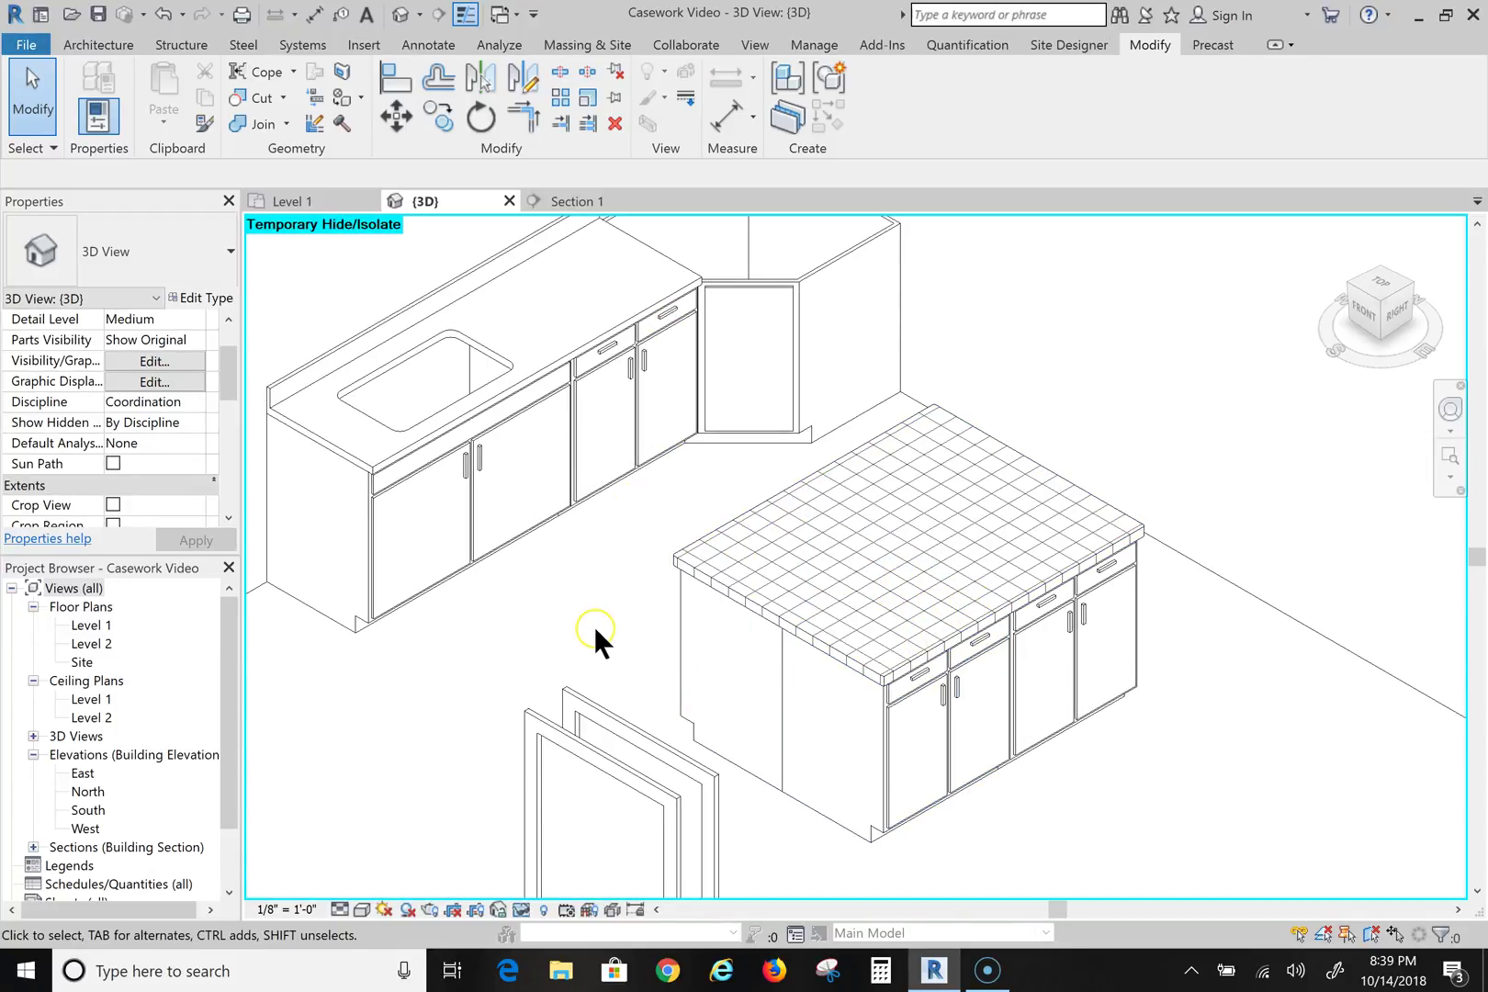
Switch the 3D view to the Realistic visual style and zoom around the tiled island countertop
click(362, 909)
click(383, 870)
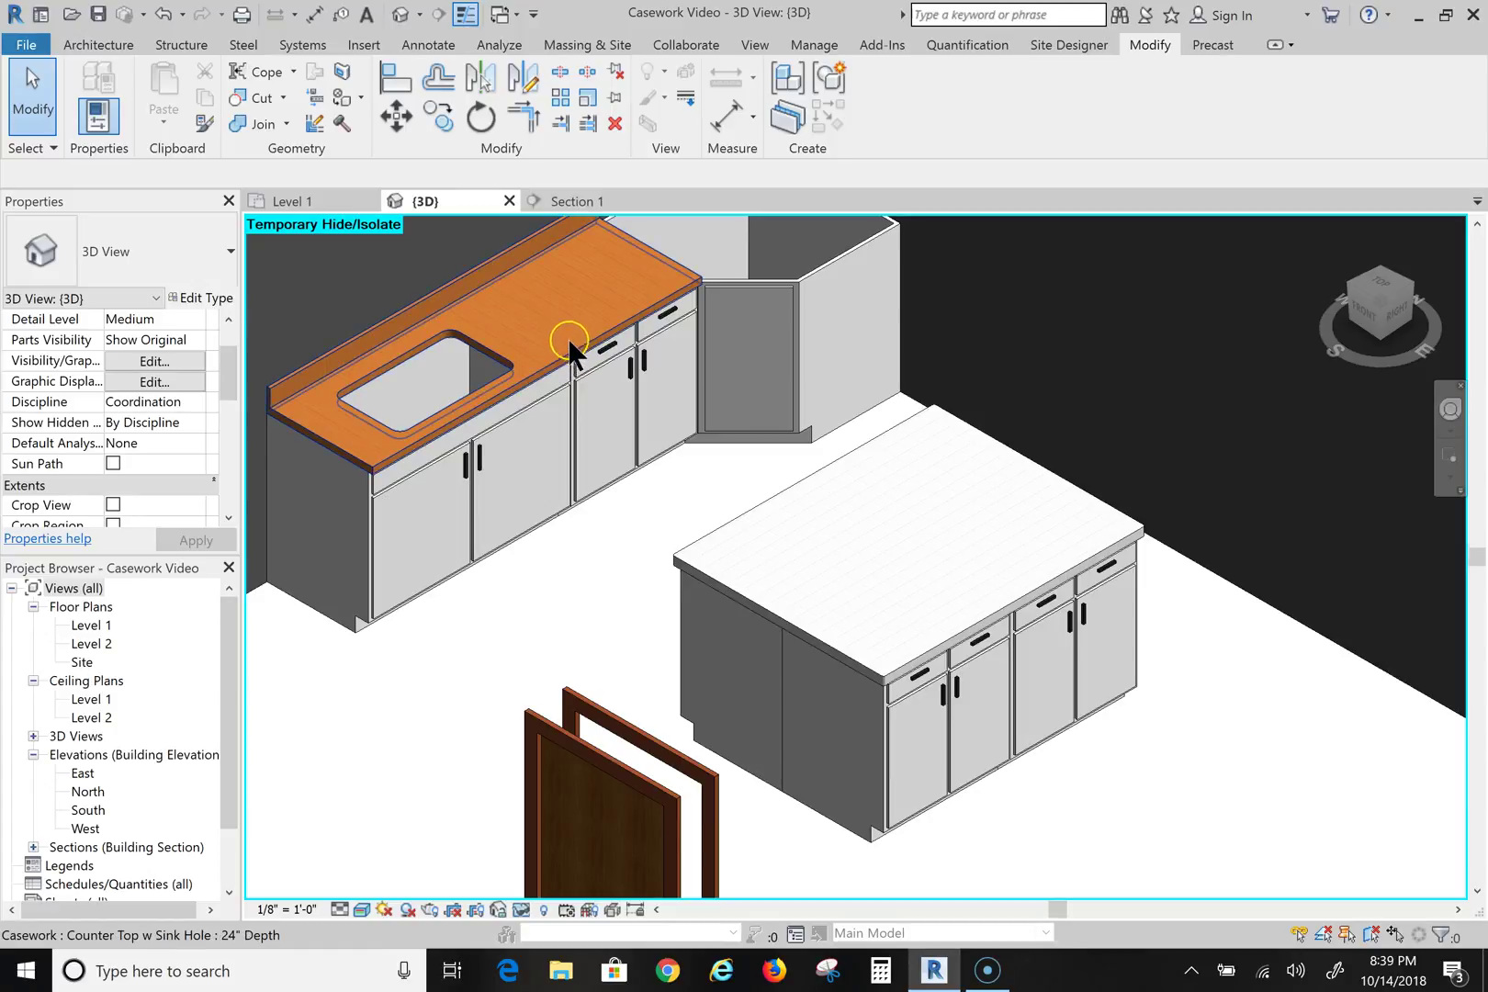
scroll(549, 326, down, 2)
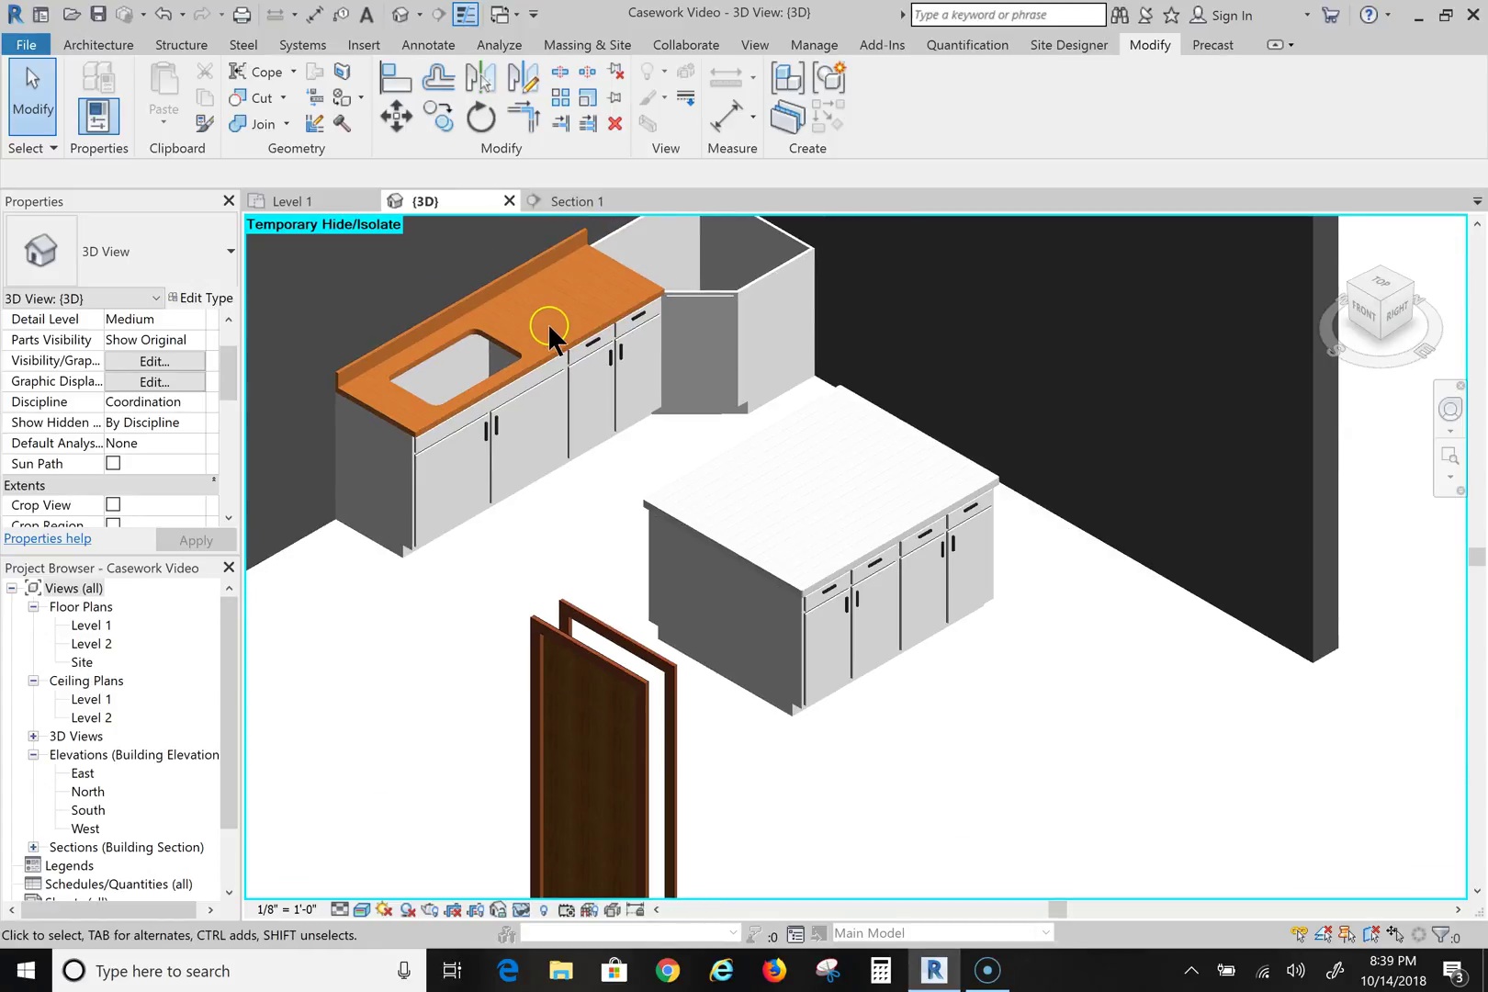
scroll(364, 374, up, 5)
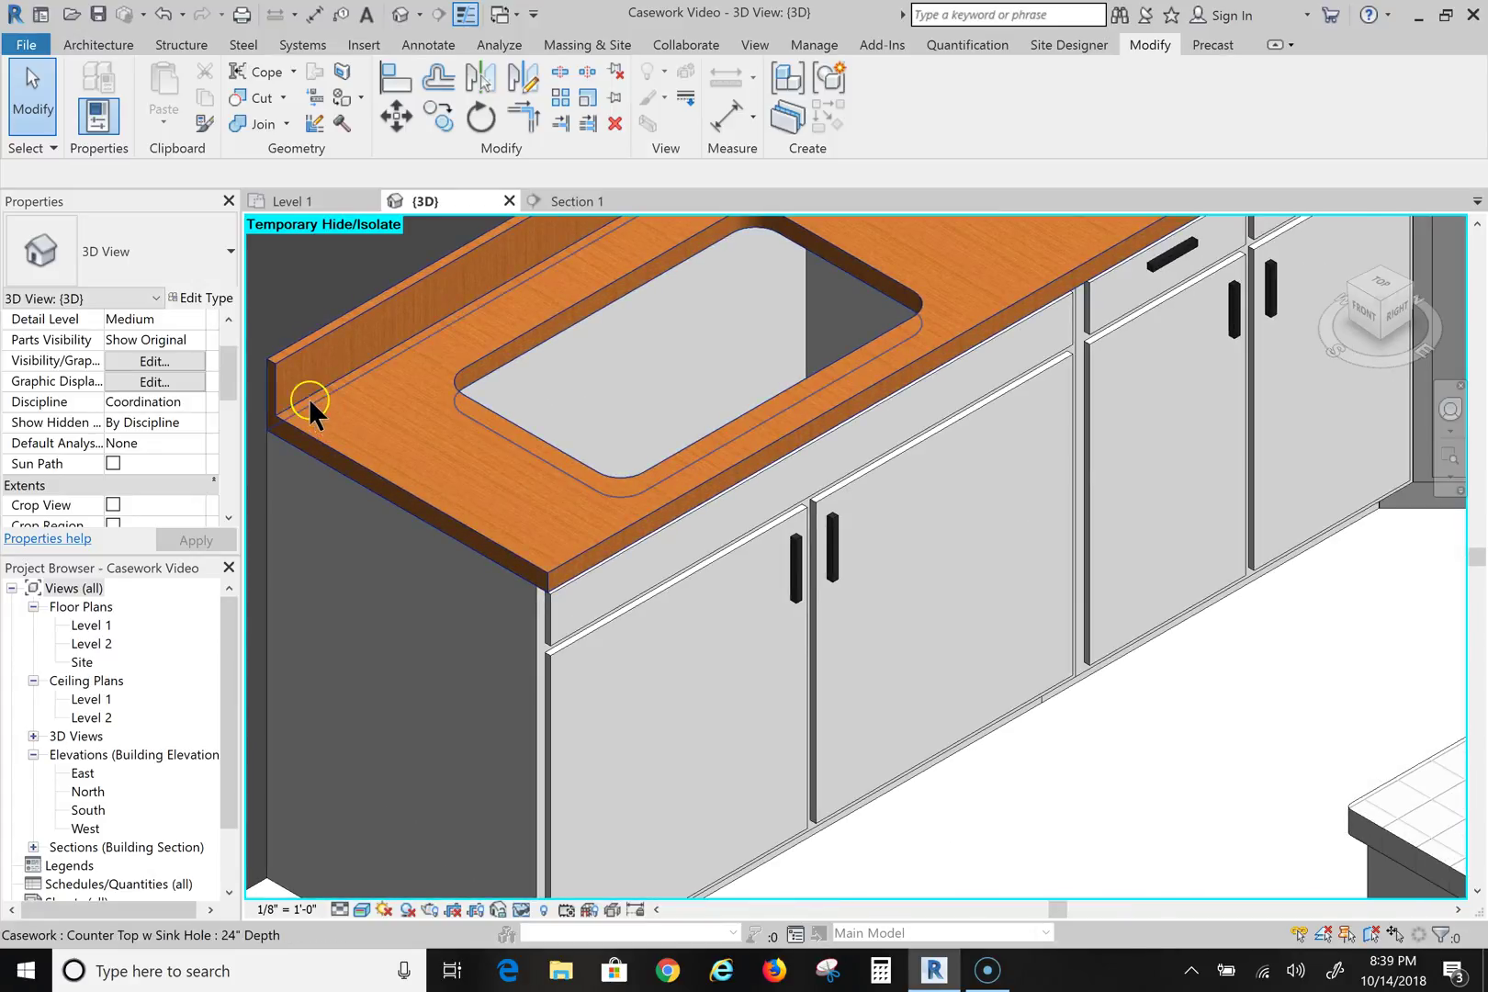
scroll(496, 455, down, 5)
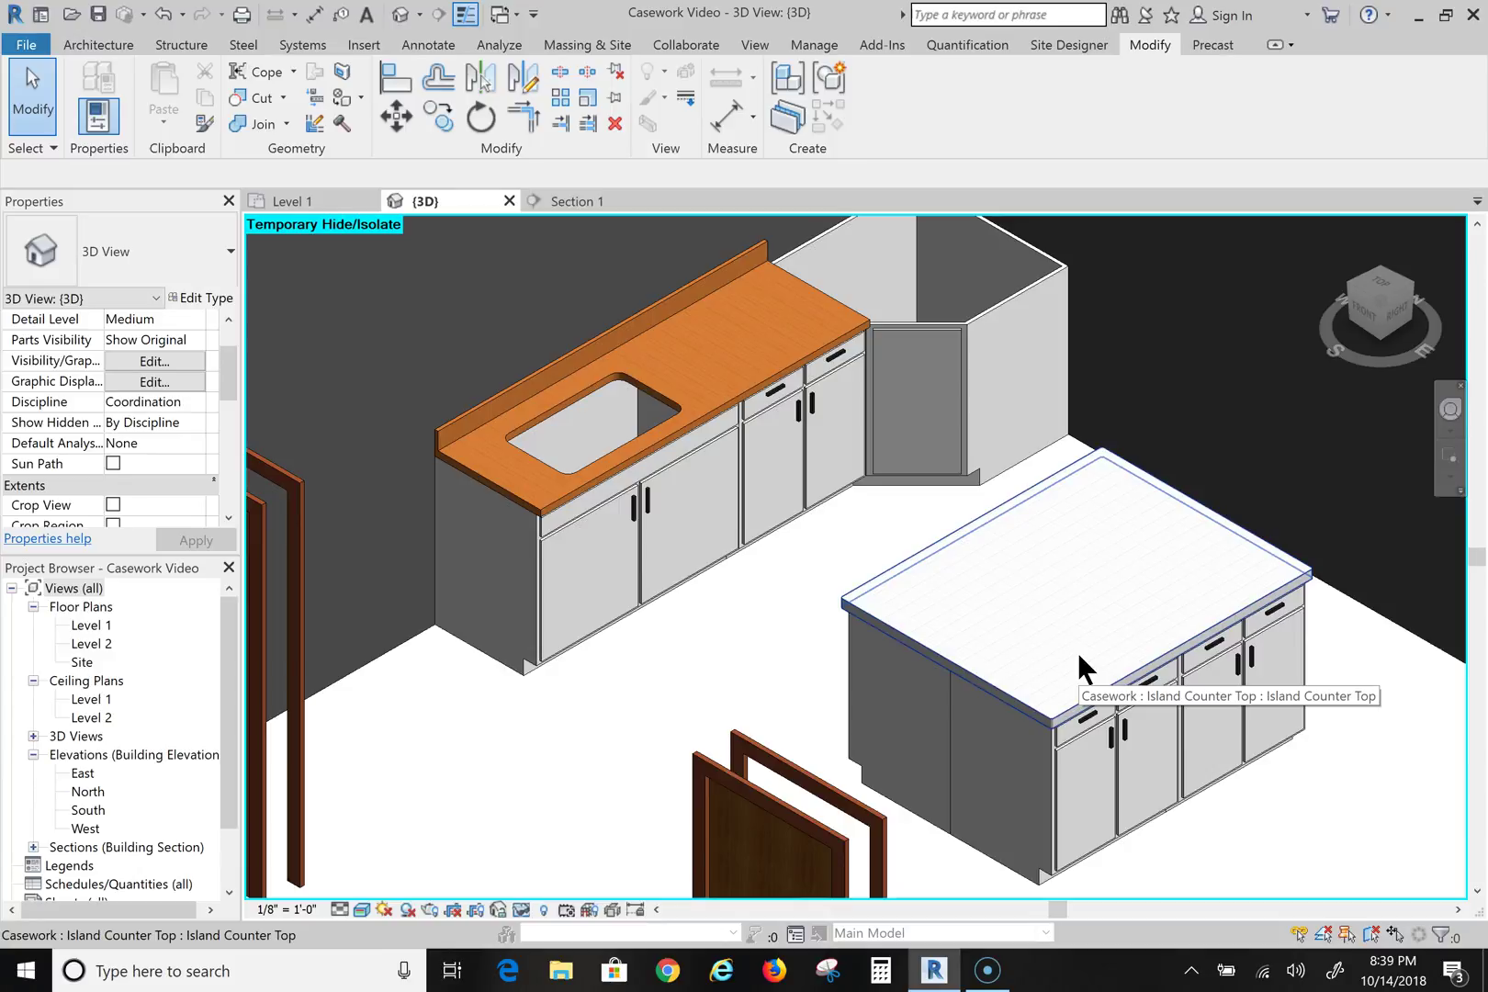
click(1027, 656)
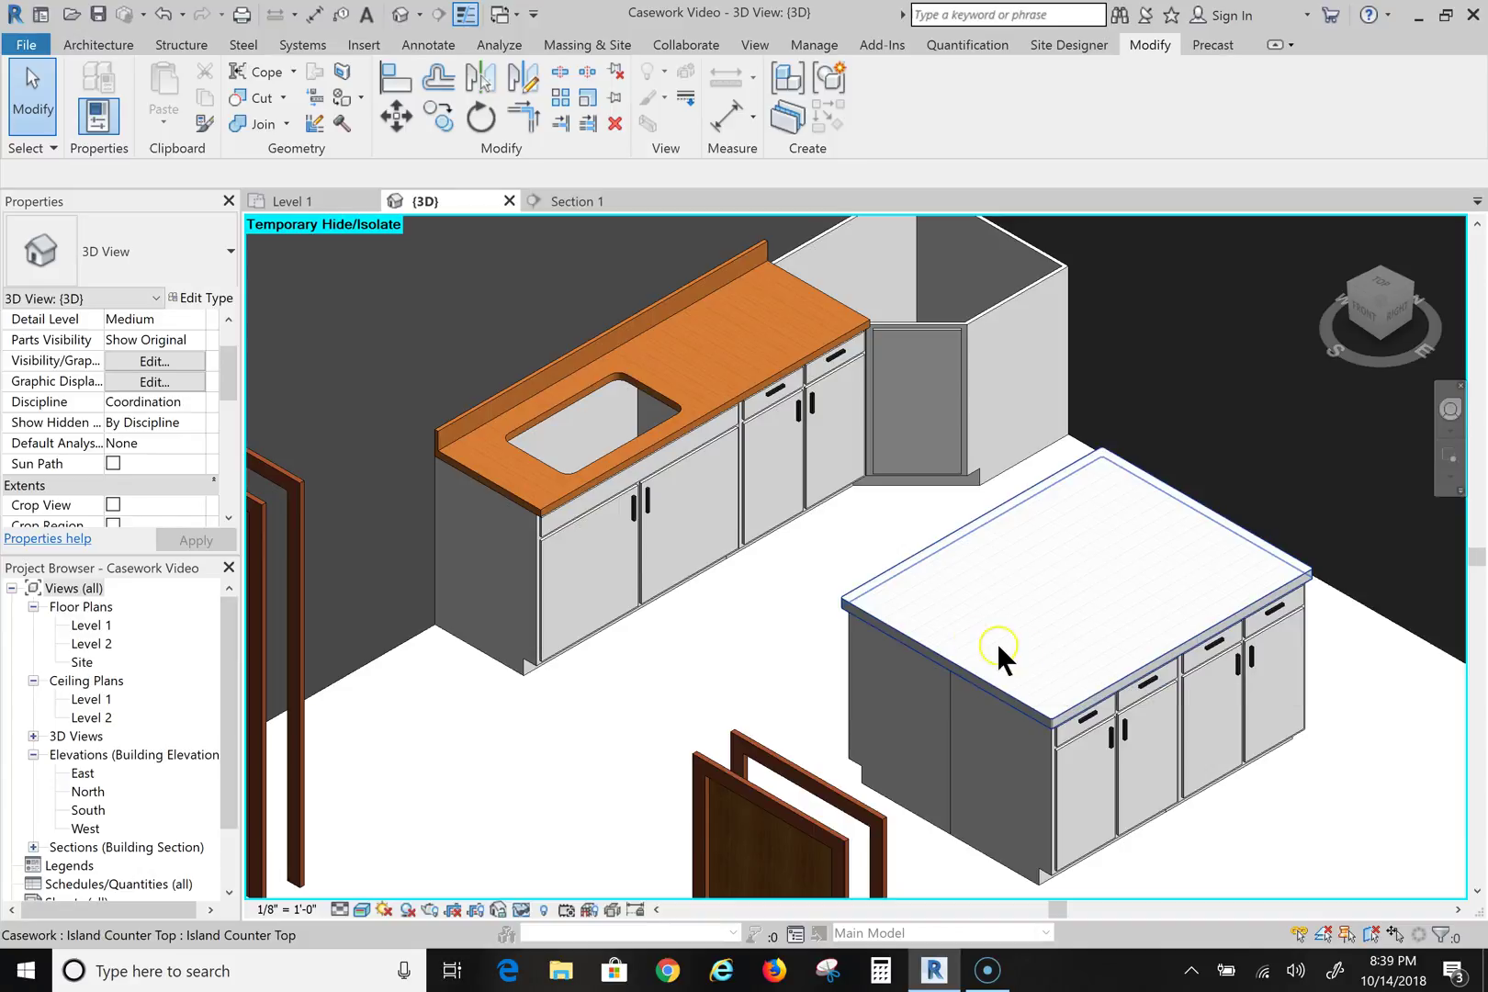
click(800, 633)
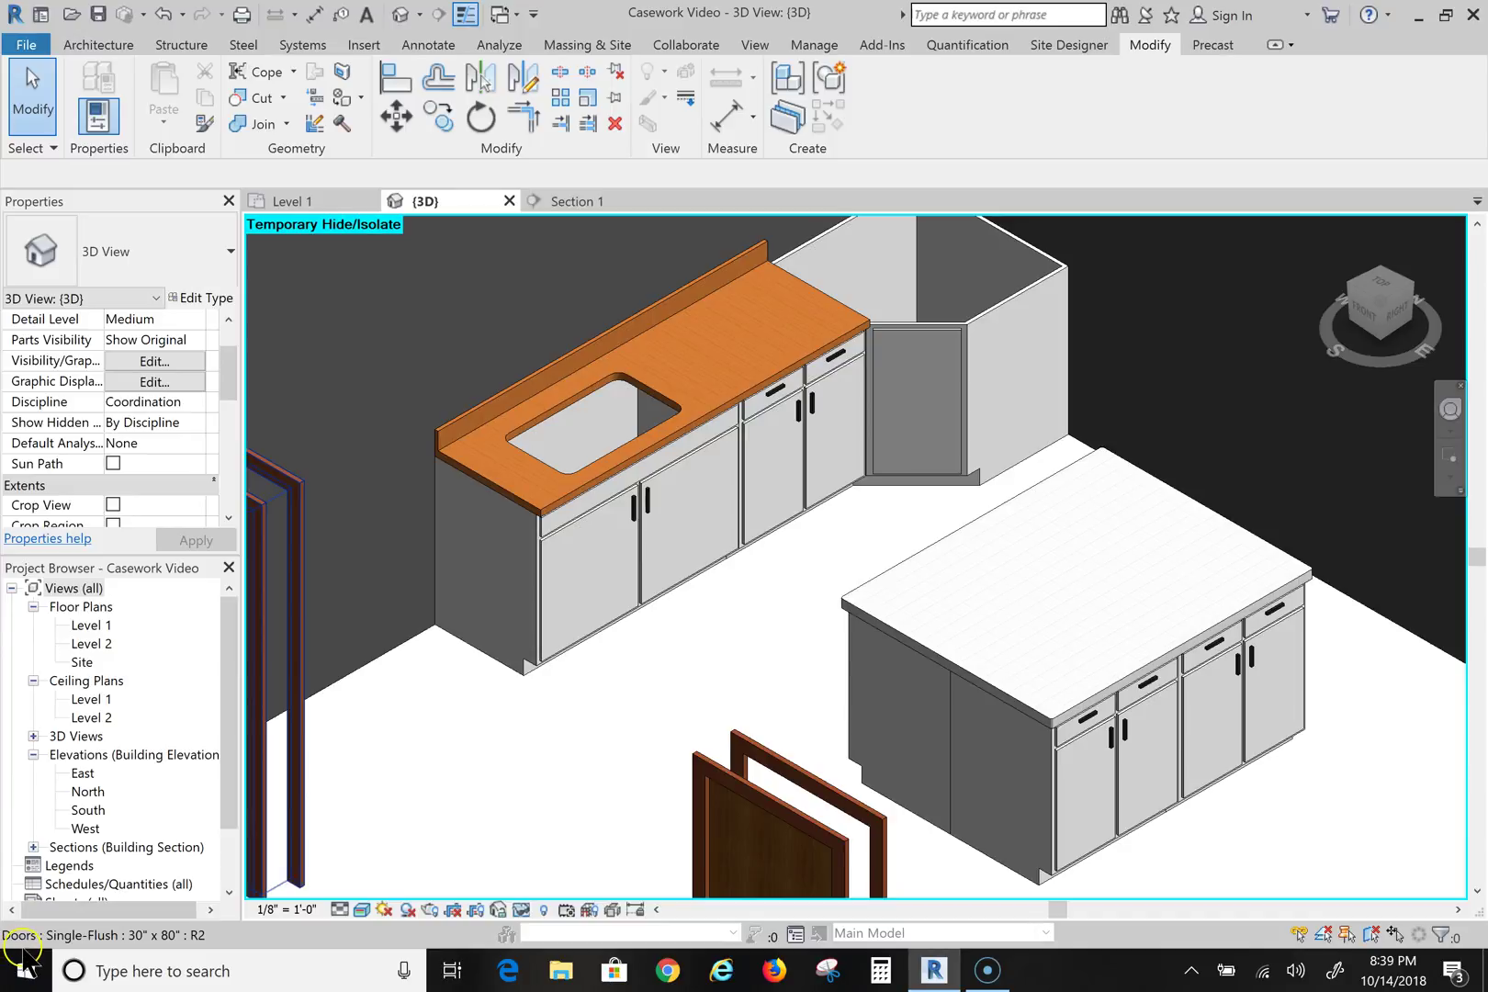
click(56, 960)
click(360, 788)
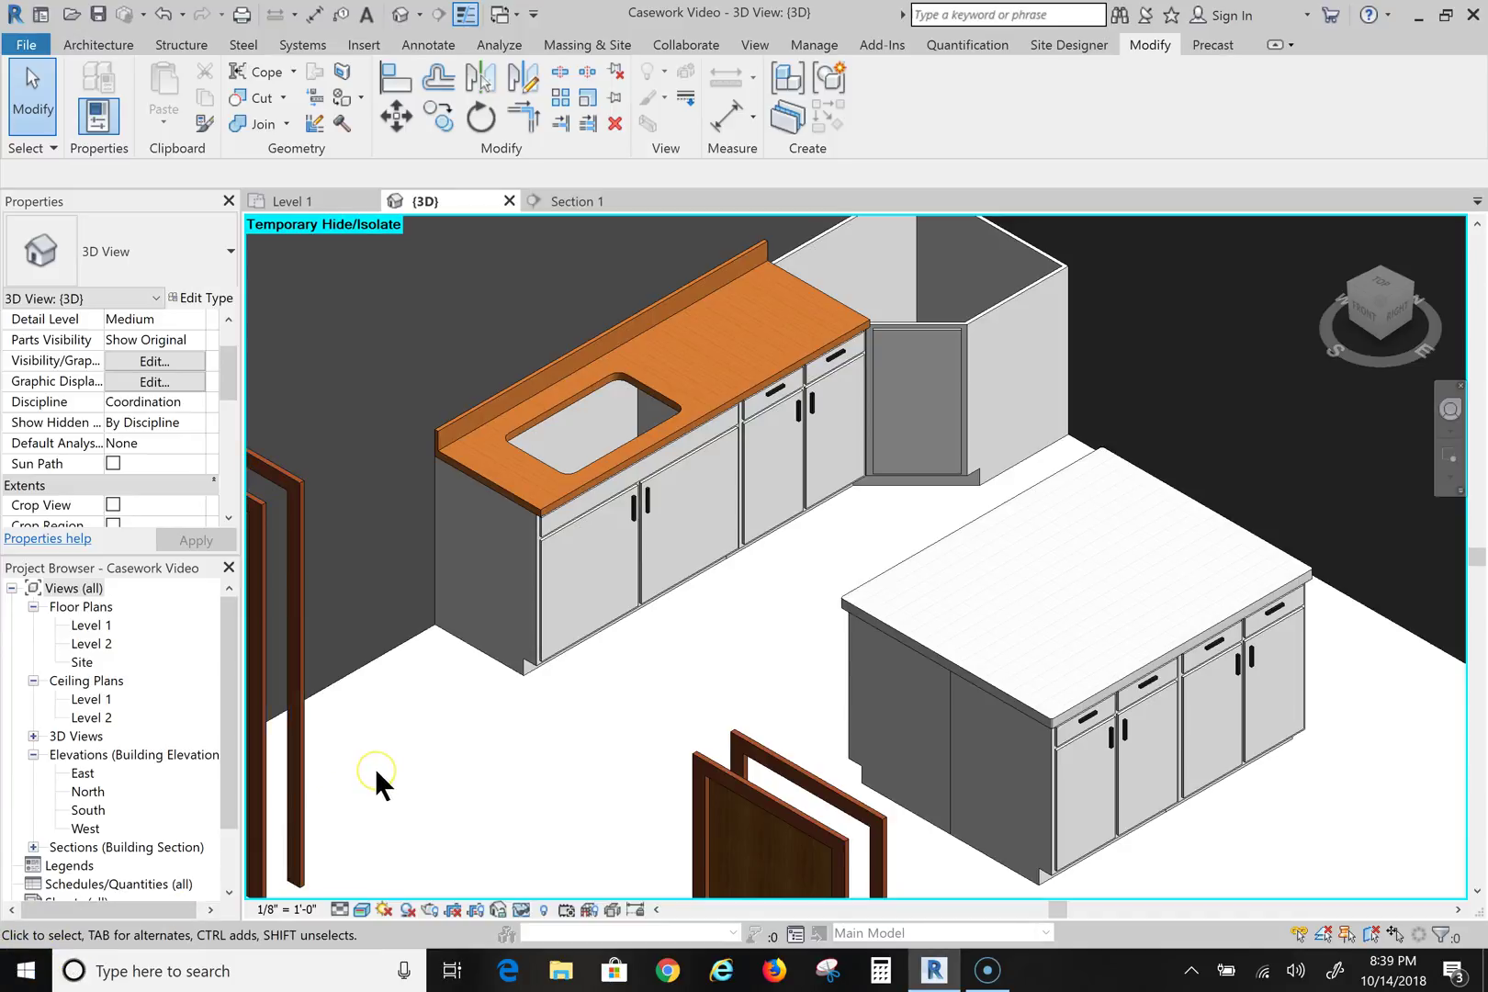